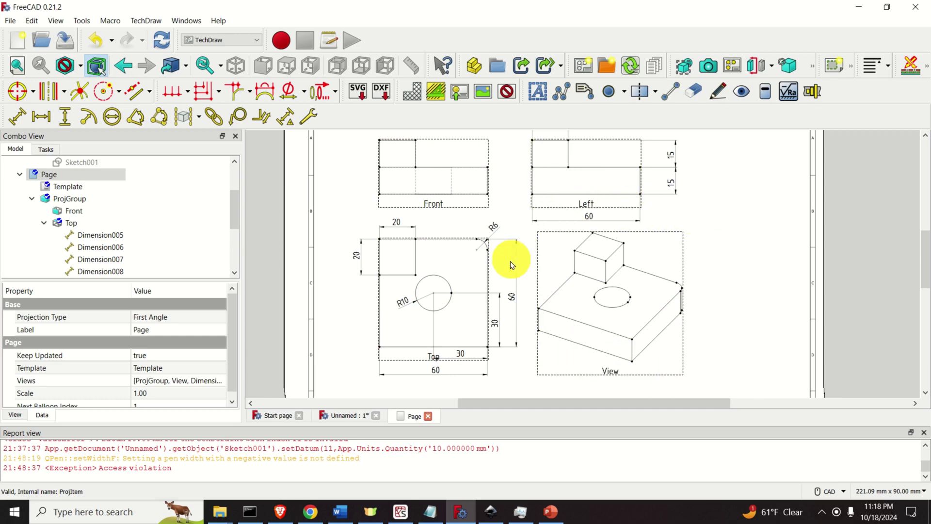
- Export the TechDraw drawing page to file2.svg and bring up Inkscape showing it
{"action": "scroll", "coordinate": [422, 299], "scroll_direction": "up", "scroll_amount": 3}
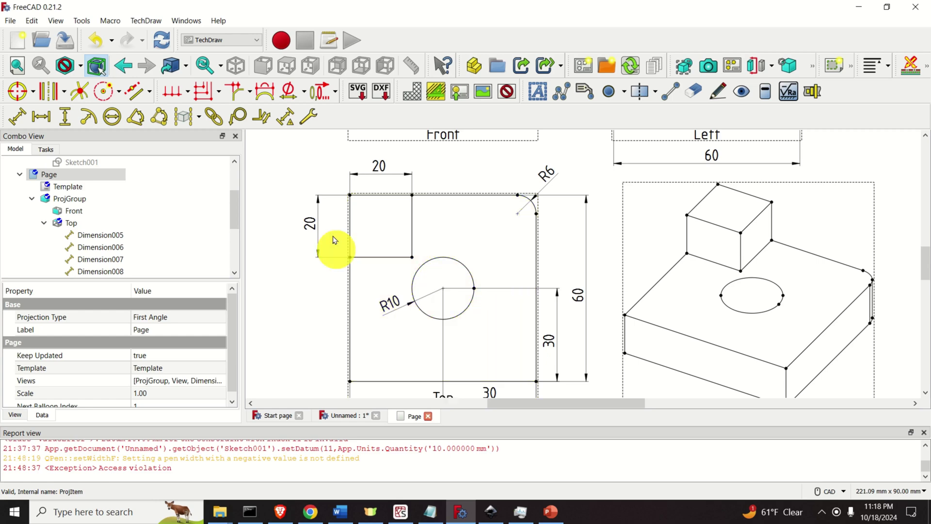
{"action": "scroll", "coordinate": [533, 235], "scroll_direction": "down", "scroll_amount": 3}
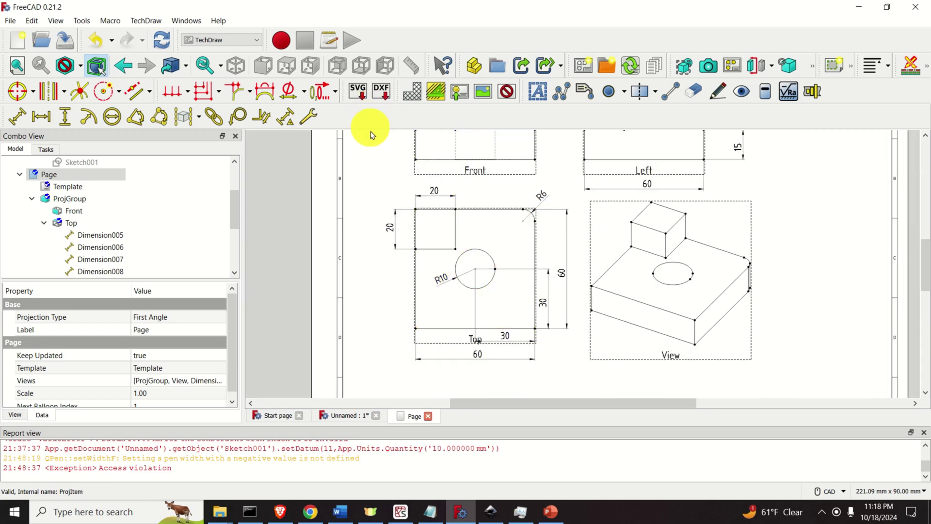
{"action": "middle_click_drag", "start_coordinate": [810, 228], "coordinate": [810, 265]}
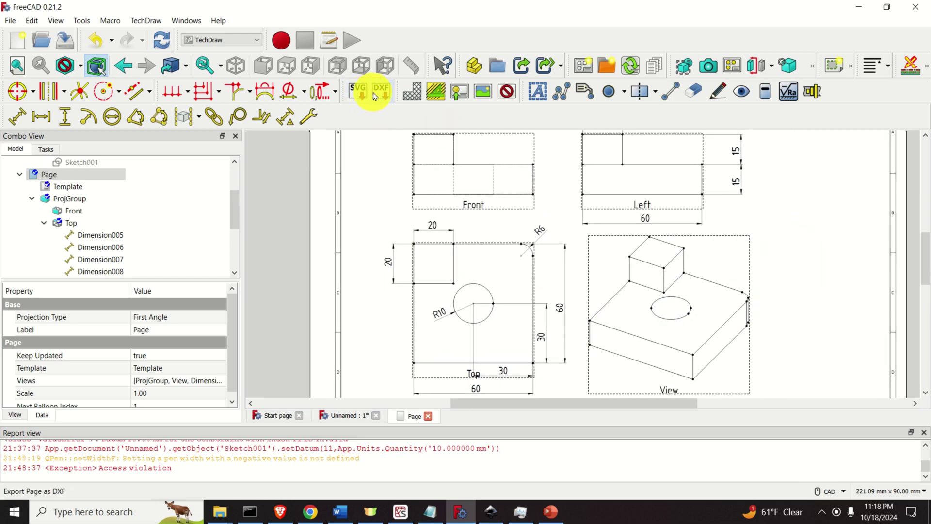
{"action": "left_click", "coordinate": [386, 101]}
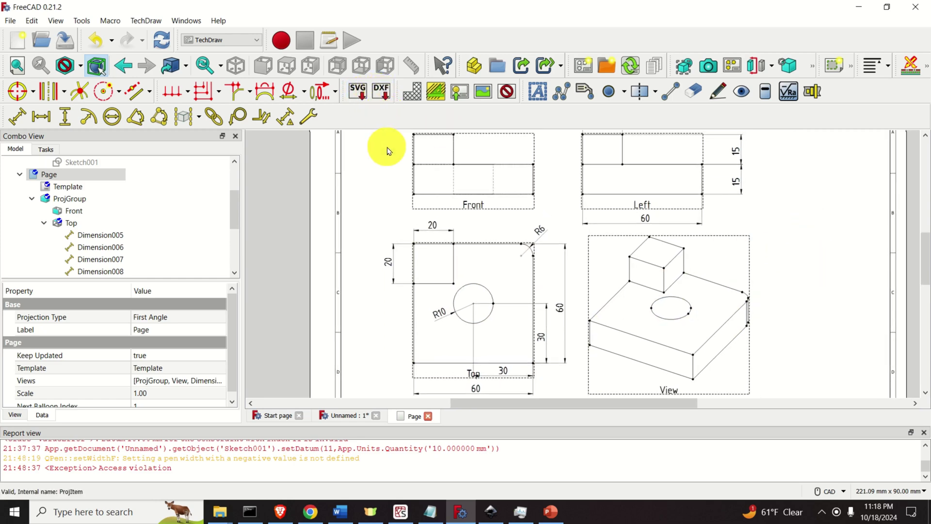
{"action": "left_click", "coordinate": [492, 512]}
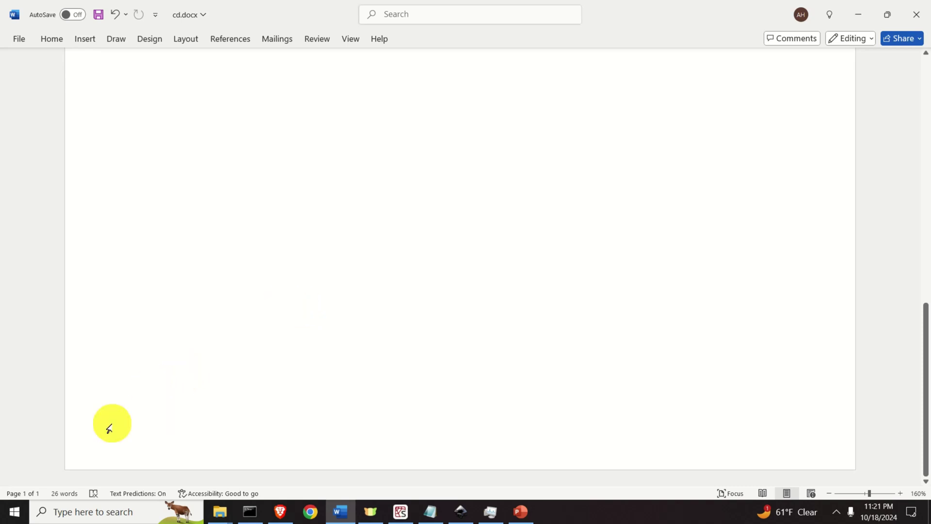
- Search 'fre' in the Start menu and launch FreeCAD
{"action": "left_click", "coordinate": [14, 512]}
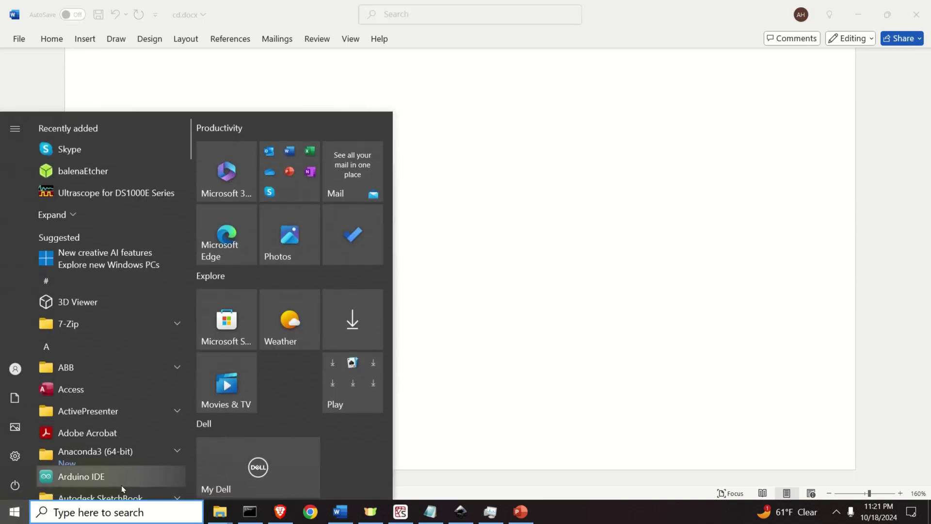
{"action": "type", "text": "fre"}
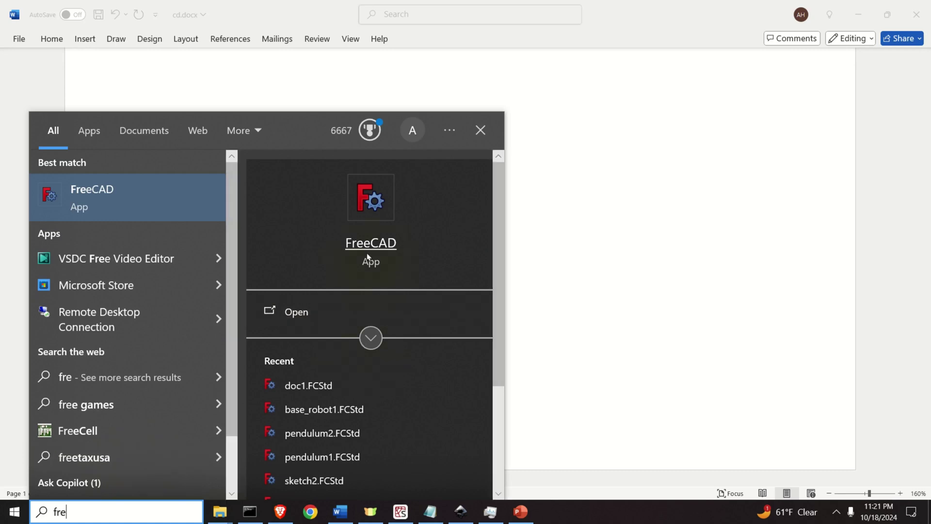
{"action": "left_click", "coordinate": [357, 224]}
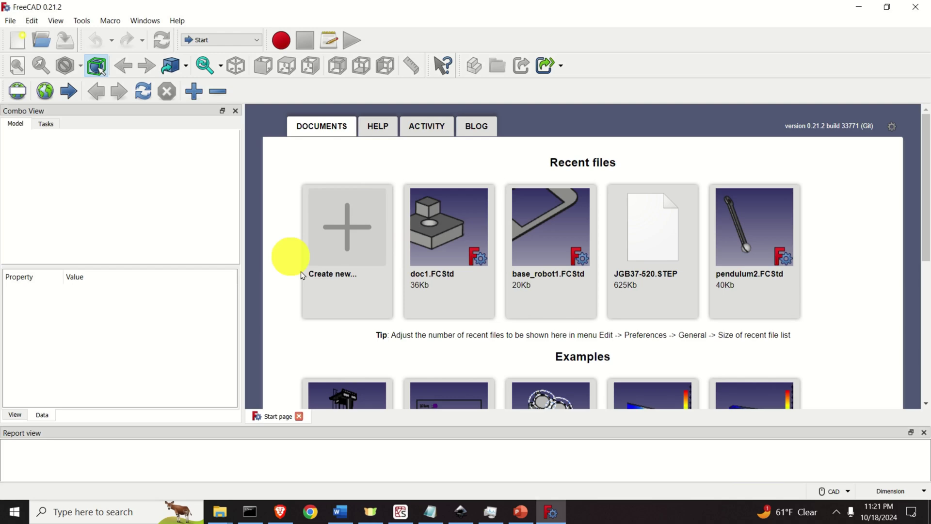
- Create a new empty document and switch to the TechDraw workbench
{"action": "left_click", "coordinate": [353, 251]}
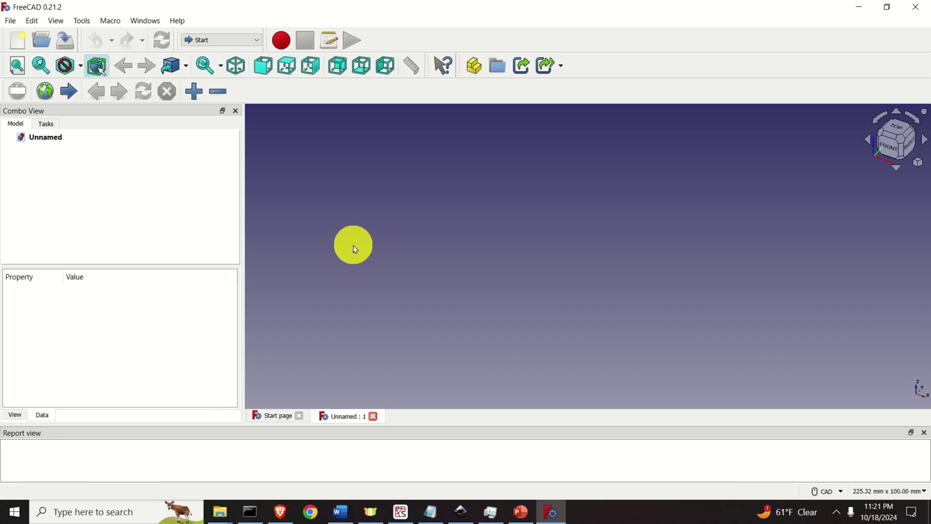
{"action": "left_click", "coordinate": [259, 45]}
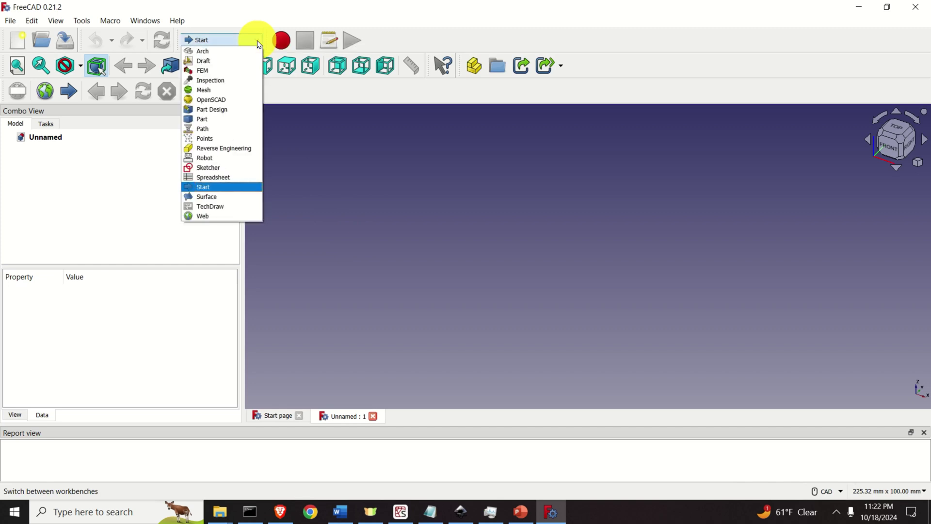
{"action": "left_click", "coordinate": [225, 207]}
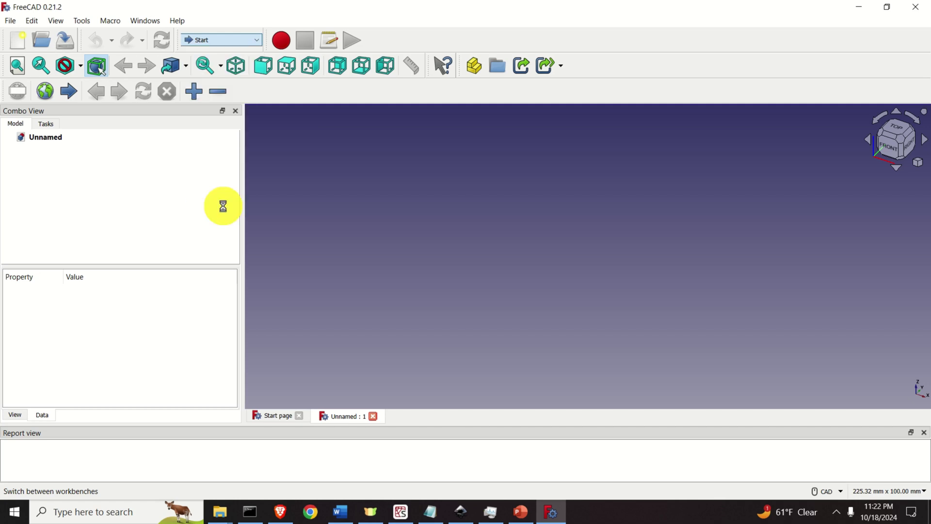
- Set the TechDraw hidden line style to Dashed in Preferences
{"action": "left_click", "coordinate": [32, 22]}
{"action": "left_click", "coordinate": [54, 288]}
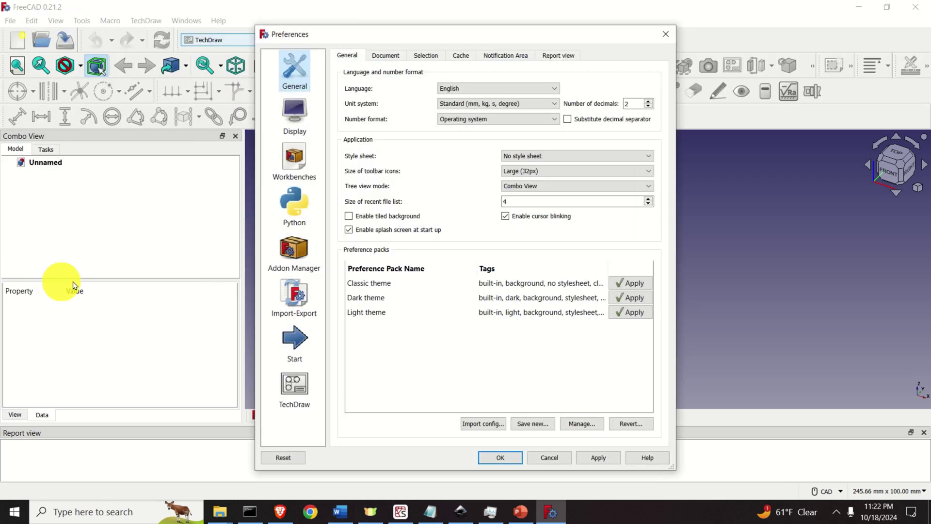
{"action": "left_click", "coordinate": [291, 393]}
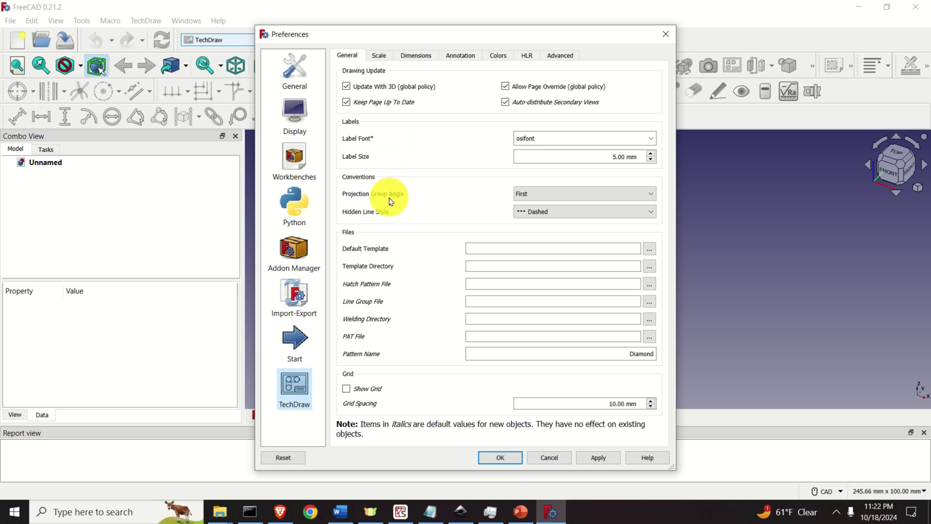
{"action": "left_click", "coordinate": [522, 214]}
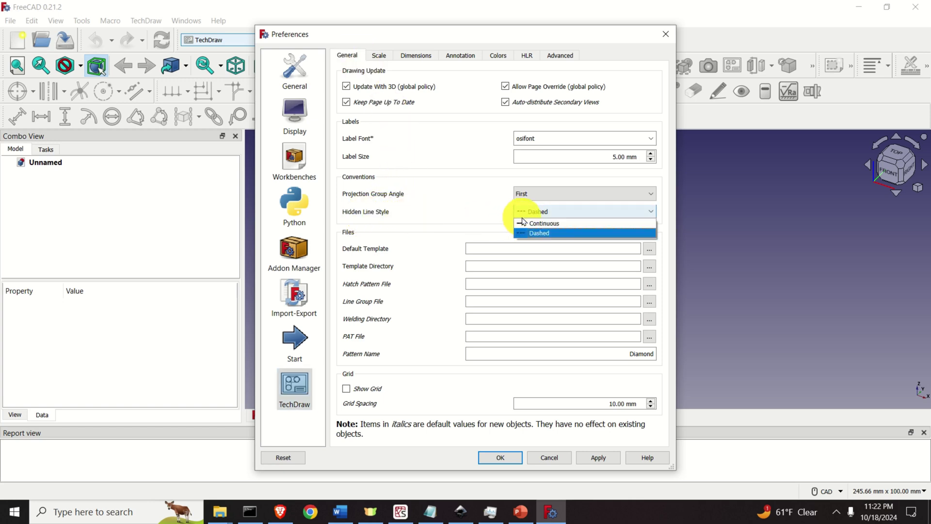
{"action": "left_click", "coordinate": [536, 234]}
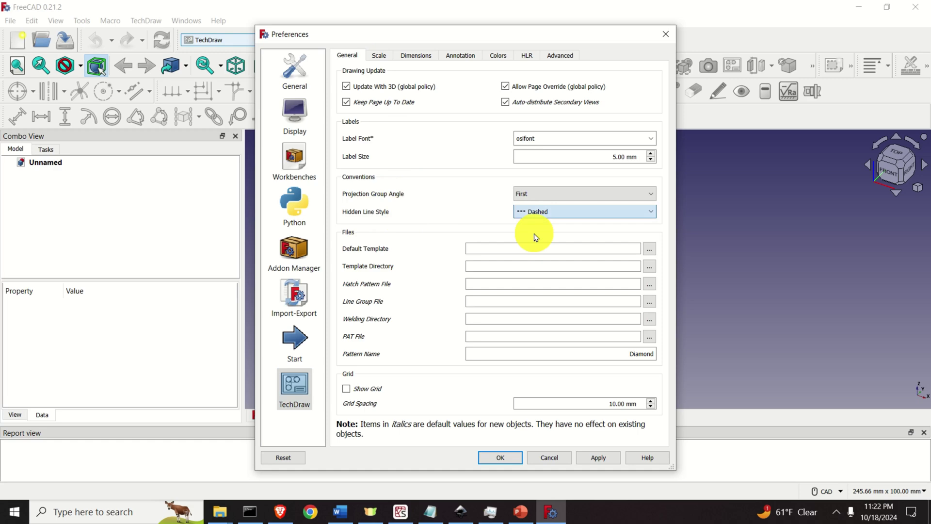
{"action": "left_click", "coordinate": [511, 456]}
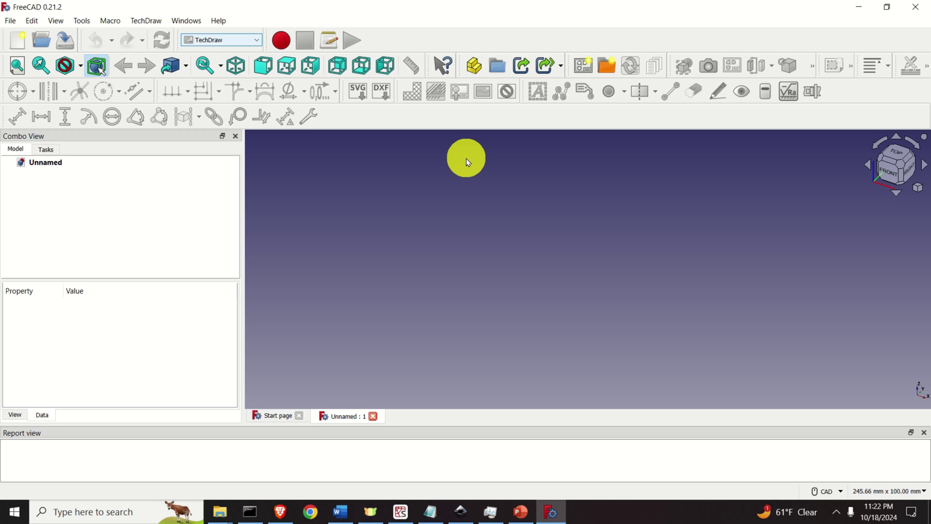
- Switch to Part Design, create a body, and start a sketch on the XY plane
{"action": "left_click", "coordinate": [259, 43]}
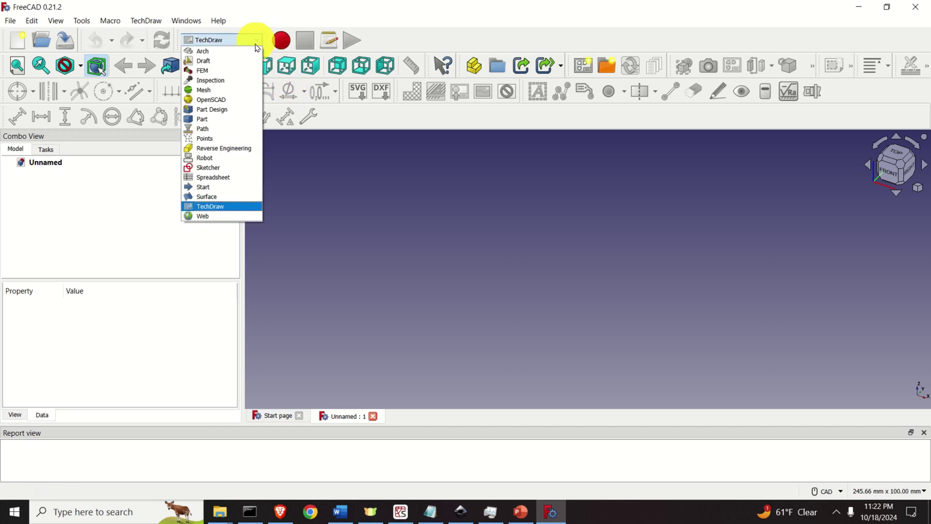
{"action": "left_click", "coordinate": [229, 111]}
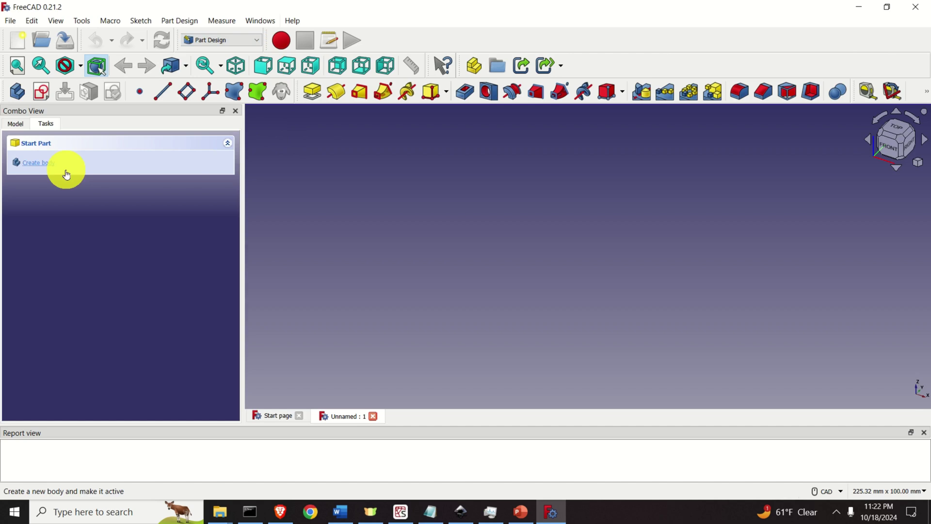
{"action": "left_click", "coordinate": [38, 164]}
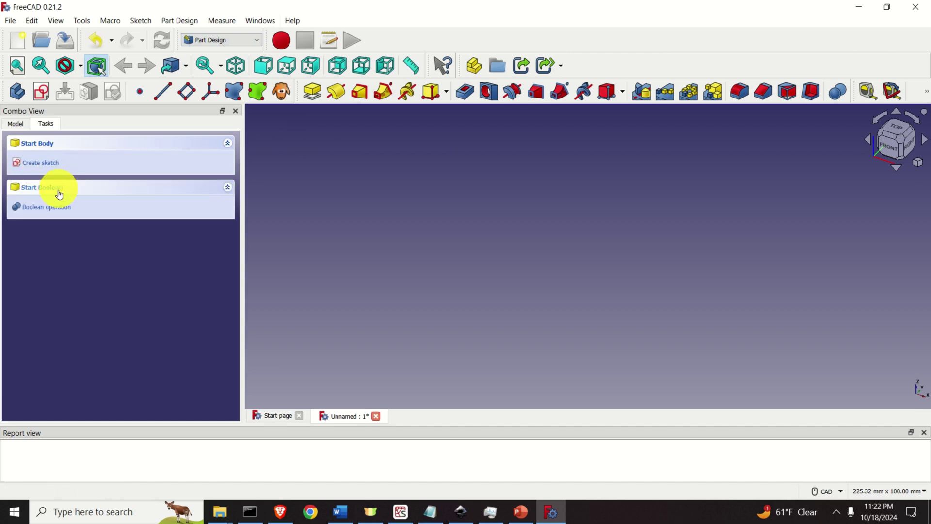
{"action": "left_click", "coordinate": [45, 163]}
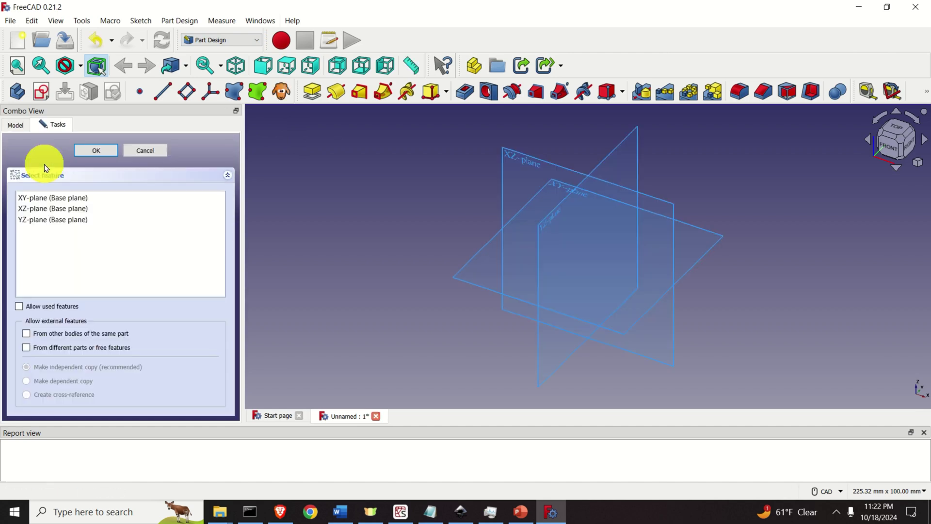
{"action": "left_click", "coordinate": [713, 250]}
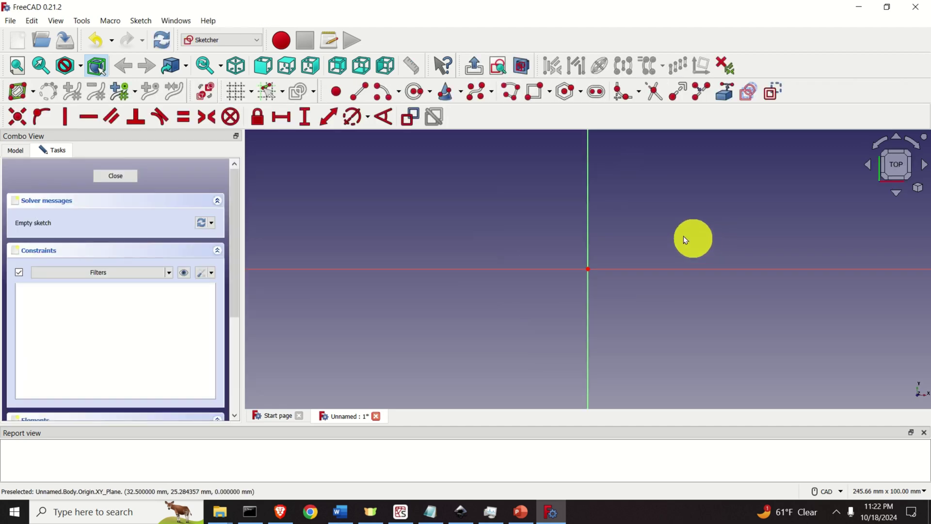
- Turn on the sketch grid, check its 10 mm spacing, and pan the view left
{"action": "left_click", "coordinate": [235, 95]}
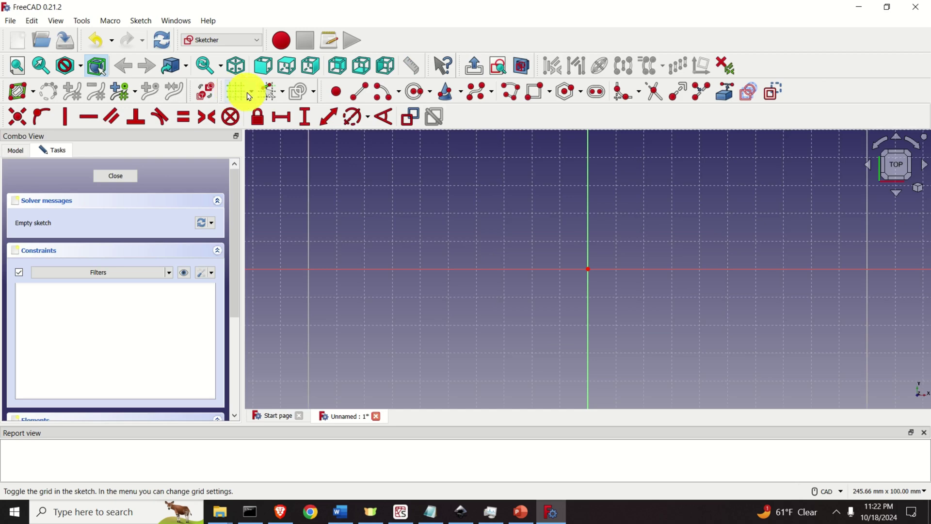
{"action": "left_click", "coordinate": [253, 95]}
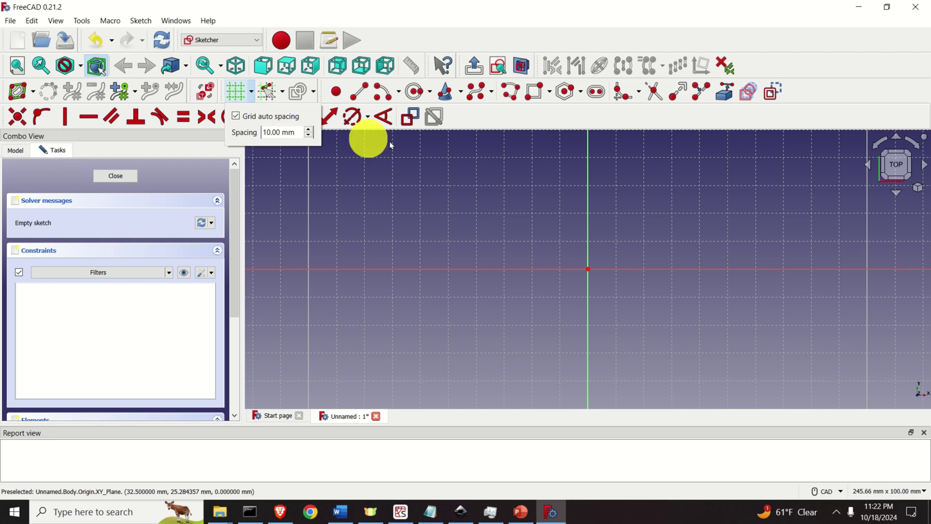
{"action": "left_click", "coordinate": [637, 213]}
{"action": "mouse_move", "coordinate": [708, 199]}
{"action": "middle_mouse_down"}
{"action": "mouse_move", "coordinate": [657, 205]}
{"action": "mouse_move", "coordinate": [610, 197]}
{"action": "middle_mouse_up"}
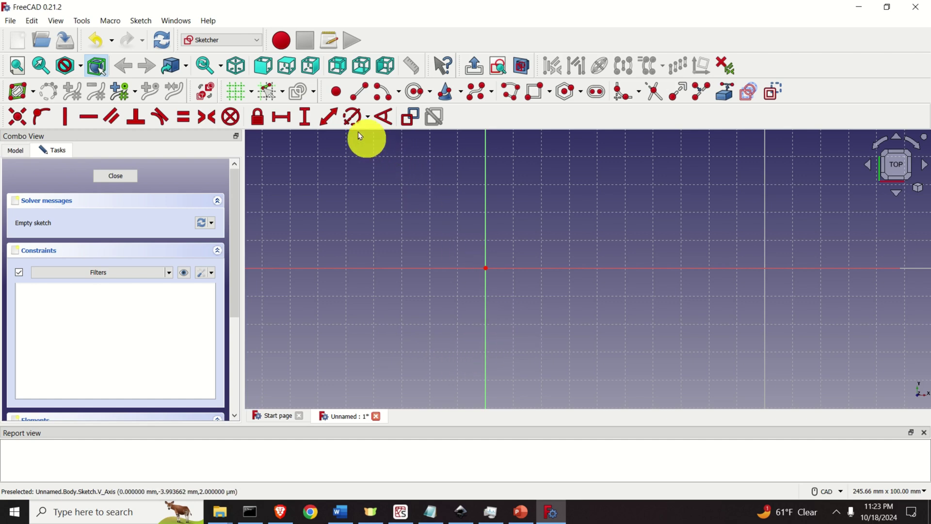
- Draw a centred rectangle around the sketch origin
{"action": "left_click", "coordinate": [549, 92]}
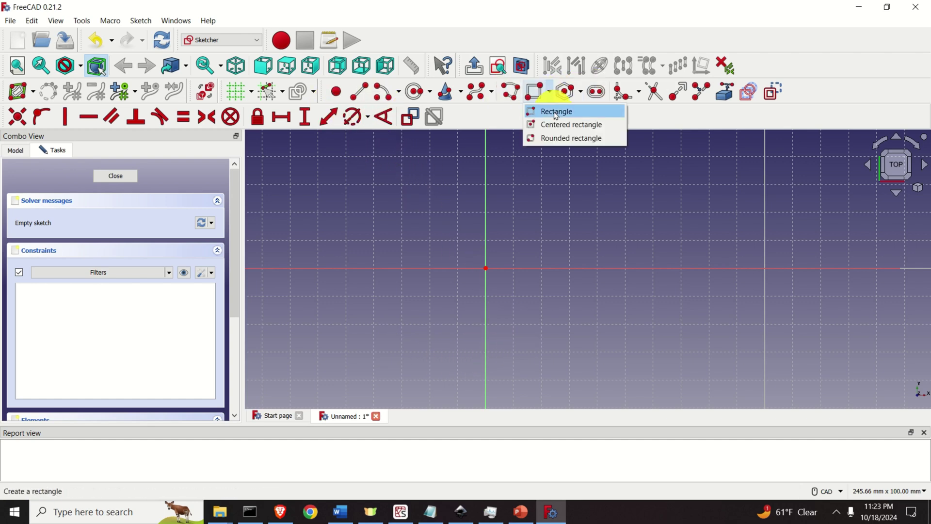
{"action": "left_click", "coordinate": [564, 130]}
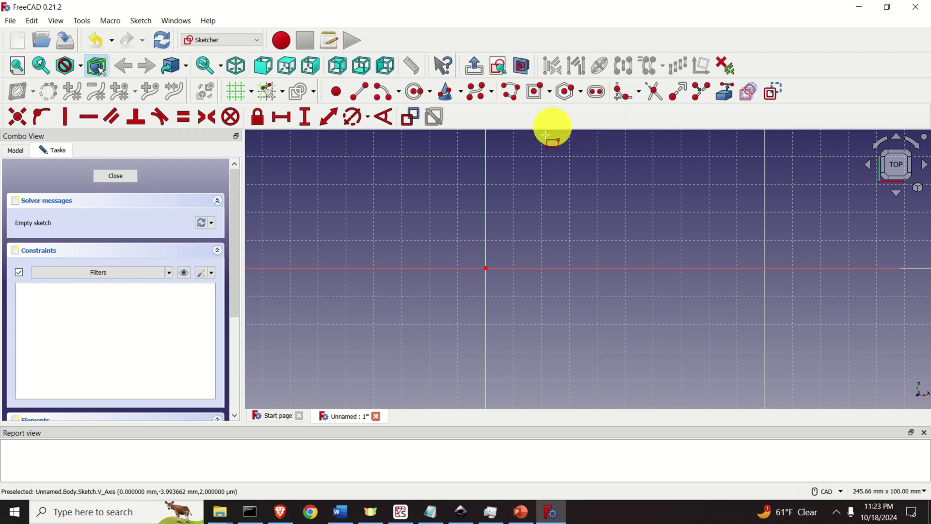
{"action": "left_click", "coordinate": [485, 268]}
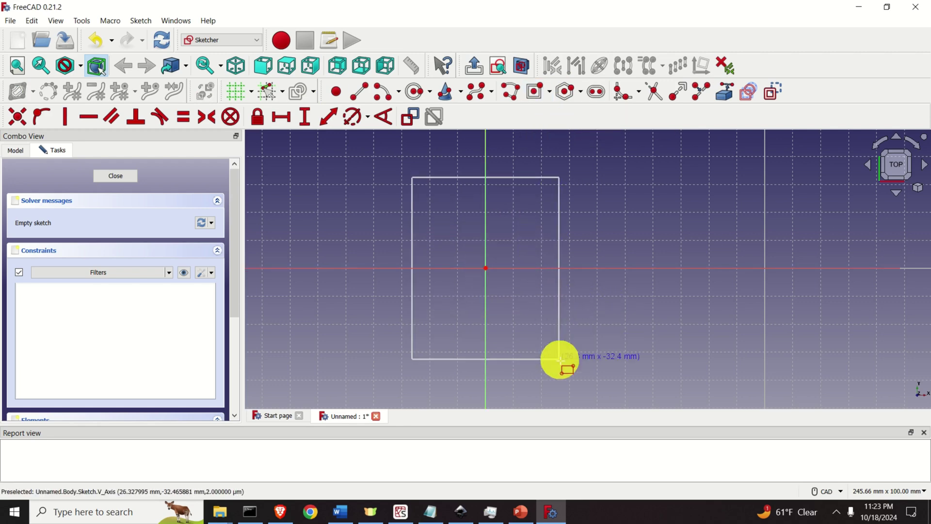
{"action": "left_click", "coordinate": [598, 379]}
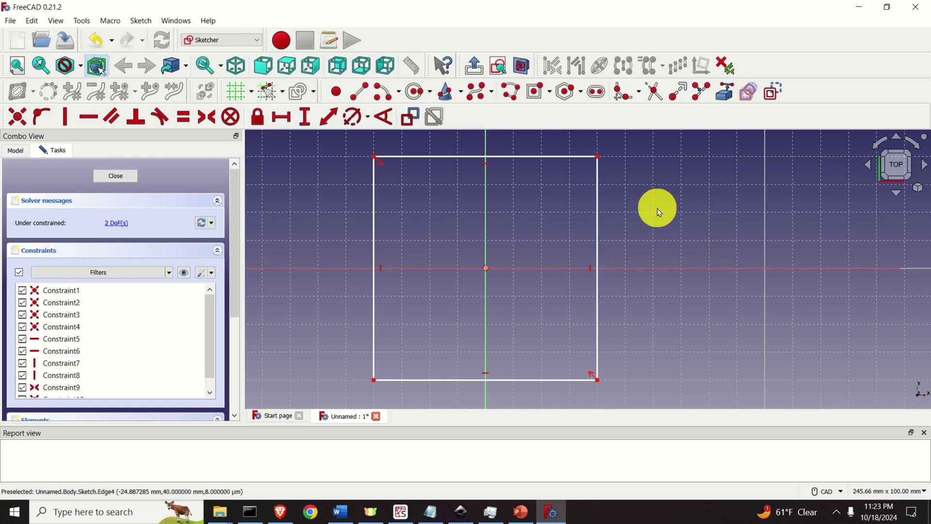
- Constrain the rectangle's right edge to a 100 mm vertical length
{"action": "left_click", "coordinate": [597, 216]}
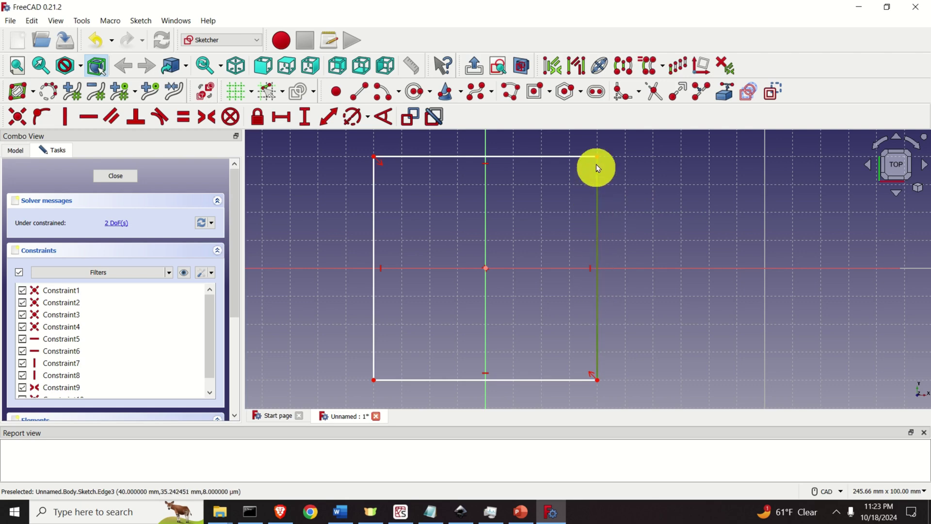
{"action": "left_click", "coordinate": [303, 117]}
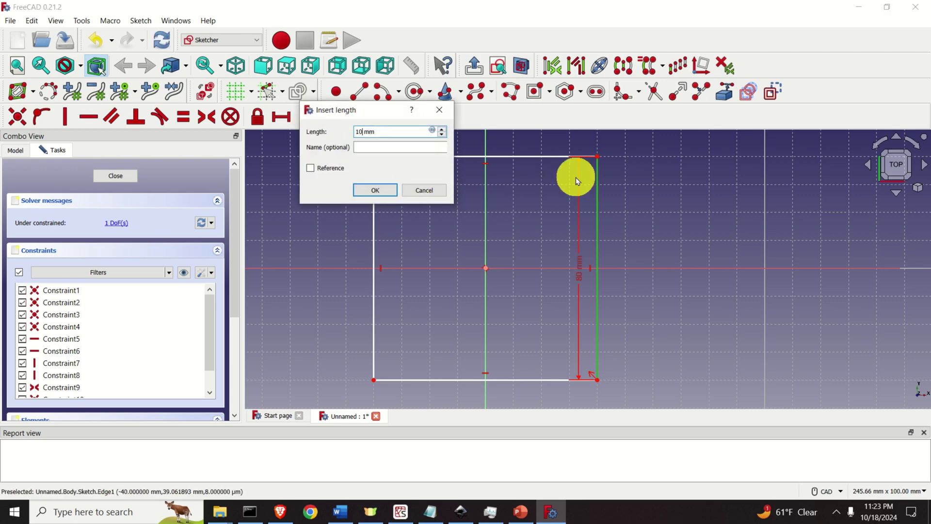
{"action": "key", "text": "Return"}
{"action": "scroll", "coordinate": [577, 180], "scroll_direction": "down", "scroll_amount": 4}
{"action": "scroll", "coordinate": [615, 252], "scroll_direction": "up", "scroll_amount": 3}
{"action": "scroll", "coordinate": [585, 208], "scroll_direction": "up", "scroll_amount": 3}
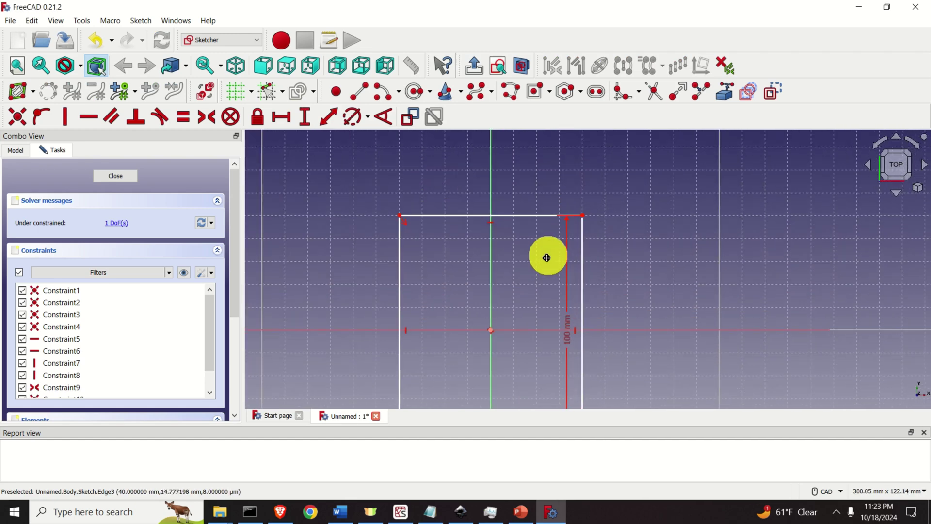
- Constrain the top edge to a 100 mm horizontal width
{"action": "left_click", "coordinate": [525, 211]}
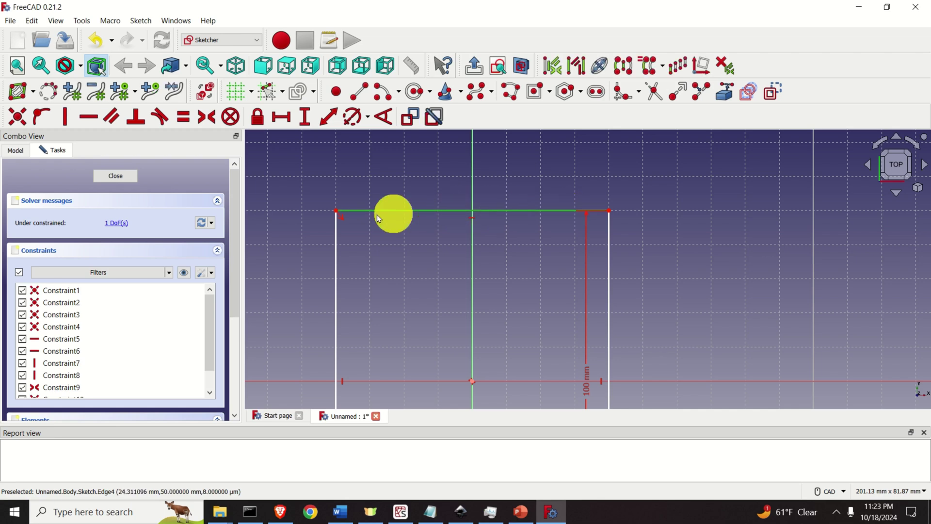
{"action": "left_click", "coordinate": [287, 125]}
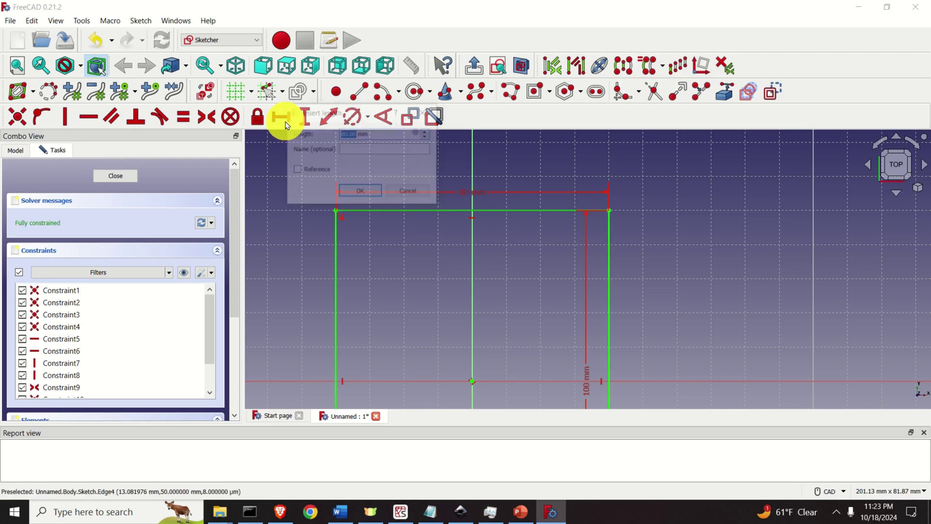
{"action": "type", "text": "1"}
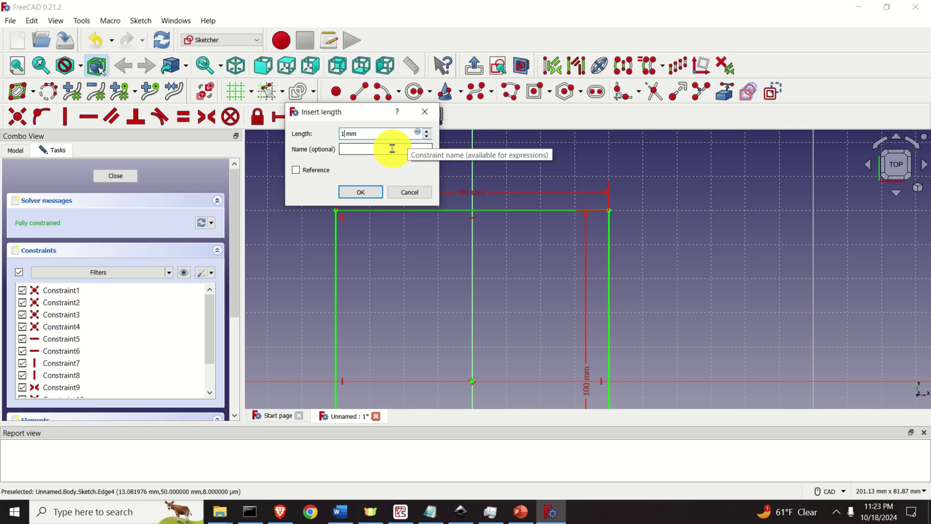
{"action": "type", "text": "00"}
{"action": "key", "text": "Return"}
{"action": "scroll", "coordinate": [435, 187], "scroll_direction": "down", "scroll_amount": 2}
{"action": "middle_click_drag", "start_coordinate": [651, 249], "coordinate": [647, 202]}
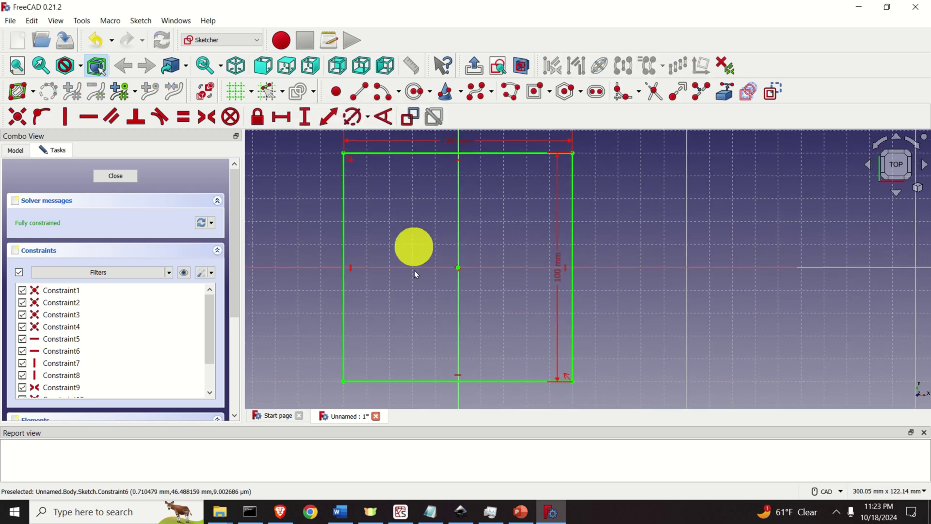
- Draw a circle by centre and rim point, centred on the sketch origin
{"action": "left_click", "coordinate": [427, 97]}
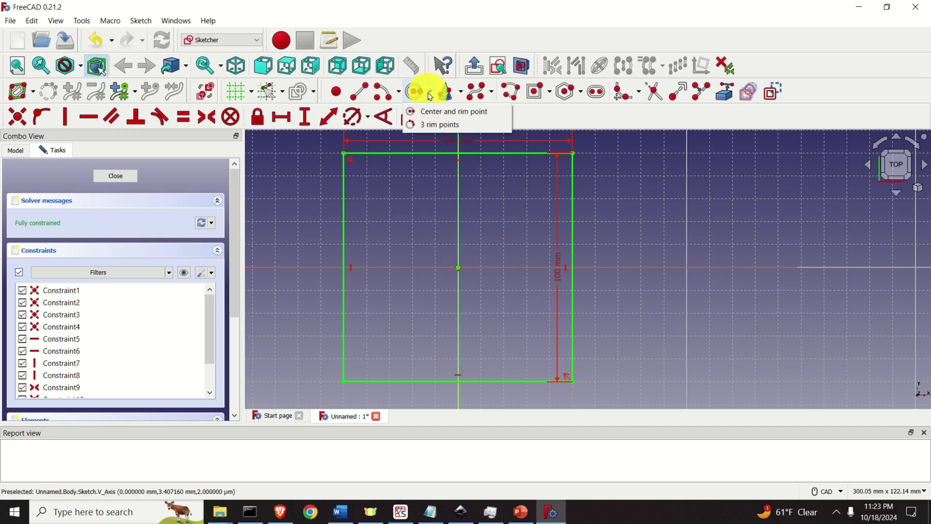
{"action": "left_click", "coordinate": [441, 115]}
{"action": "left_click", "coordinate": [459, 267]}
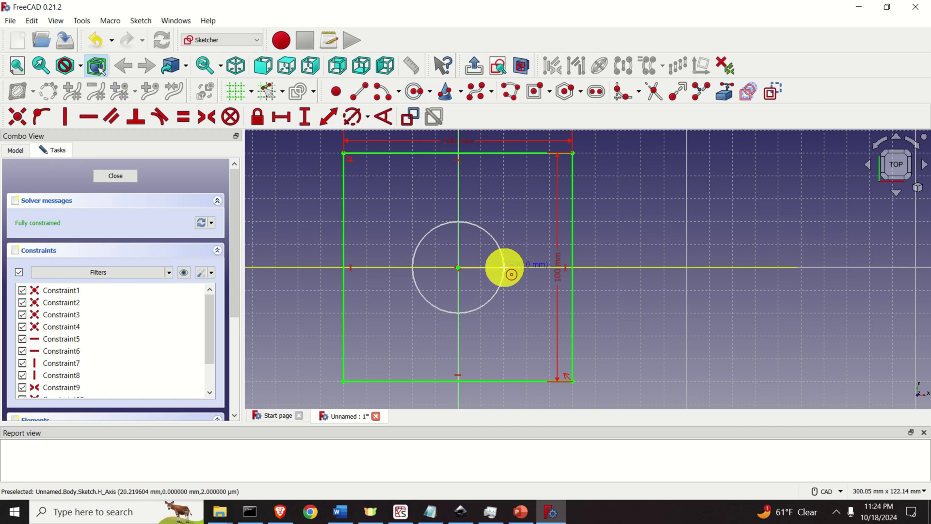
{"action": "left_click", "coordinate": [503, 270]}
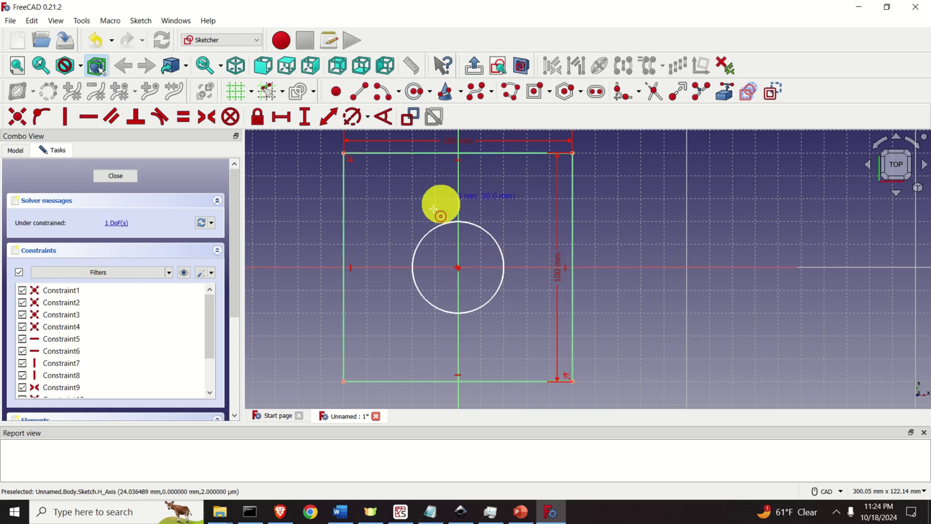
{"action": "key", "text": "Escape"}
{"action": "scroll", "coordinate": [484, 235], "scroll_direction": "up", "scroll_amount": 4}
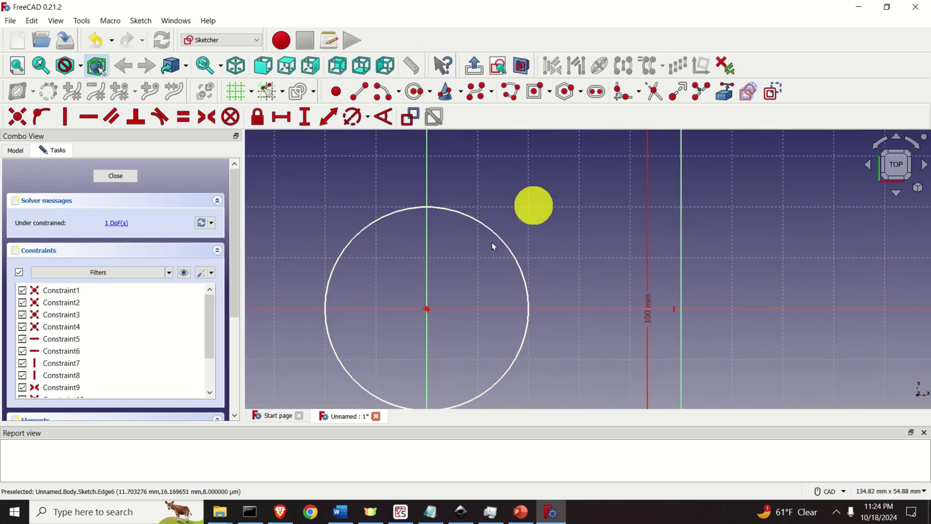
- Give the circle a 30 mm diameter constraint
{"action": "left_click", "coordinate": [499, 236]}
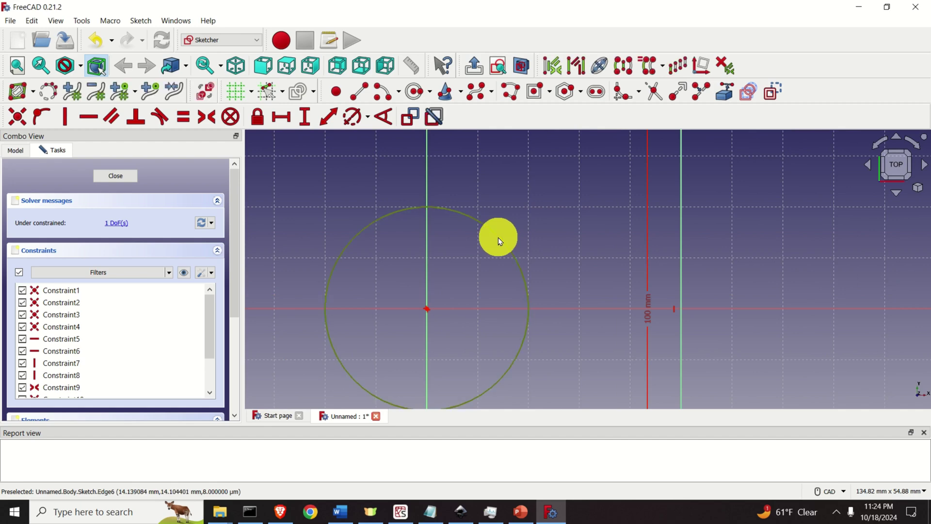
{"action": "left_click", "coordinate": [359, 120]}
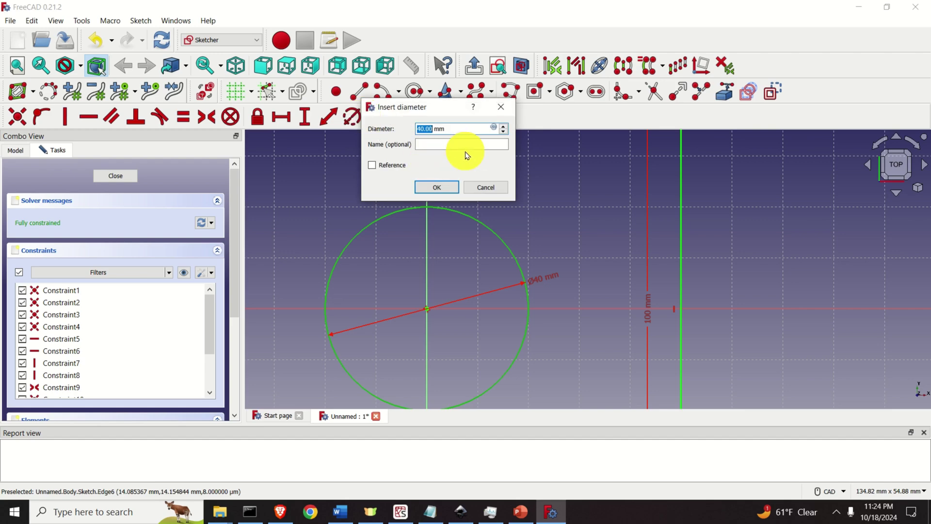
{"action": "key", "text": "Return"}
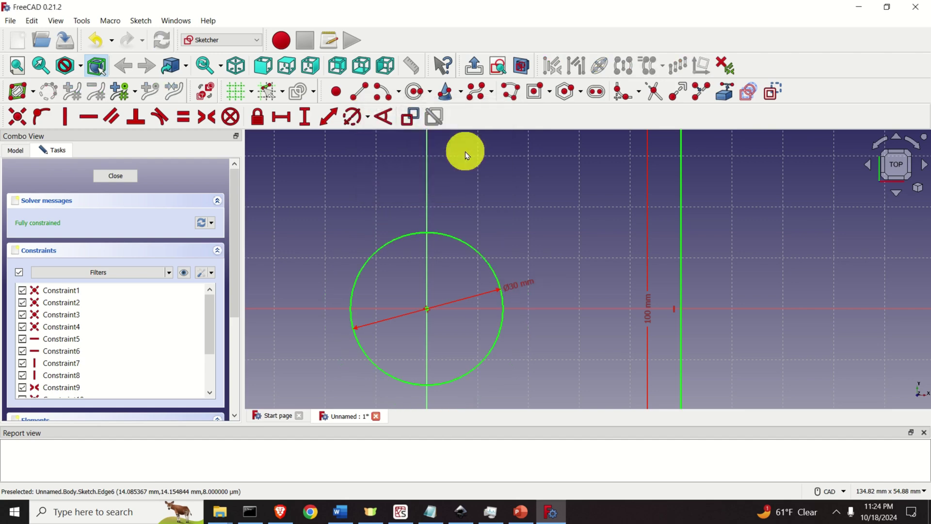
{"action": "scroll", "coordinate": [457, 233], "scroll_direction": "down", "scroll_amount": 5}
{"action": "scroll", "coordinate": [466, 231], "scroll_direction": "down", "scroll_amount": 2}
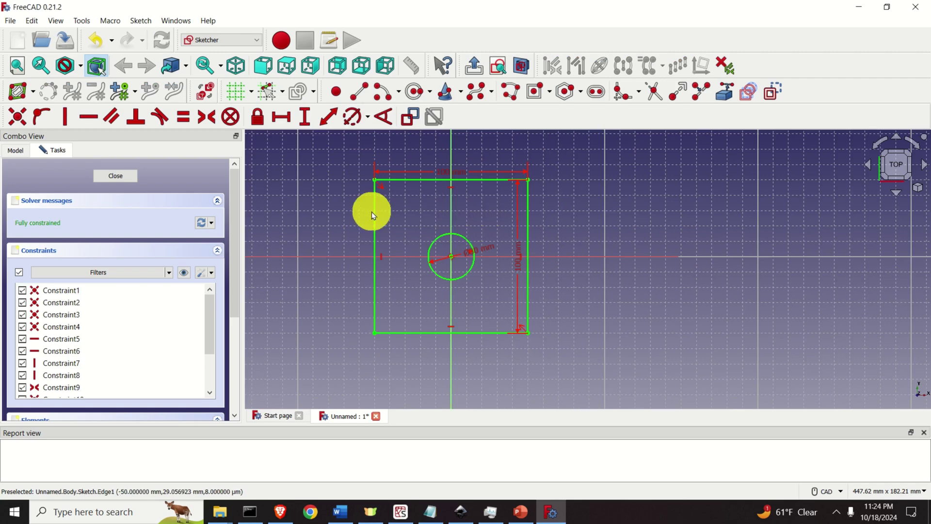
- Close the sketch and pad it 15 mm thick into a plate with a hole
{"action": "left_click", "coordinate": [126, 177]}
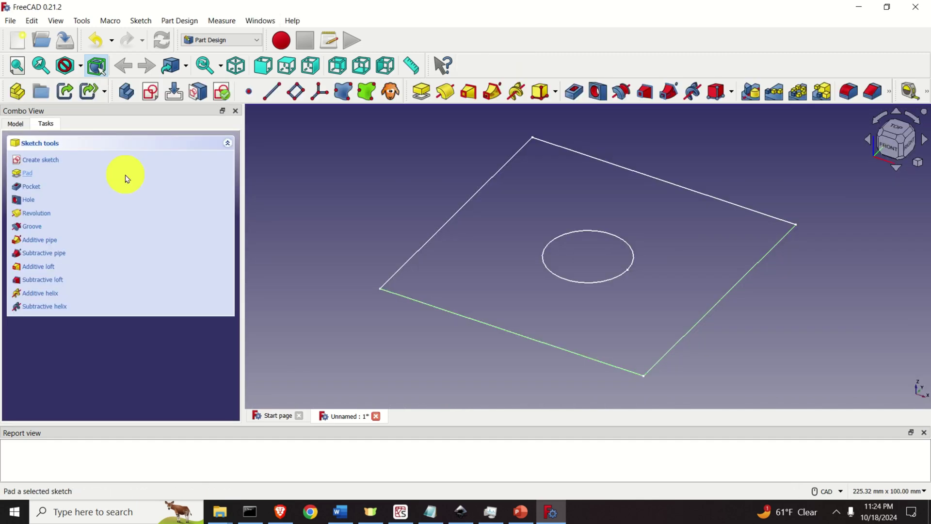
{"action": "left_click", "coordinate": [16, 123]}
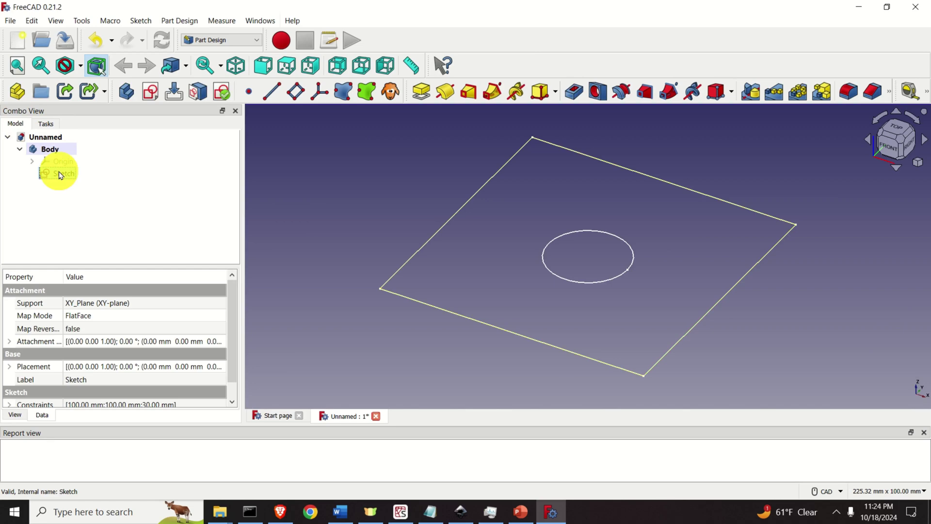
{"action": "left_click", "coordinate": [422, 92]}
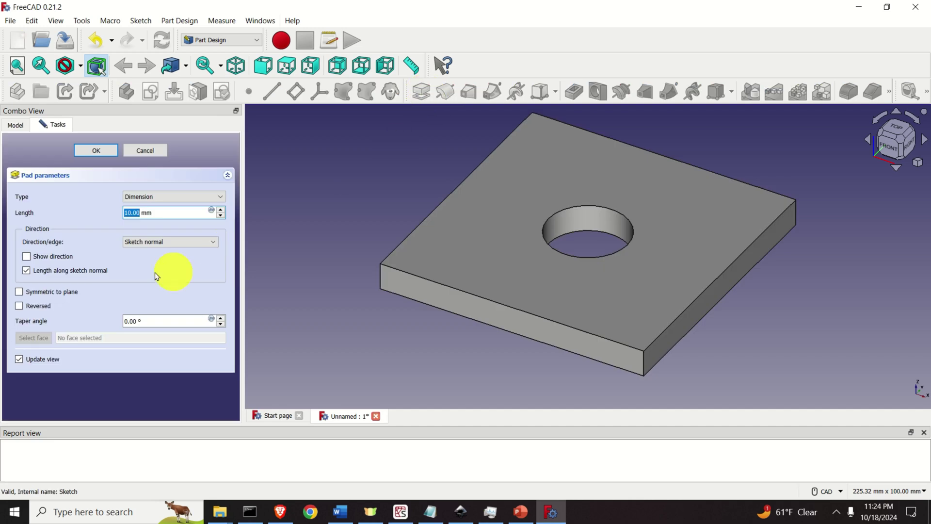
{"action": "scroll", "coordinate": [221, 212], "scroll_direction": "up", "scroll_amount": 5}
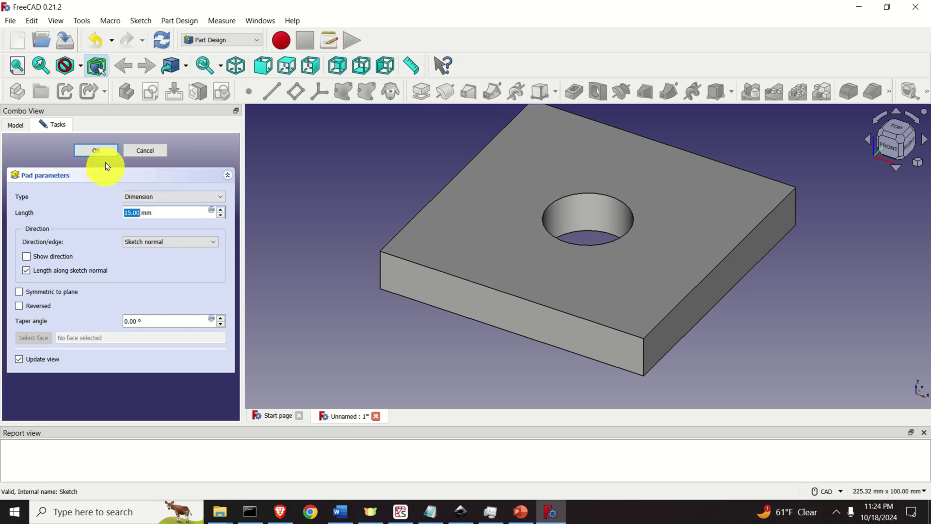
{"action": "left_click", "coordinate": [99, 151]}
{"action": "scroll", "coordinate": [356, 217], "scroll_direction": "down", "scroll_amount": 2}
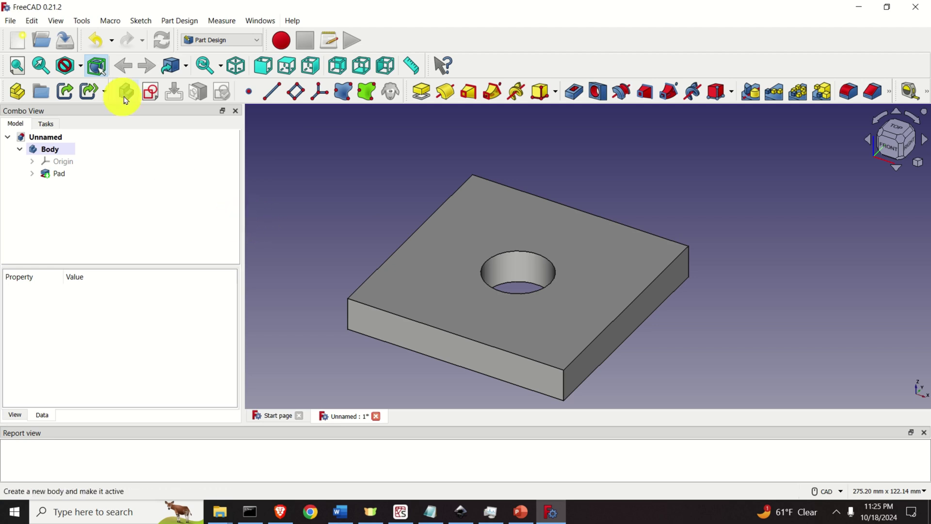
- Create Sketch001 on the XY plane, close it empty, and select the plate's top face
{"action": "left_click", "coordinate": [154, 96]}
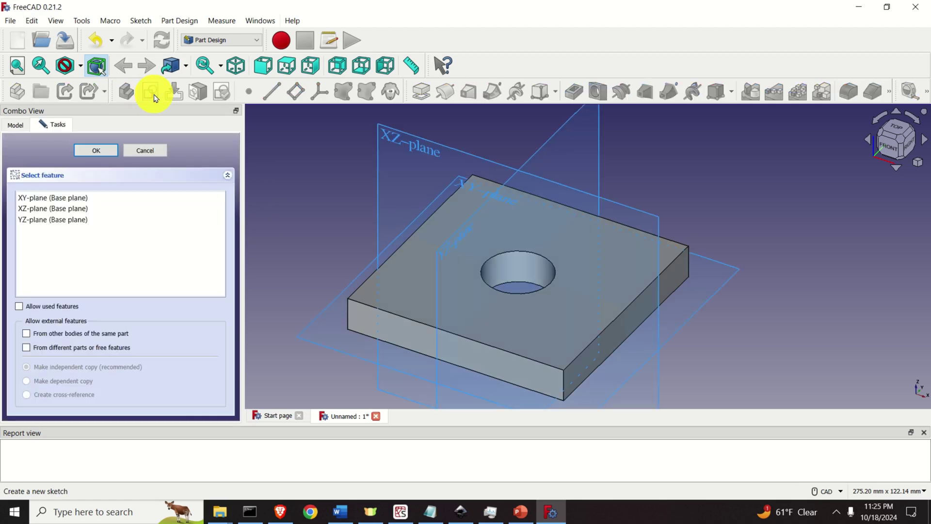
{"action": "left_click", "coordinate": [725, 284]}
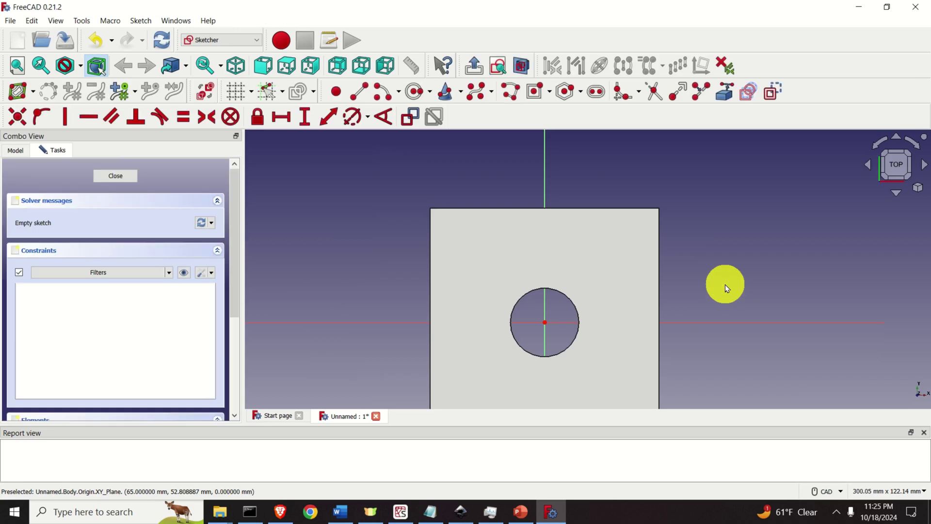
{"action": "left_click", "coordinate": [117, 176]}
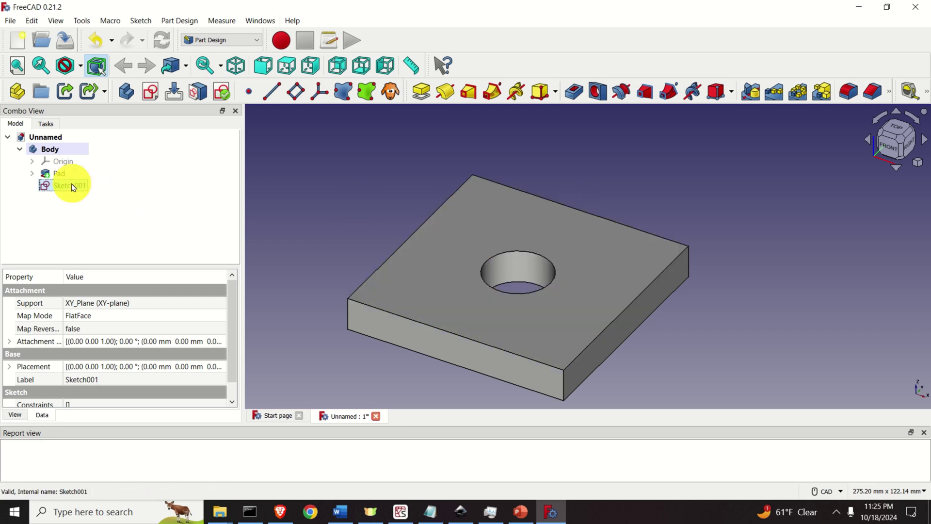
{"action": "left_click", "coordinate": [453, 252]}
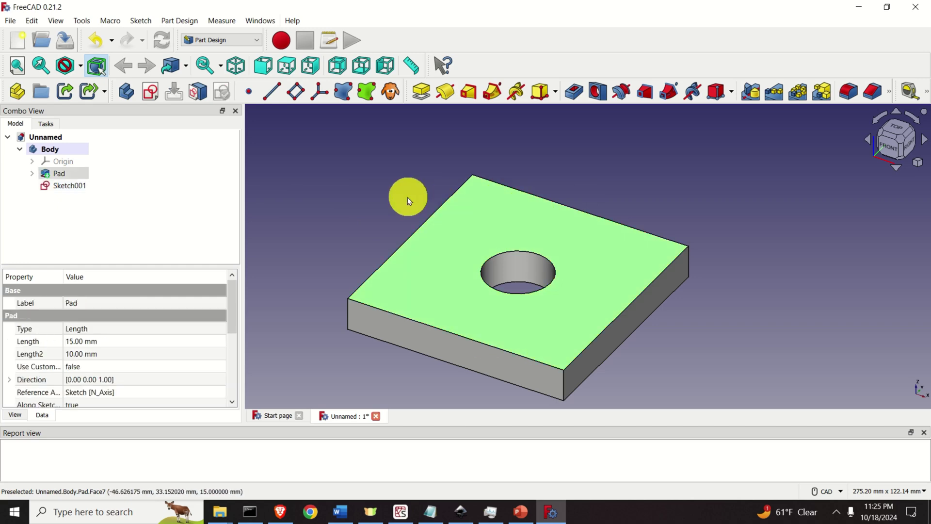
- Map Sketch001 onto the plate's top face as a plane face and open it for editing
{"action": "left_click", "coordinate": [198, 94]}
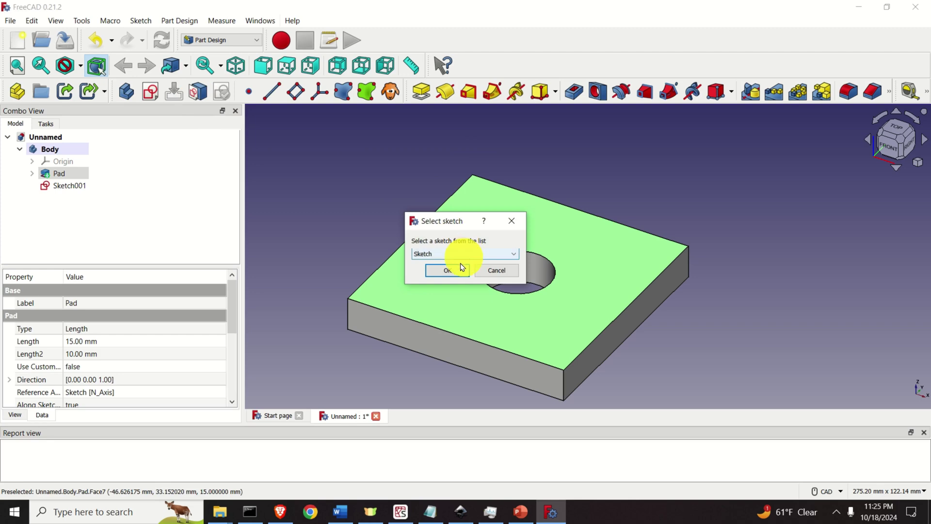
{"action": "left_click", "coordinate": [499, 254]}
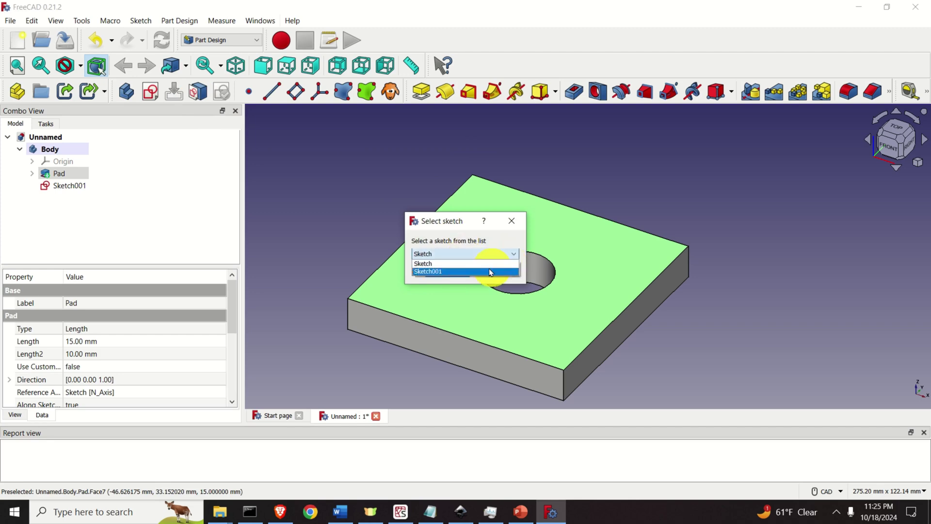
{"action": "left_click", "coordinate": [478, 272]}
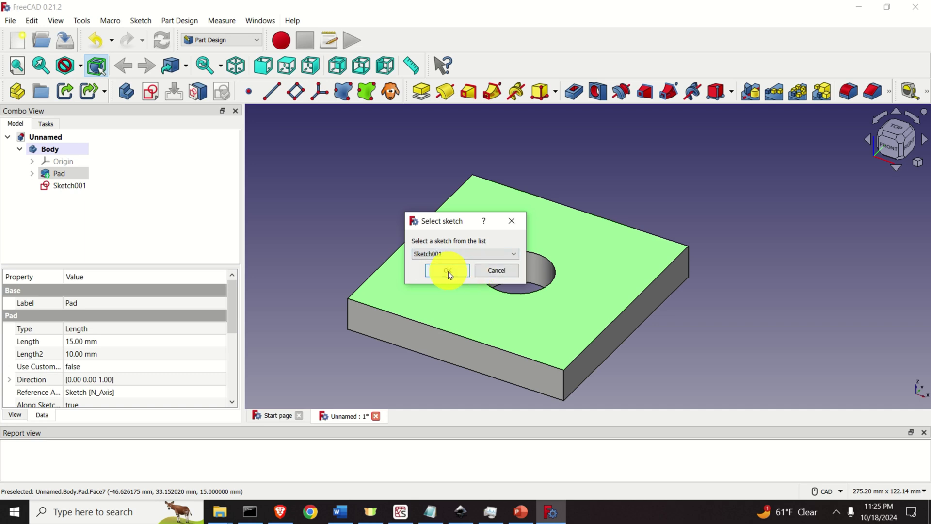
{"action": "left_click", "coordinate": [448, 272]}
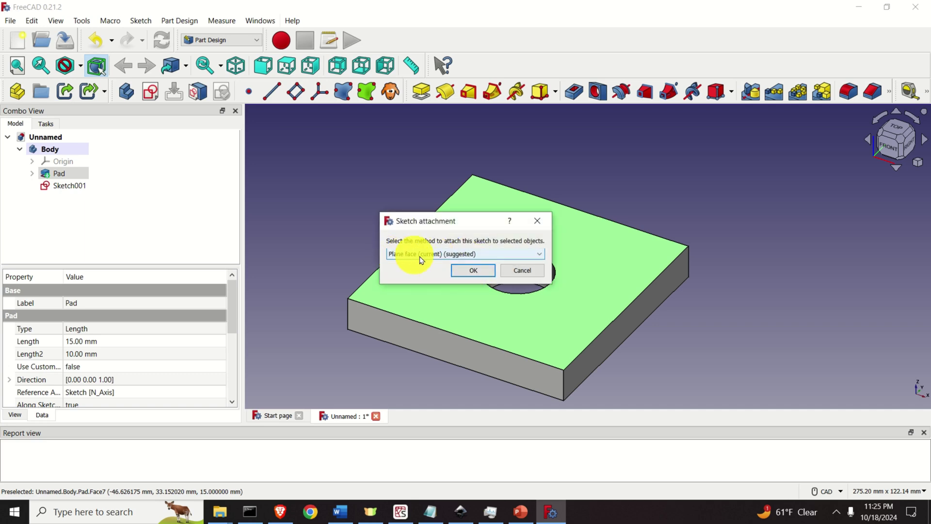
{"action": "left_click", "coordinate": [470, 270]}
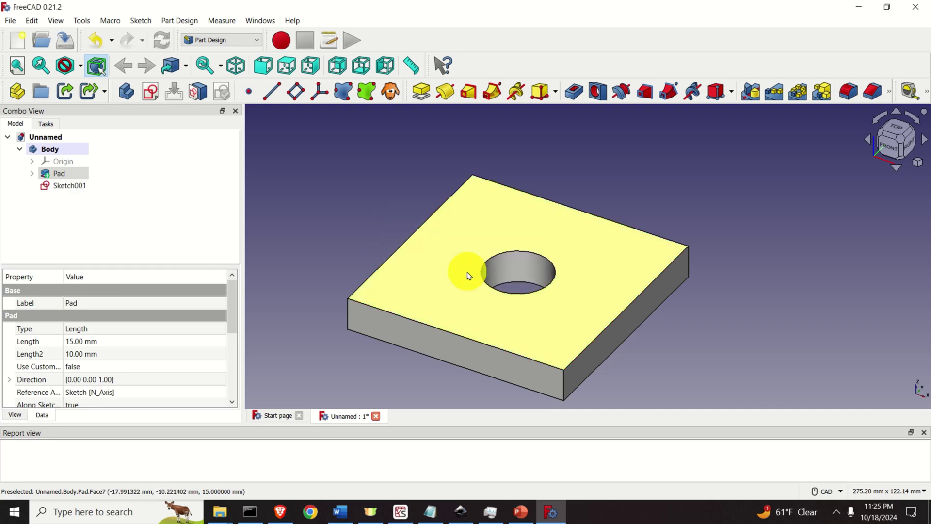
{"action": "left_click", "coordinate": [475, 273]}
{"action": "double_click", "coordinate": [73, 186]}
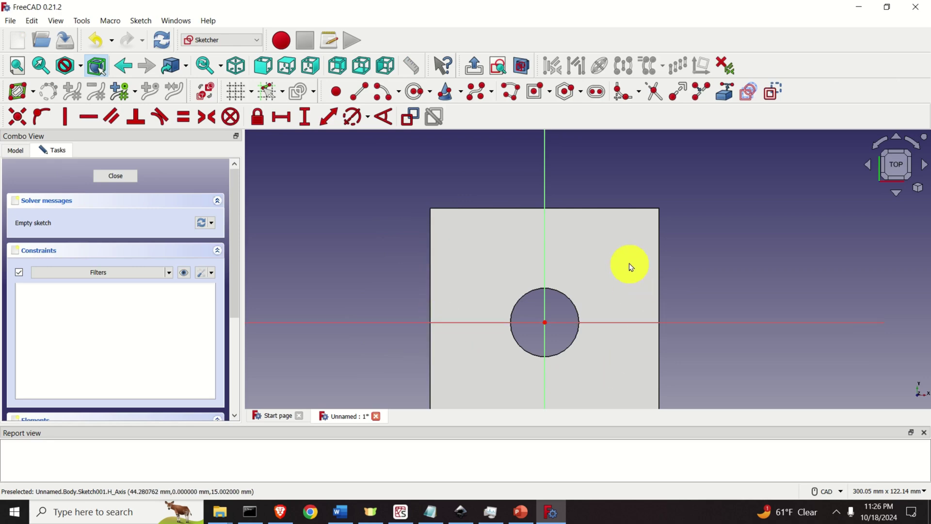
- Show the sketch grid, review grid and snap settings, and choose the corner-to-corner Rectangle tool
{"action": "middle_click_drag", "start_coordinate": [727, 266], "coordinate": [724, 243]}
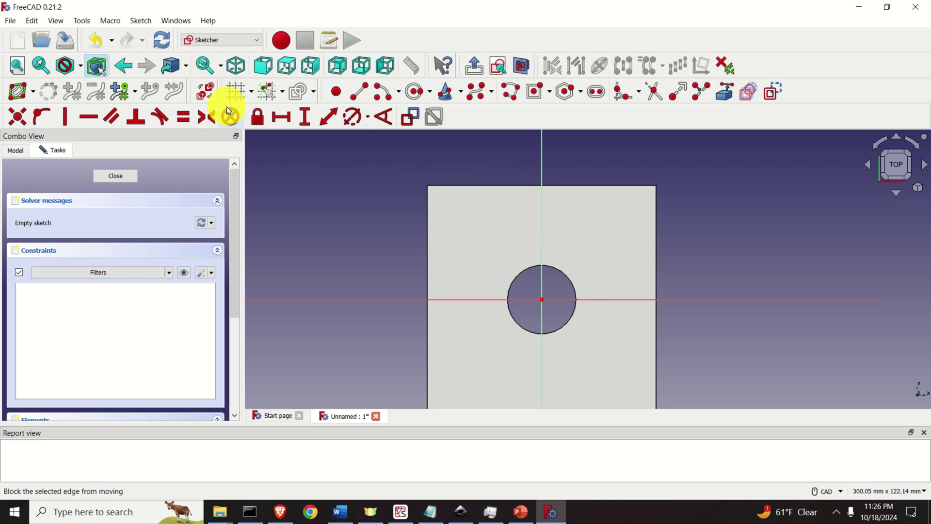
{"action": "left_click", "coordinate": [241, 100]}
{"action": "scroll", "coordinate": [534, 218], "scroll_direction": "up", "scroll_amount": 3}
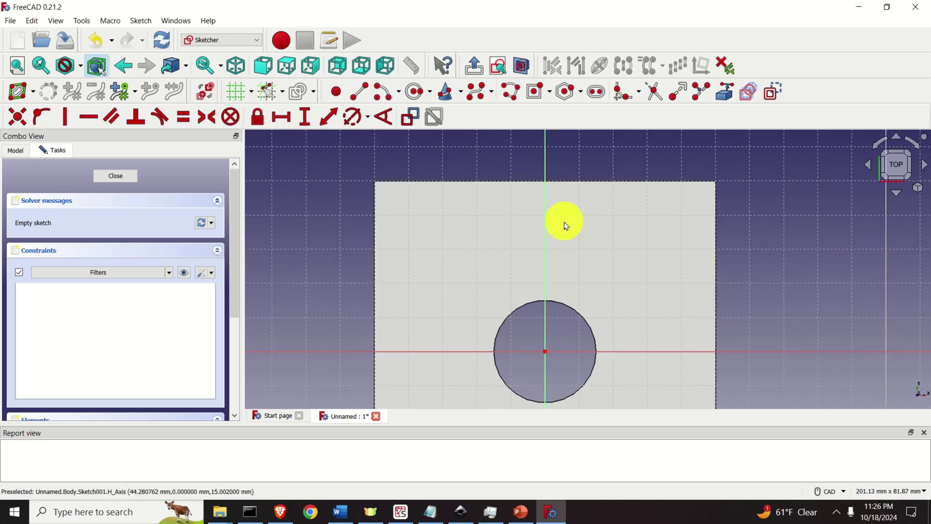
{"action": "left_click", "coordinate": [251, 92]}
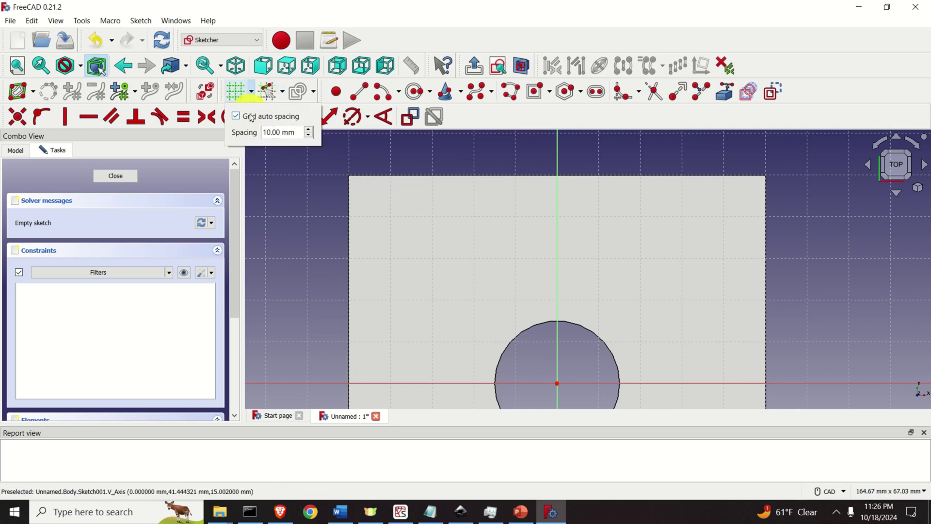
{"action": "left_click", "coordinate": [284, 93]}
{"action": "left_click", "coordinate": [607, 128]}
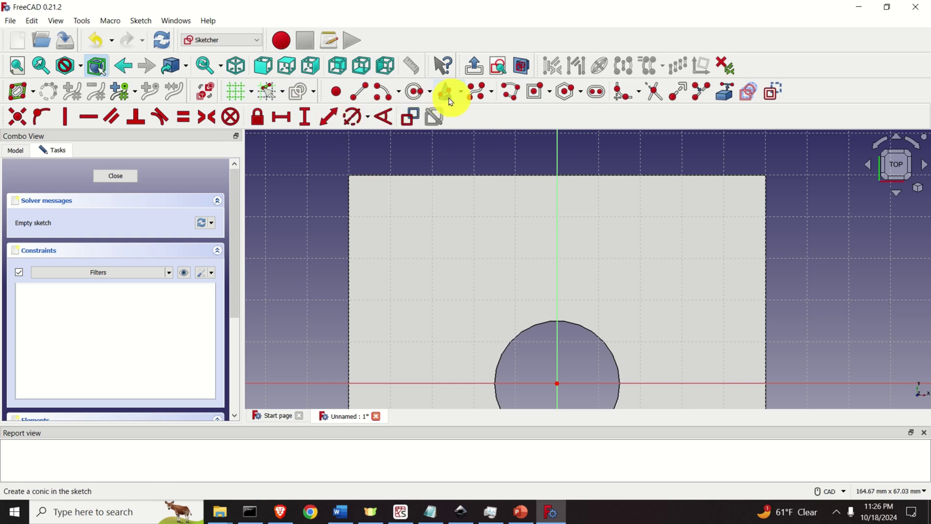
{"action": "left_click", "coordinate": [549, 95]}
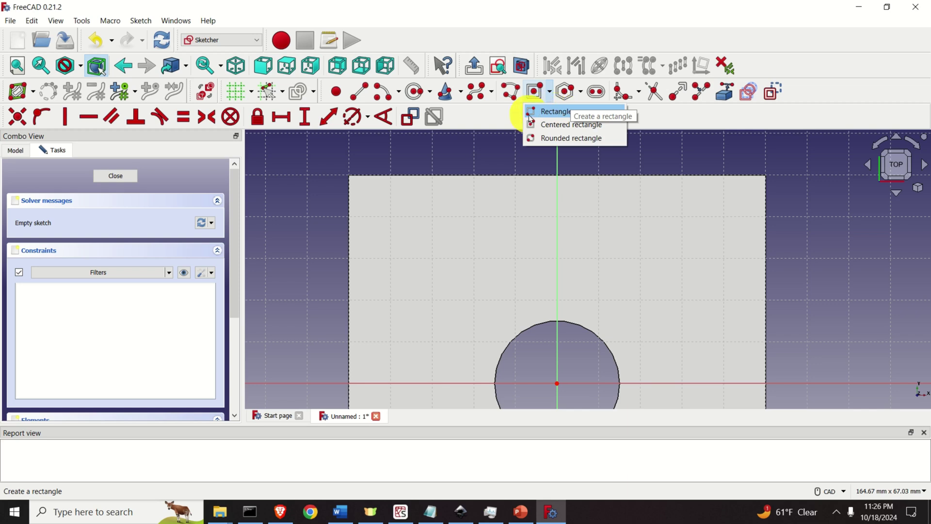
{"action": "left_click", "coordinate": [536, 117]}
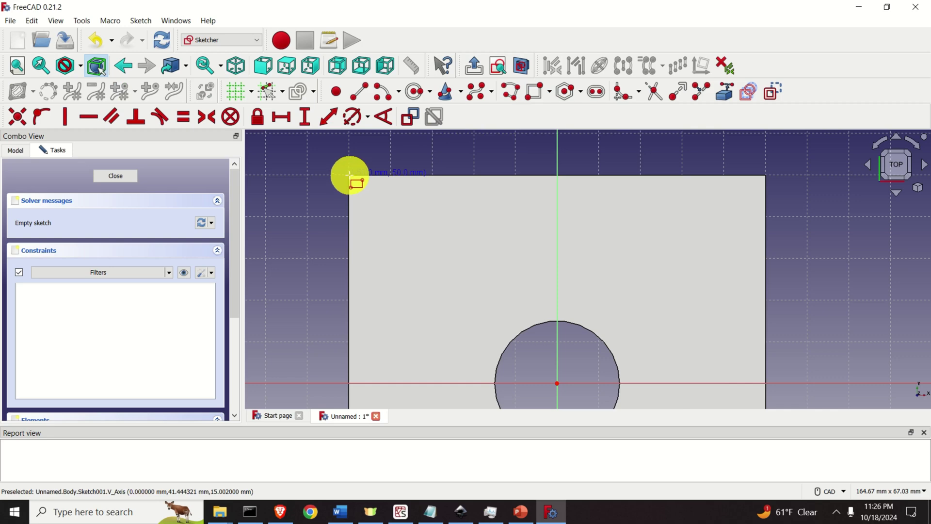
- Draw a rectangle above the hole and constrain it to 40 mm wide and 30 mm tall
{"action": "left_click", "coordinate": [349, 174]}
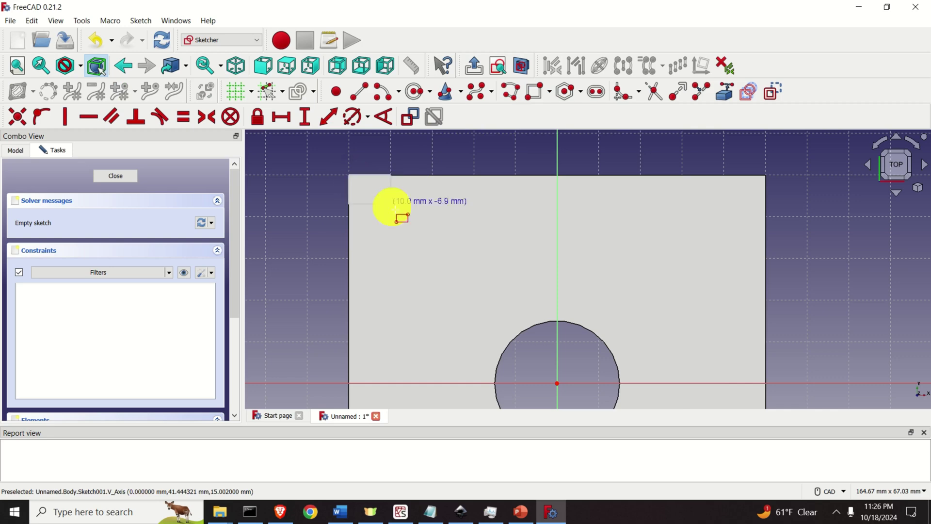
{"action": "left_click", "coordinate": [514, 300]}
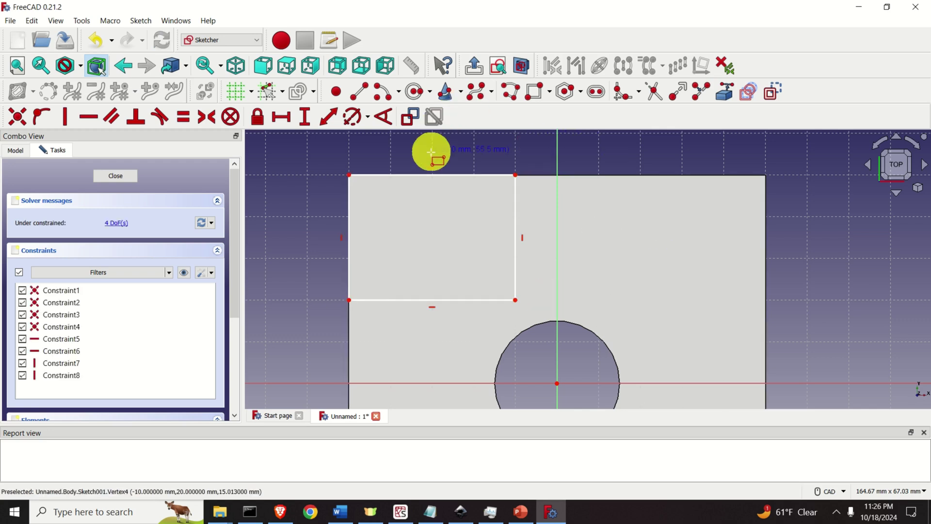
{"action": "left_click", "coordinate": [477, 179]}
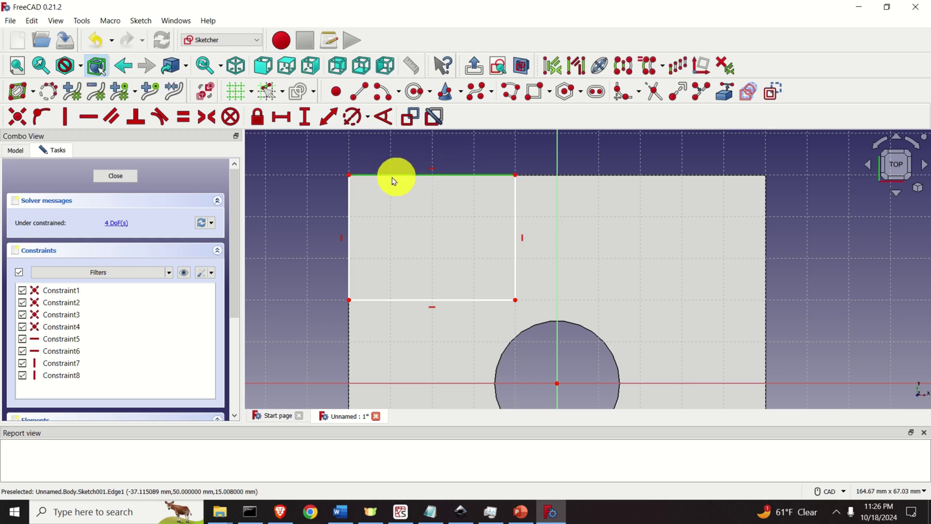
{"action": "left_click", "coordinate": [281, 116]}
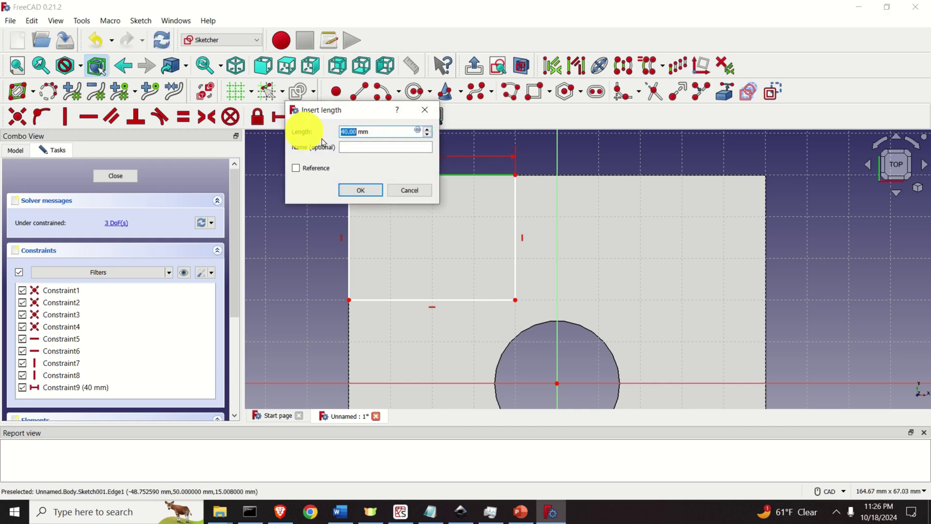
{"action": "left_click", "coordinate": [362, 190]}
{"action": "left_click", "coordinate": [514, 206]}
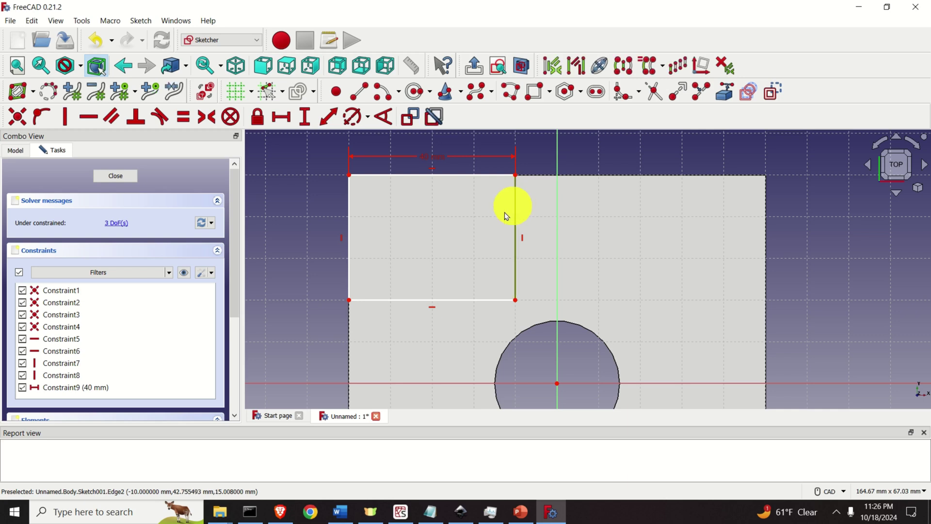
{"action": "left_click", "coordinate": [309, 119]}
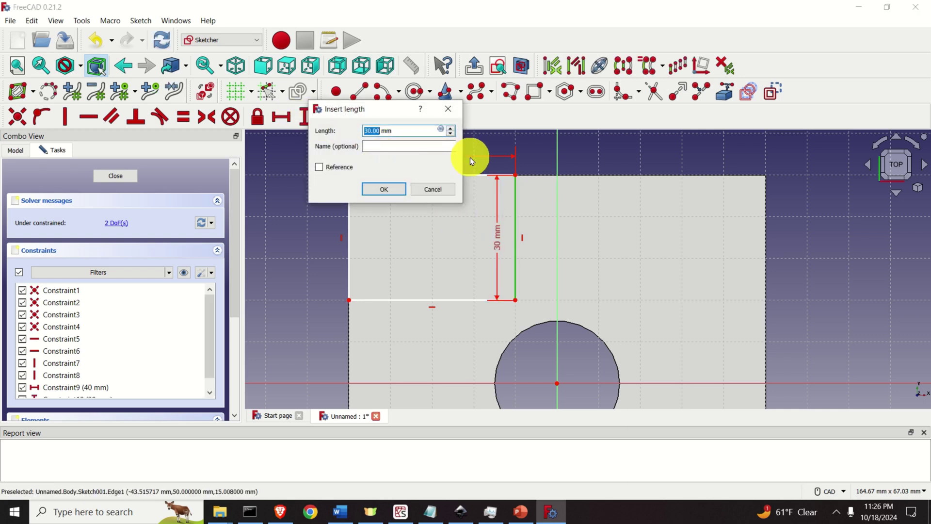
{"action": "left_click", "coordinate": [383, 190]}
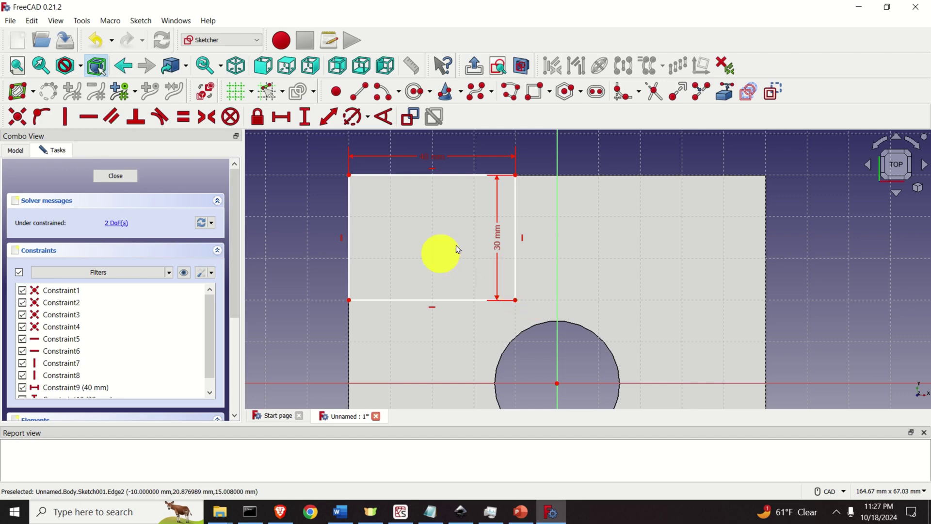
- Place the lower-right corner 20 mm vertically and 10 mm horizontally from the origin, then close the sketch
{"action": "left_click", "coordinate": [557, 383]}
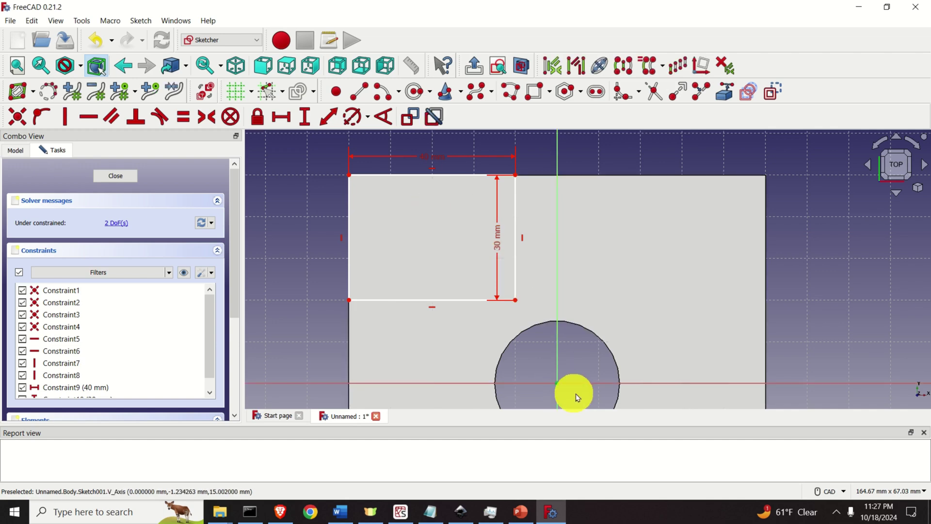
{"action": "left_click", "coordinate": [516, 300]}
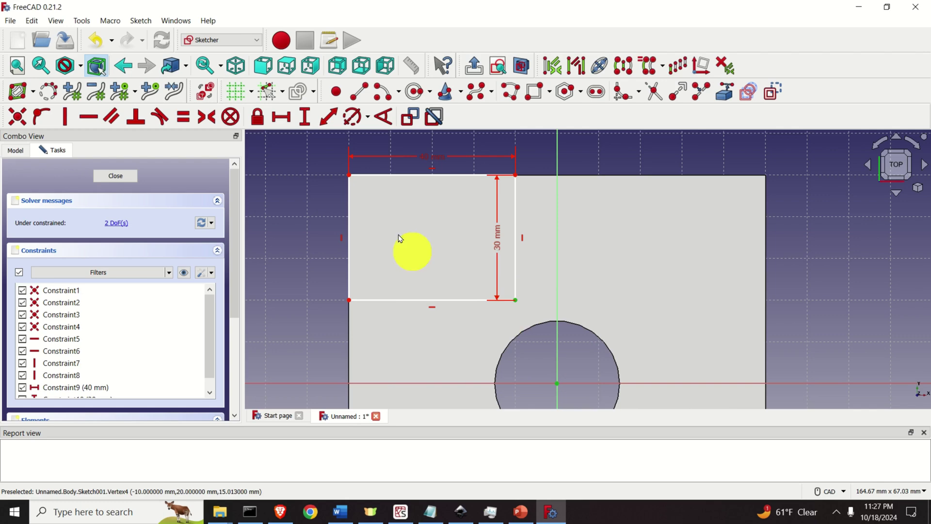
{"action": "left_click", "coordinate": [305, 118]}
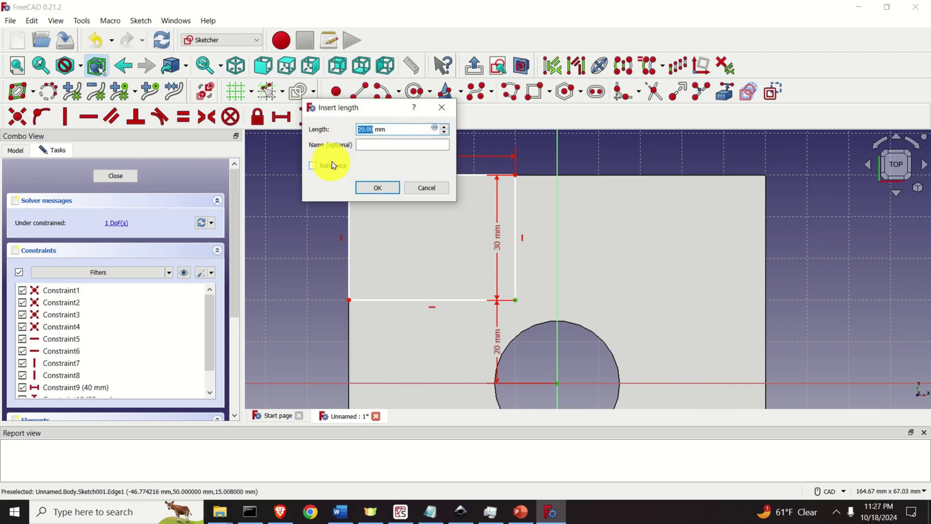
{"action": "left_click", "coordinate": [387, 188]}
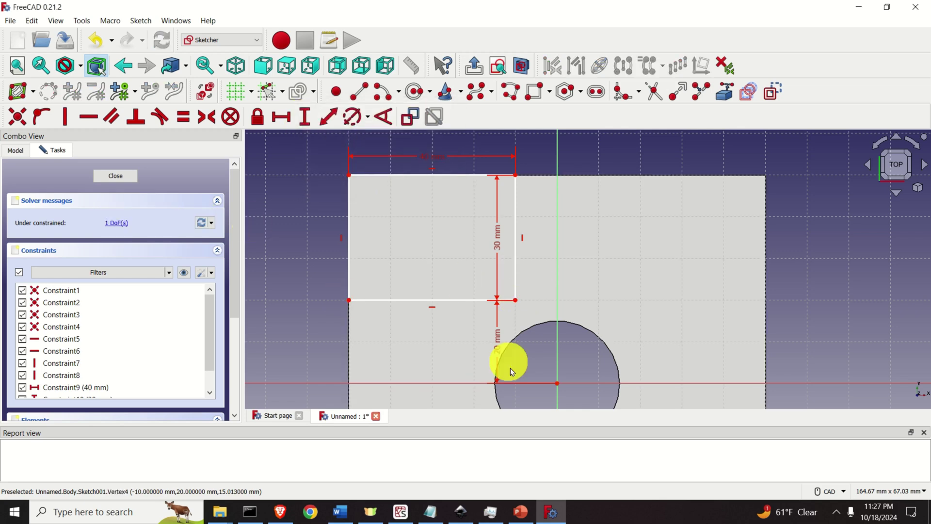
{"action": "left_click", "coordinate": [558, 384]}
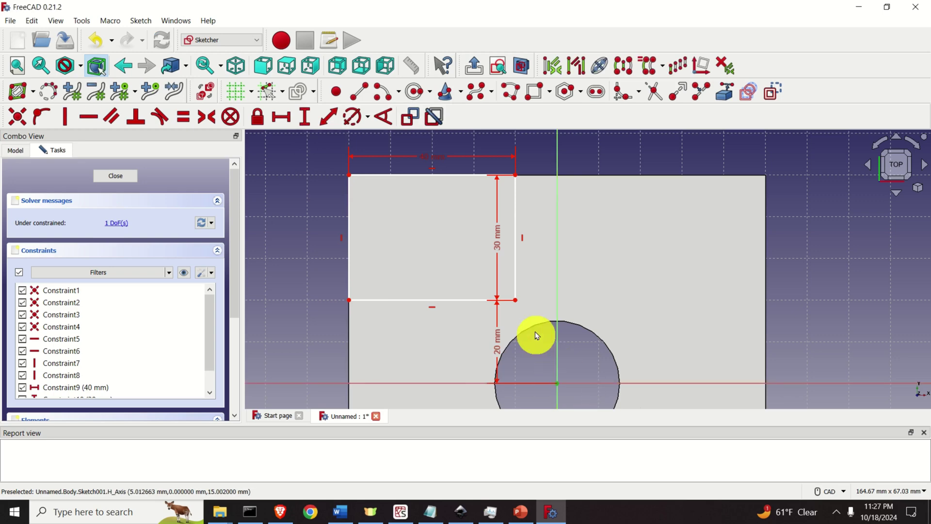
{"action": "left_click", "coordinate": [515, 301]}
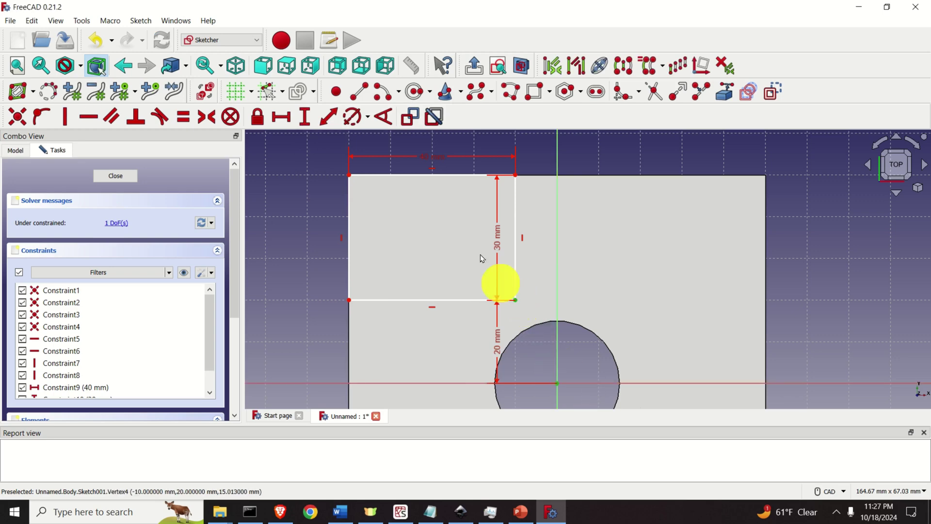
{"action": "left_click", "coordinate": [287, 117]}
{"action": "left_click", "coordinate": [367, 190]}
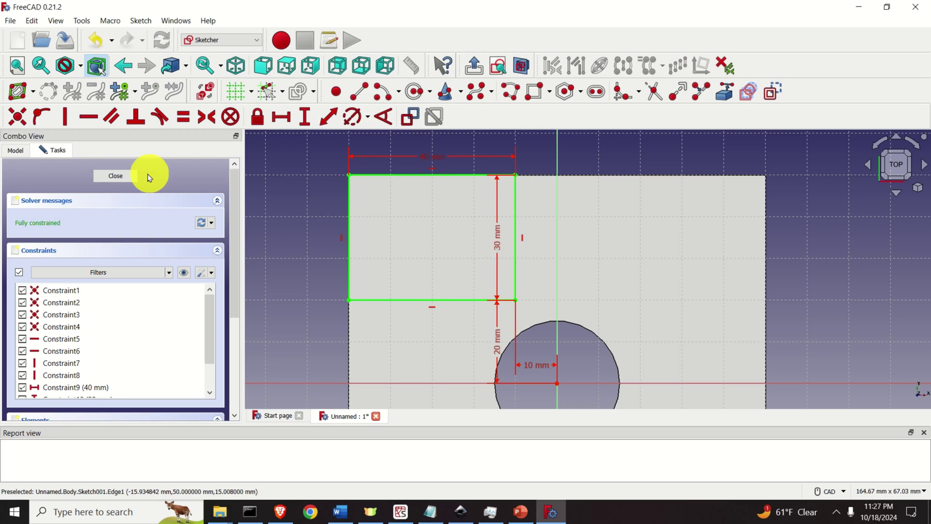
{"action": "left_click", "coordinate": [121, 175]}
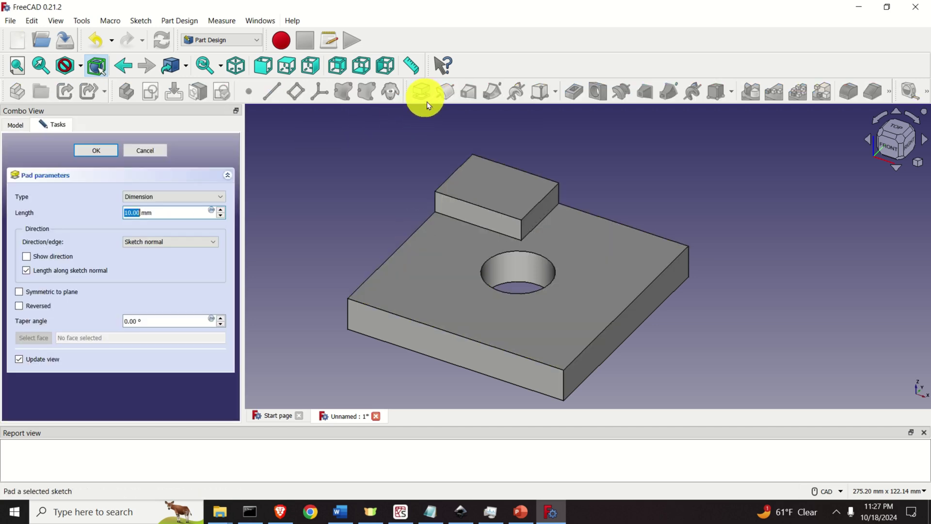
- Pad the rectangle sketch 20 mm into a raised block, creating Pad001
{"action": "left_click", "coordinate": [139, 212]}
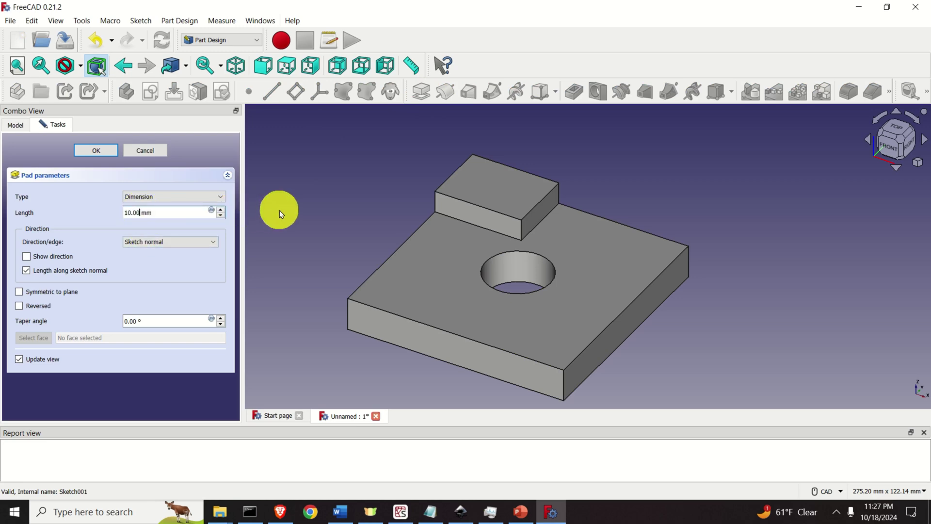
{"action": "key", "text": "BackSpace"}
{"action": "key", "text": "BackSpace"}
{"action": "key", "text": "BackSpace"}
{"action": "key", "text": "BackSpace"}
{"action": "key", "text": "BackSpace"}
{"action": "type", "text": "20"}
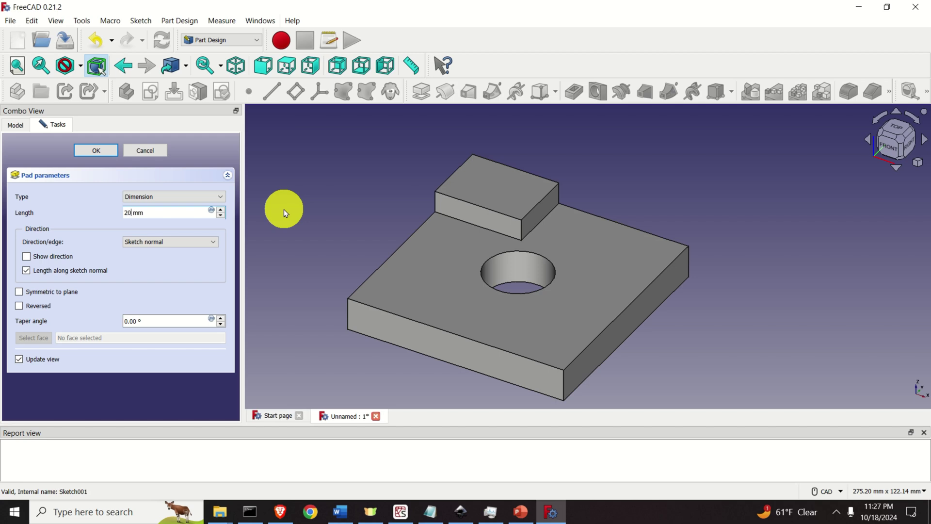
{"action": "key", "text": "Return"}
{"action": "middle_click_drag", "start_coordinate": [316, 220], "coordinate": [384, 194]}
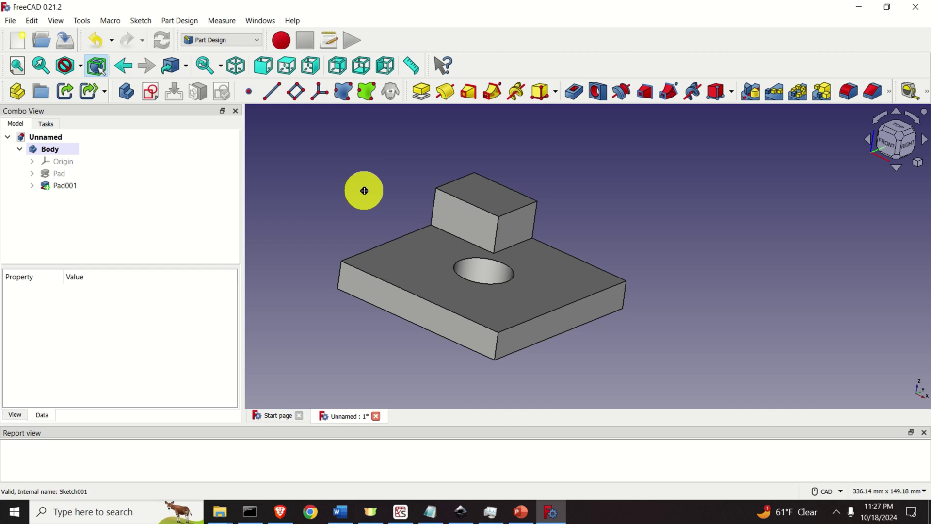
{"action": "mouse_move", "coordinate": [364, 190]}
{"action": "middle_mouse_down"}
{"action": "mouse_move", "coordinate": [480, 225]}
{"action": "mouse_move", "coordinate": [382, 181]}
{"action": "mouse_move", "coordinate": [349, 185]}
{"action": "middle_mouse_up"}
{"action": "scroll", "coordinate": [451, 229], "scroll_direction": "up", "scroll_amount": 5}
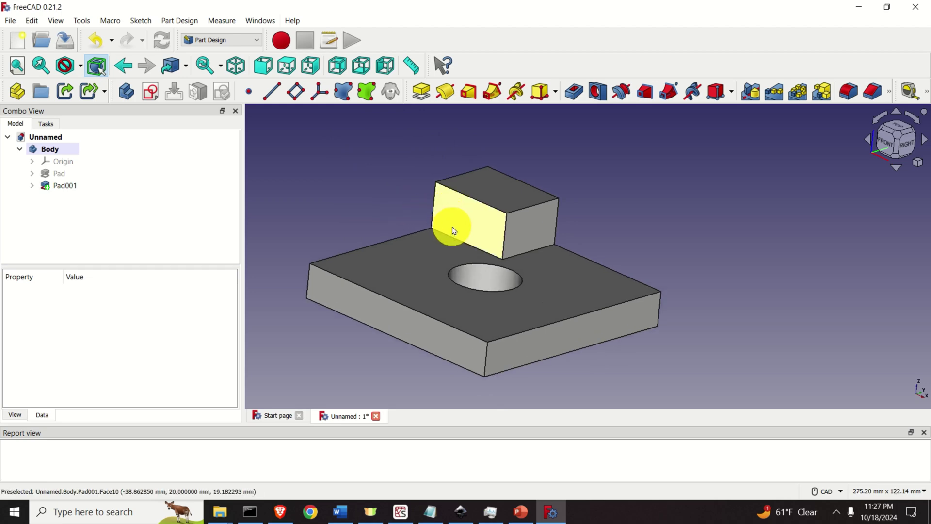
{"action": "scroll", "coordinate": [457, 230], "scroll_direction": "down", "scroll_amount": 6}
{"action": "scroll", "coordinate": [458, 229], "scroll_direction": "up", "scroll_amount": 5}
{"action": "scroll", "coordinate": [457, 229], "scroll_direction": "down", "scroll_amount": 5}
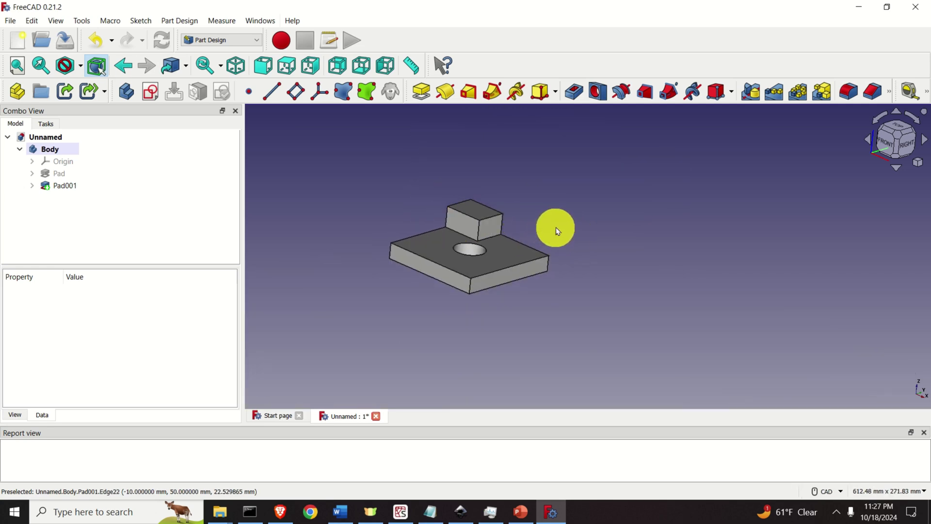
{"action": "middle_click_drag", "start_coordinate": [557, 231], "coordinate": [684, 231]}
{"action": "scroll", "coordinate": [637, 251], "scroll_direction": "up", "scroll_amount": 3}
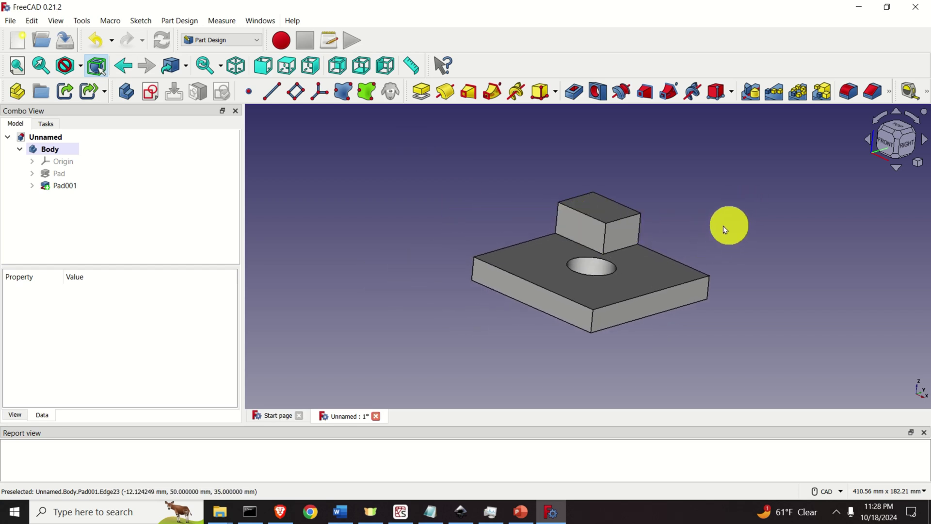
{"action": "left_click", "coordinate": [55, 21]}
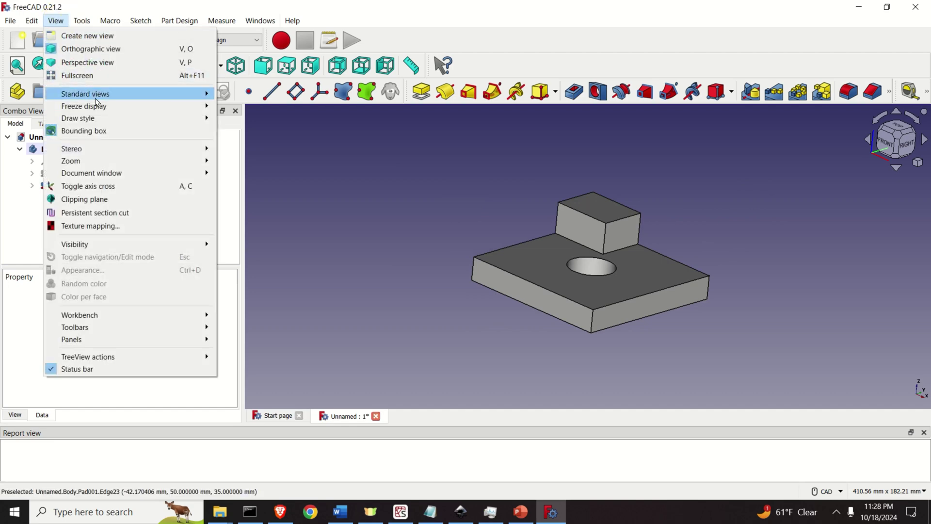
{"action": "mouse_move", "coordinate": [111, 94]}
{"action": "left_click", "coordinate": [247, 138]}
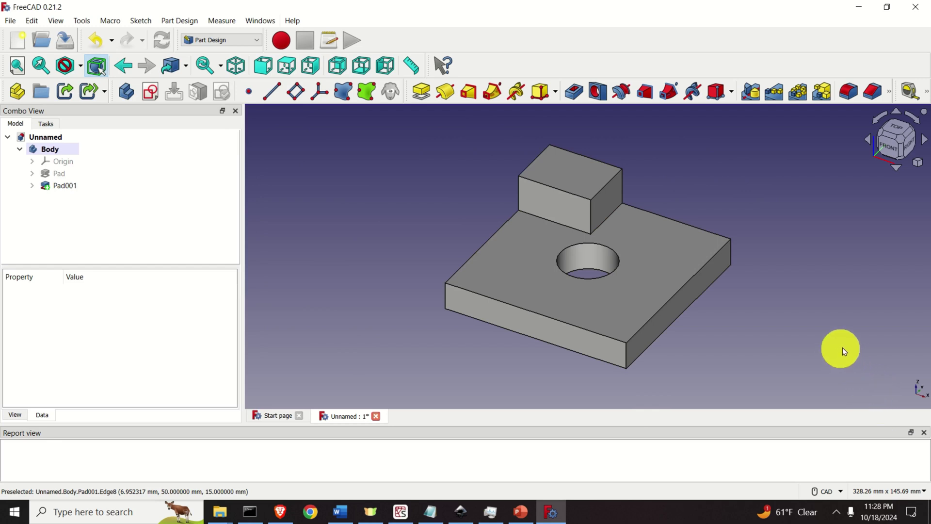
{"action": "left_click", "coordinate": [888, 153]}
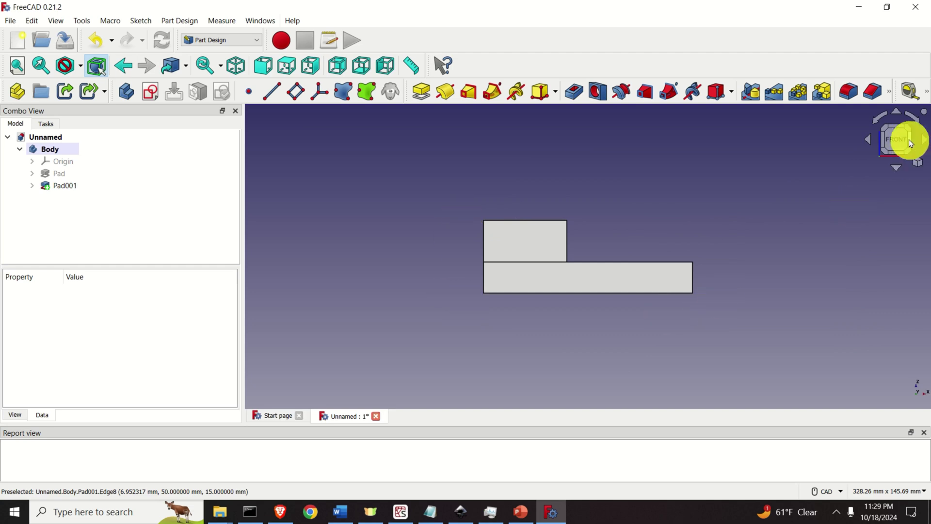
{"action": "left_click", "coordinate": [56, 21]}
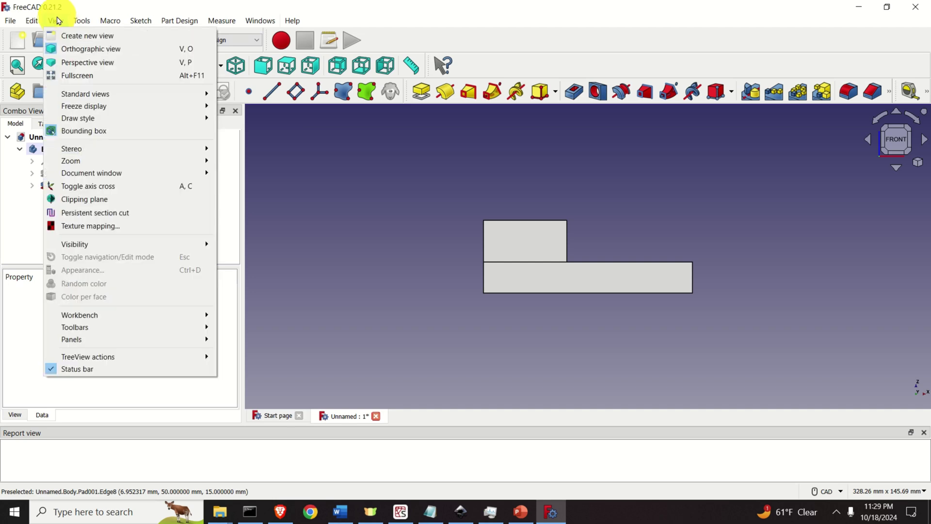
{"action": "mouse_move", "coordinate": [166, 94]}
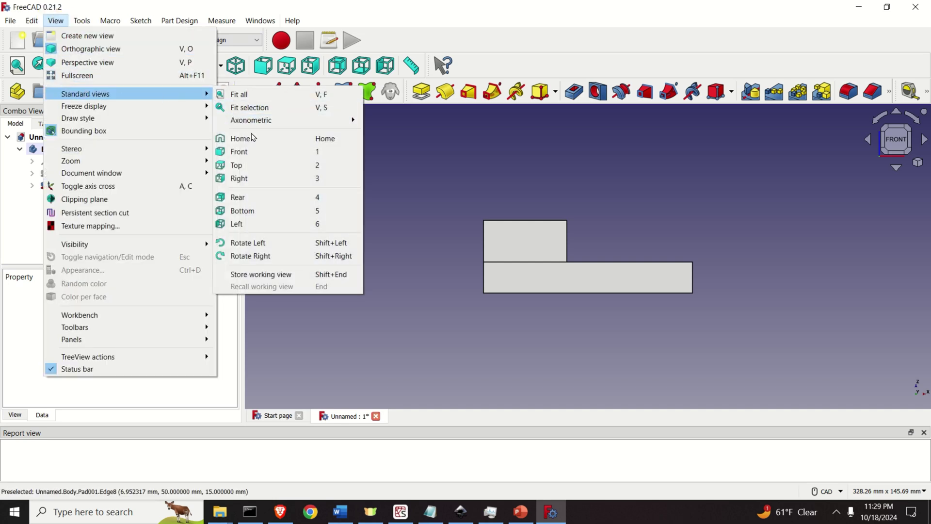
{"action": "left_click", "coordinate": [257, 138]}
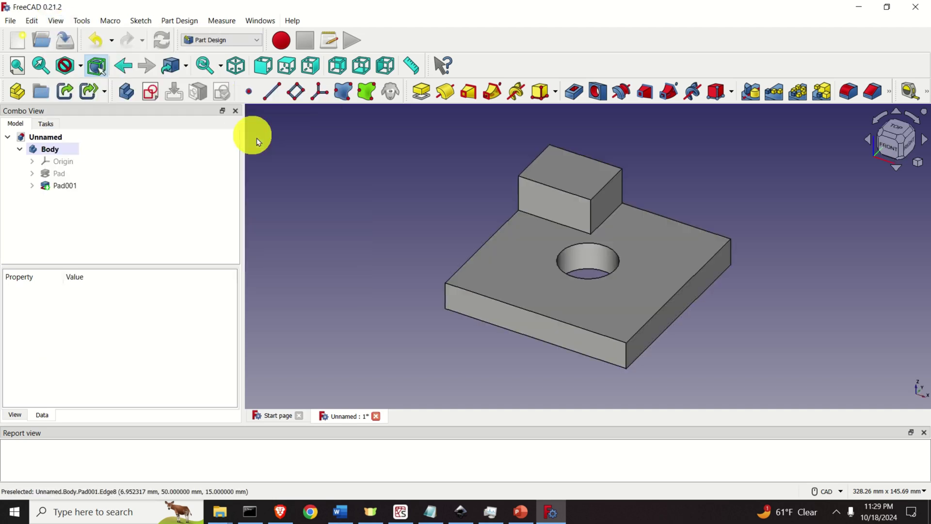
{"action": "left_click", "coordinate": [914, 145]}
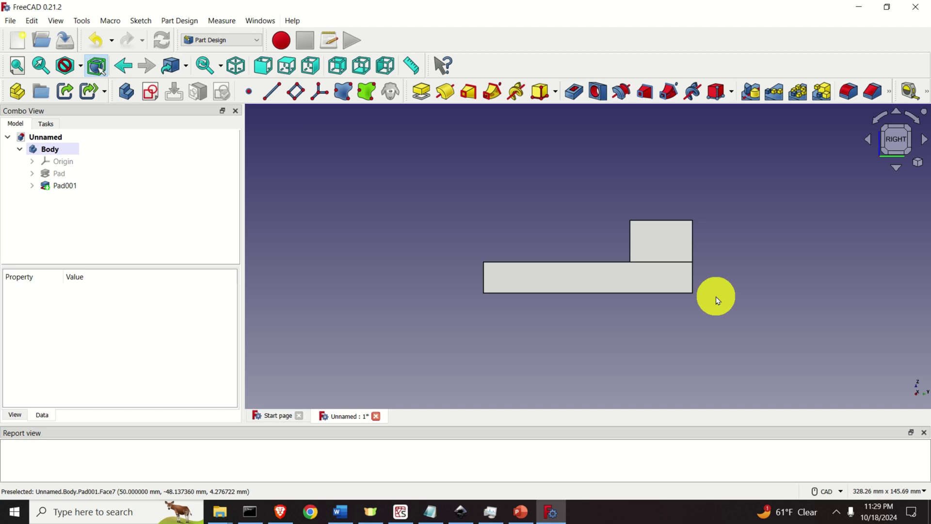
{"action": "left_click", "coordinate": [32, 20]}
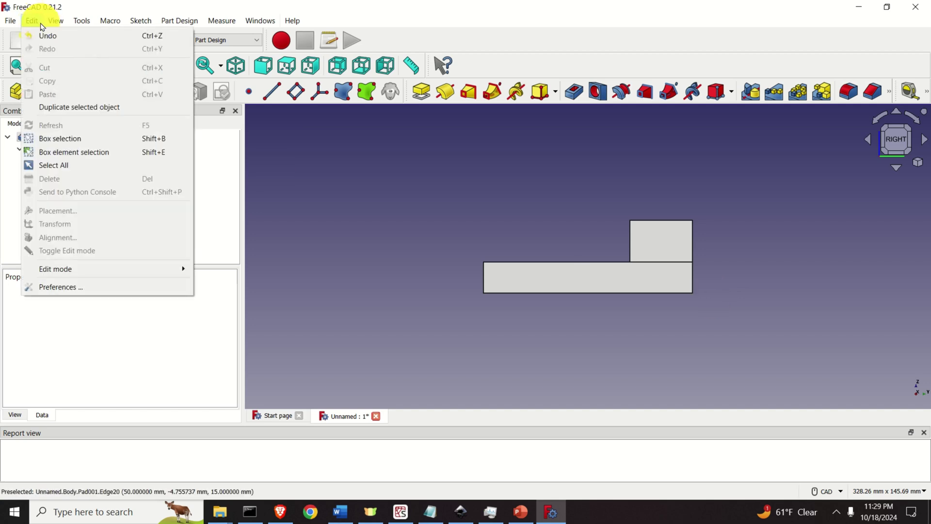
{"action": "mouse_move", "coordinate": [50, 25]}
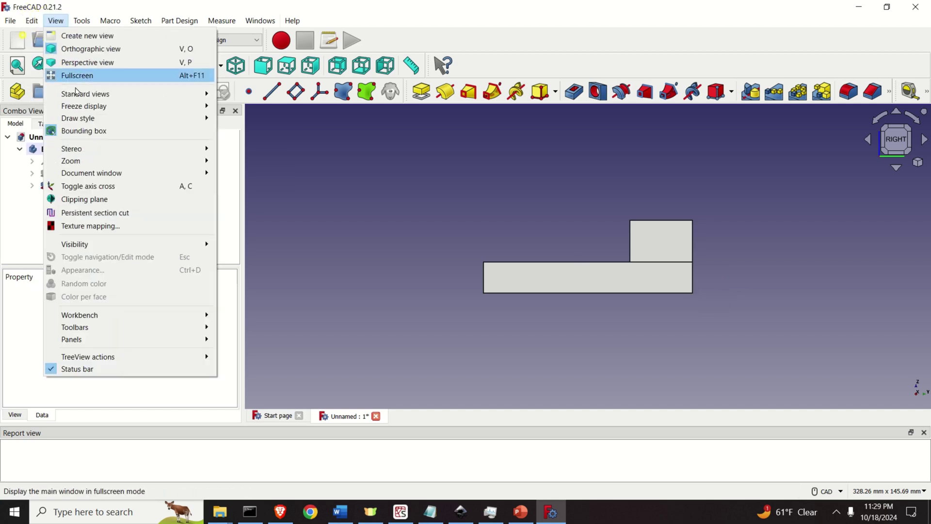
{"action": "mouse_move", "coordinate": [85, 93]}
{"action": "left_click", "coordinate": [260, 138]}
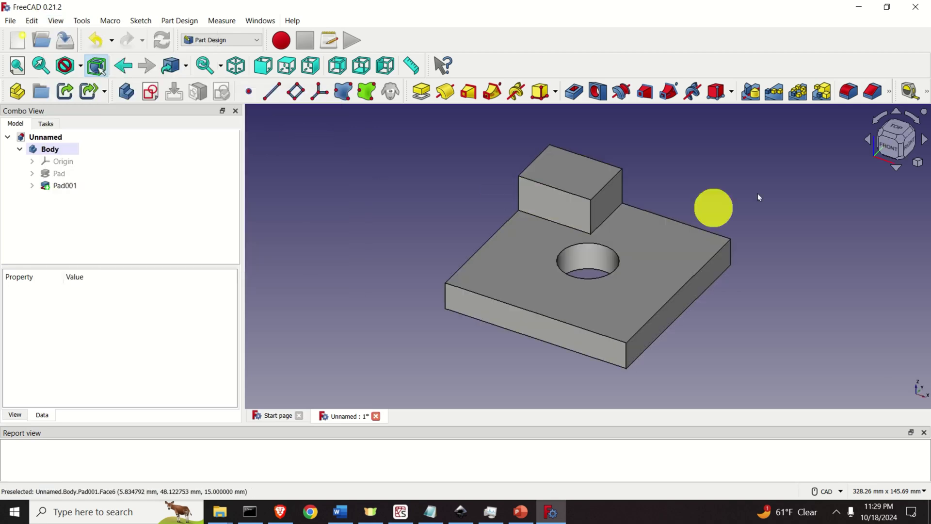
{"action": "left_click", "coordinate": [893, 148]}
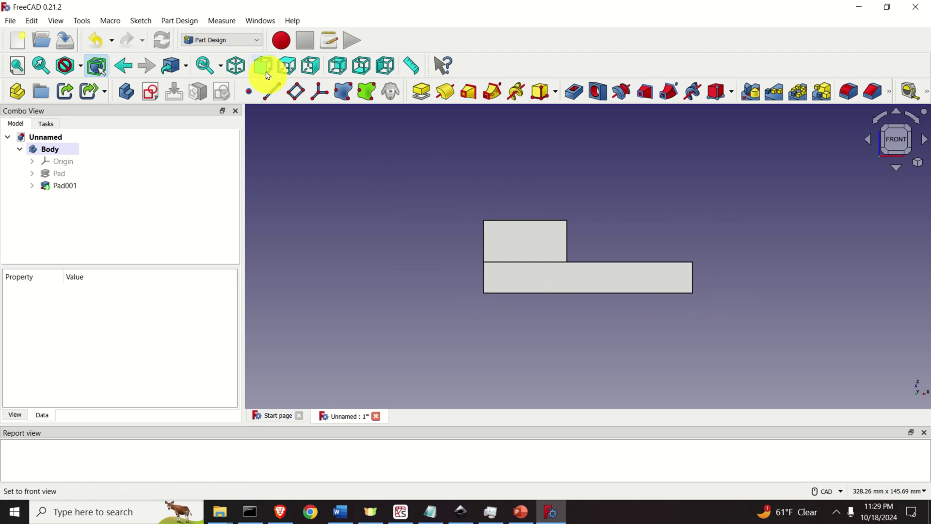
- Switch to the TechDraw workbench from the workbench list
{"action": "left_click", "coordinate": [256, 41]}
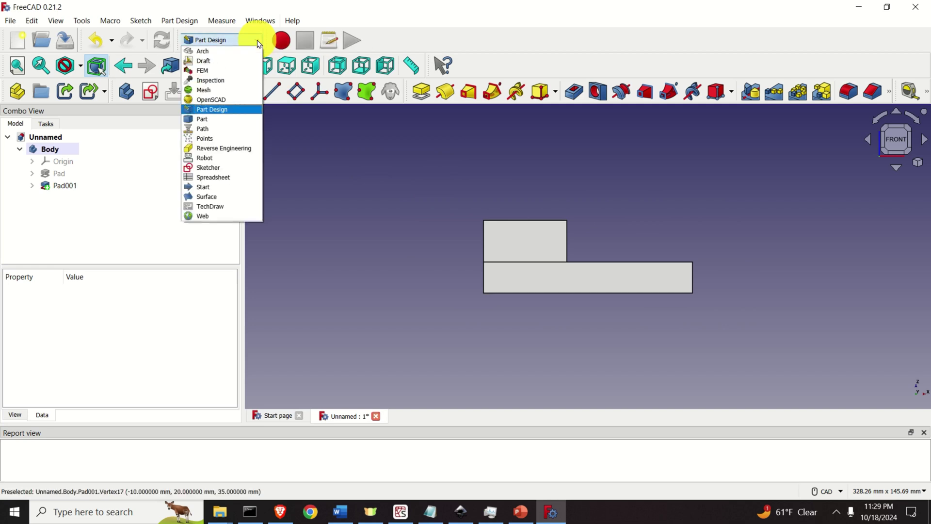
{"action": "left_click", "coordinate": [213, 207]}
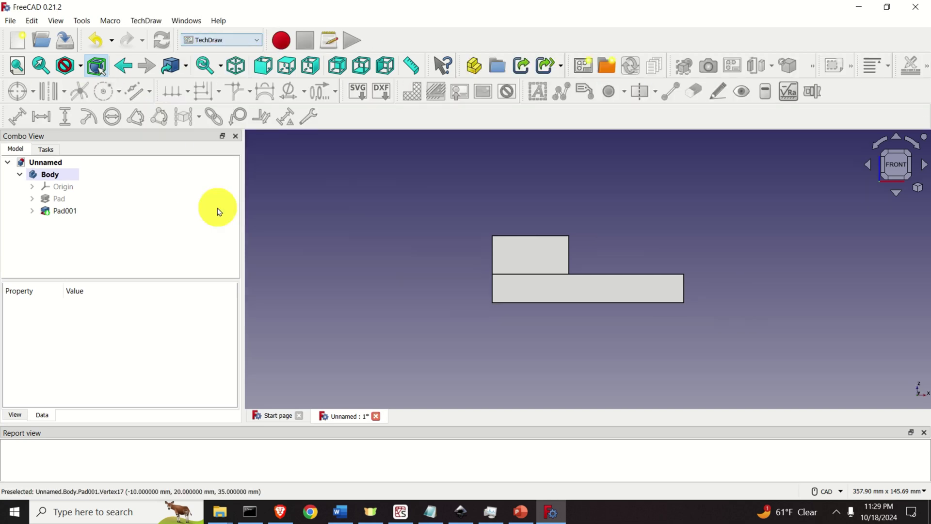
- Insert a new drawing page from the A3_Landscape_ISO7200_Pep.svg template
{"action": "left_click", "coordinate": [607, 67]}
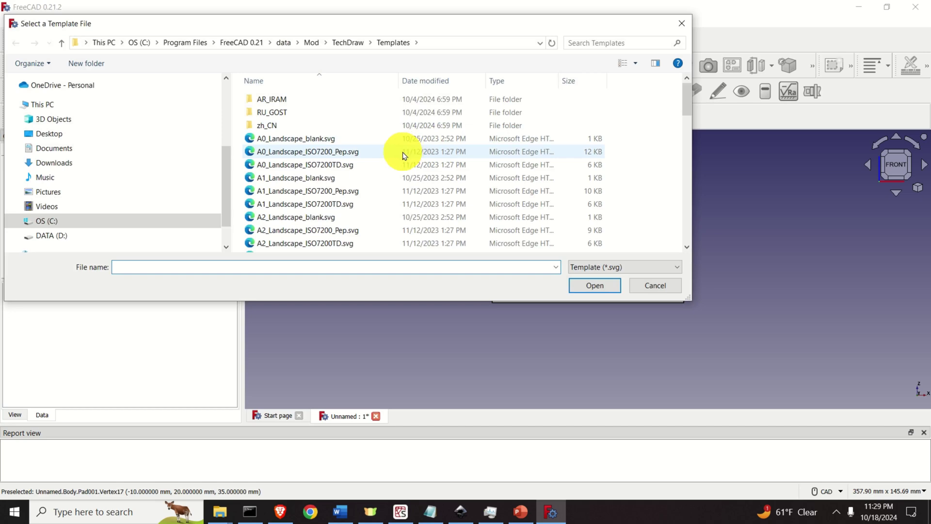
{"action": "scroll", "coordinate": [400, 158], "scroll_direction": "down", "scroll_amount": 1}
{"action": "scroll", "coordinate": [401, 158], "scroll_direction": "down", "scroll_amount": 2}
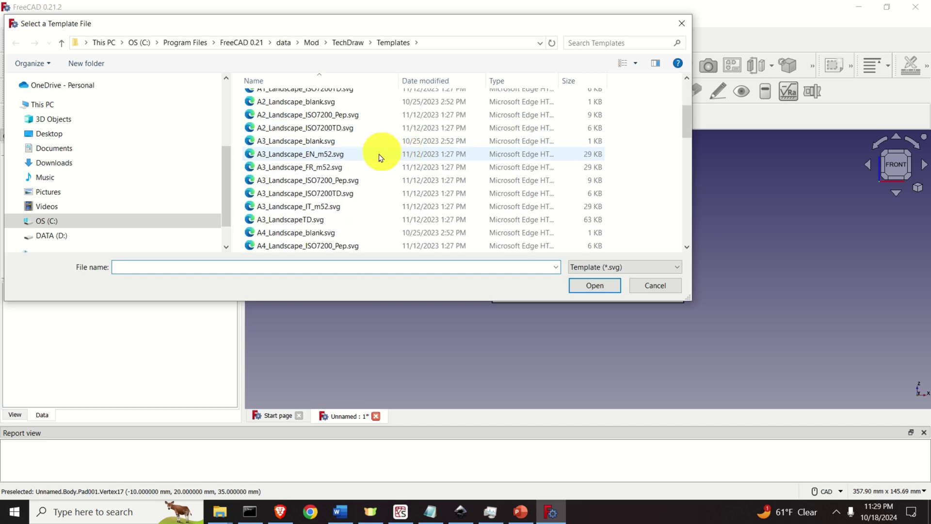
{"action": "scroll", "coordinate": [354, 165], "scroll_direction": "down", "scroll_amount": 1}
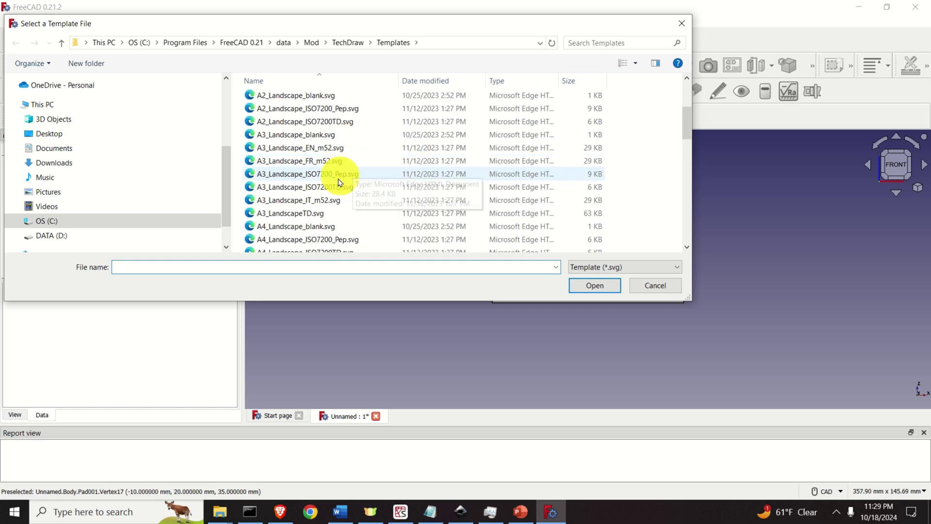
{"action": "left_click", "coordinate": [308, 174]}
{"action": "left_click", "coordinate": [593, 285]}
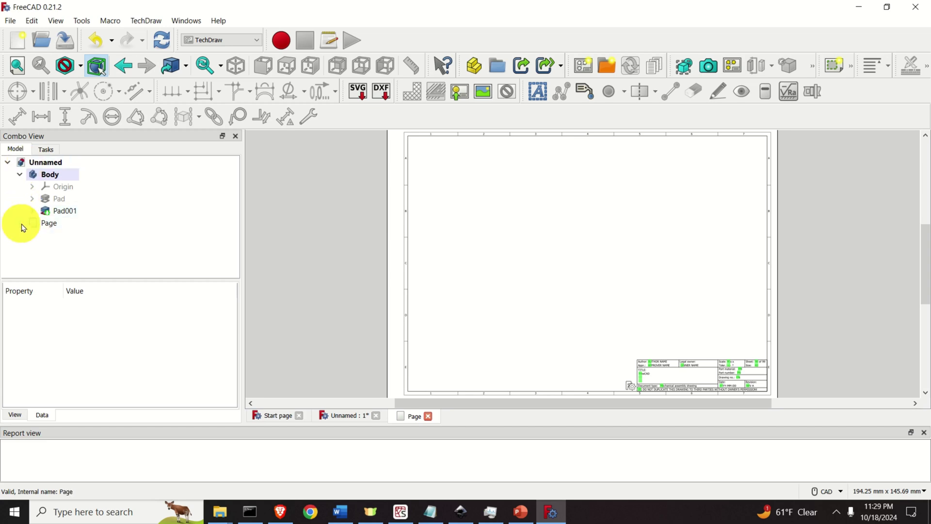
- Expand the Page to inspect its Template, then select Pad001 to return to the 3D tab
{"action": "left_click", "coordinate": [61, 235]}
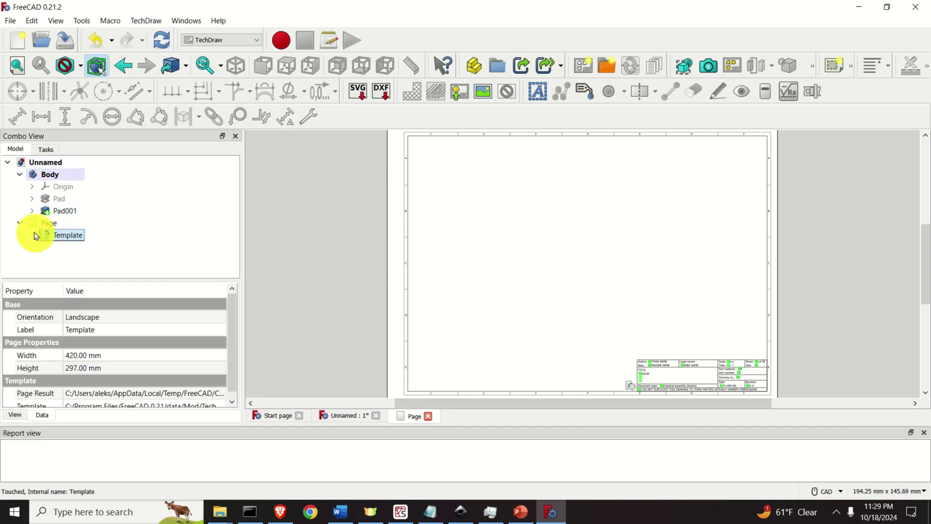
{"action": "left_click", "coordinate": [20, 223]}
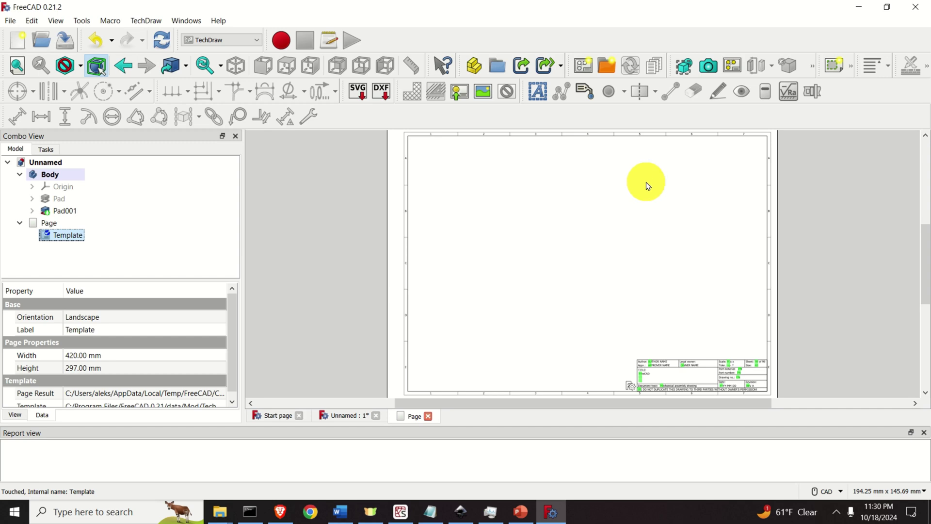
{"action": "left_click", "coordinate": [58, 214]}
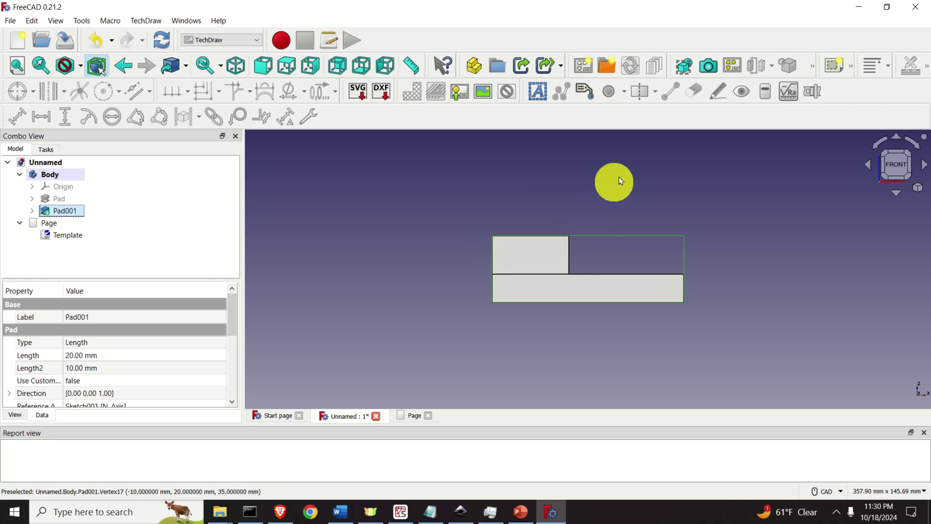
- Insert a projection group of Pad001 with Front and Top views
{"action": "left_click", "coordinate": [734, 69]}
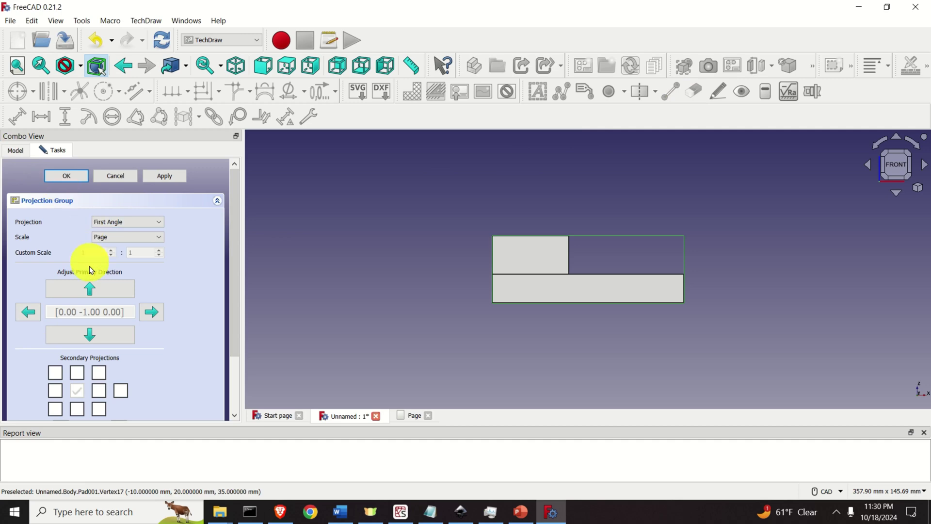
{"action": "left_click", "coordinate": [17, 152]}
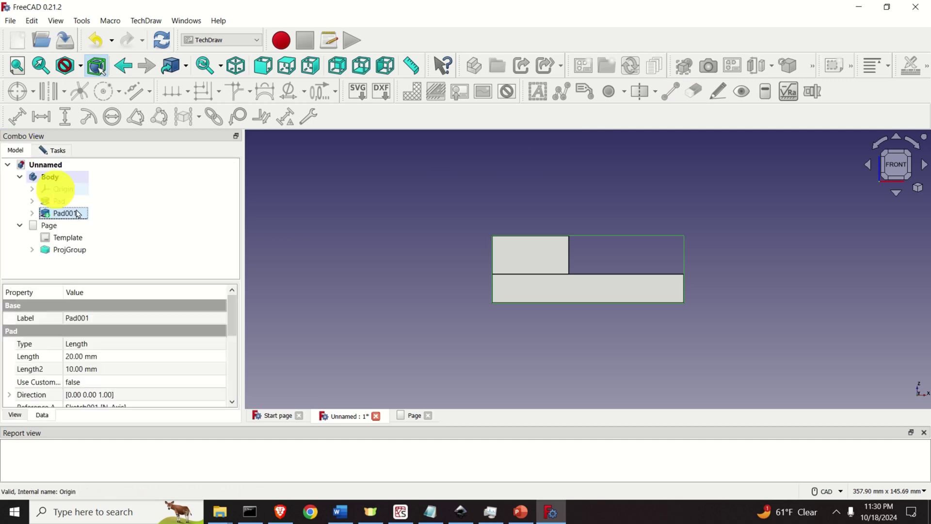
{"action": "left_click", "coordinate": [68, 249]}
{"action": "scroll", "coordinate": [624, 280], "scroll_direction": "up", "scroll_amount": 4}
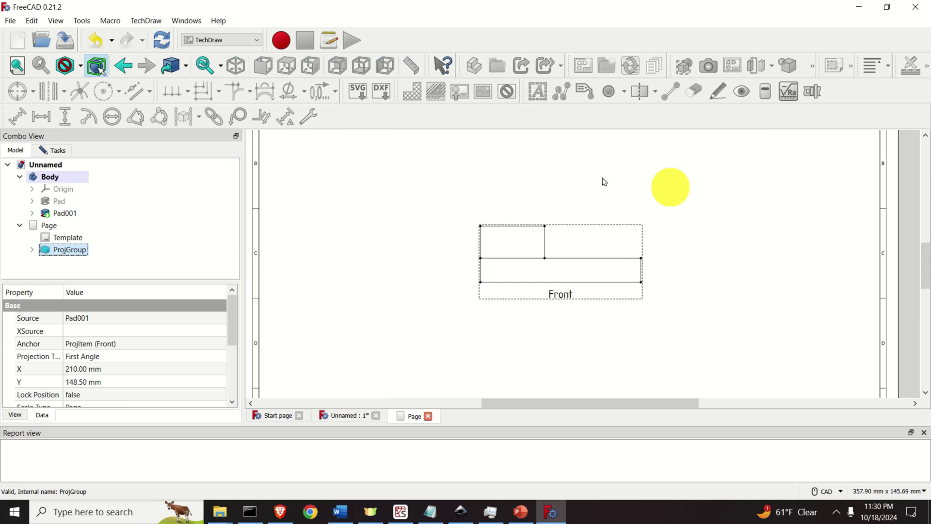
{"action": "left_click", "coordinate": [54, 150]}
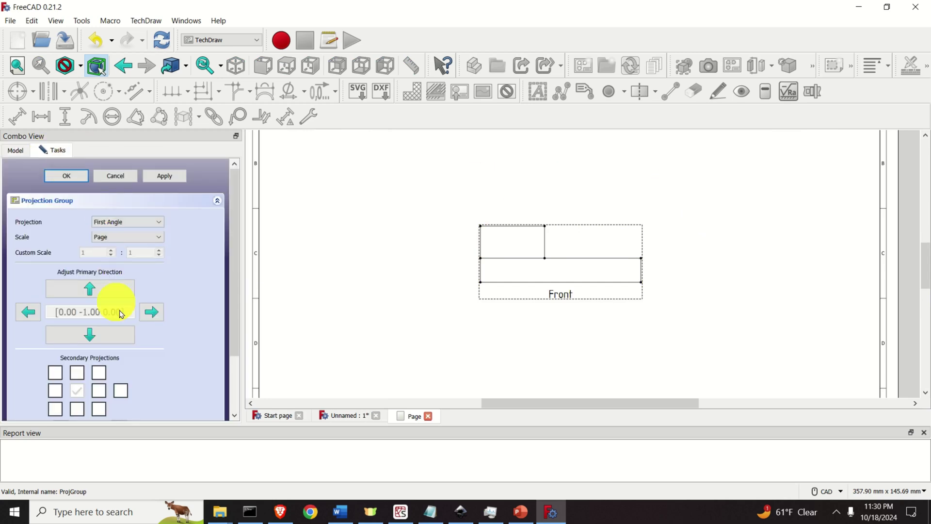
{"action": "left_click", "coordinate": [80, 412]}
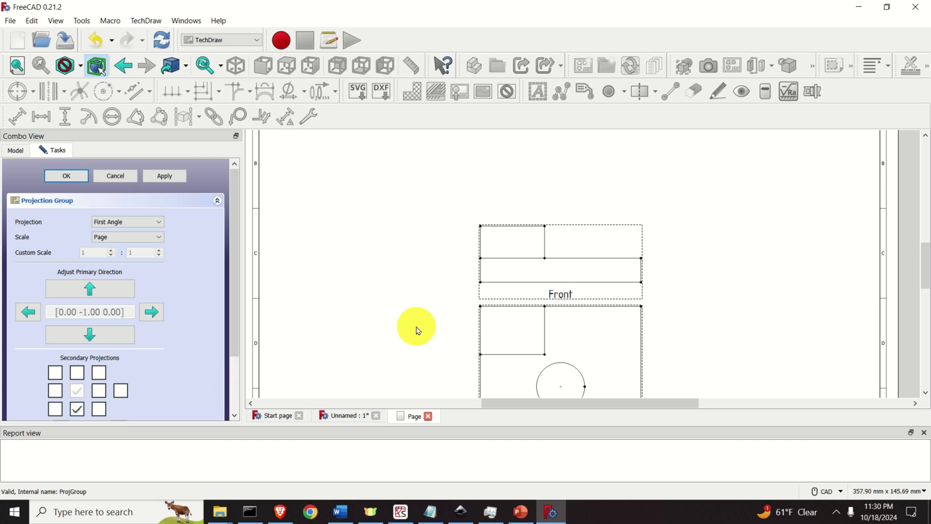
{"action": "scroll", "coordinate": [415, 328], "scroll_direction": "down", "scroll_amount": 2}
- Move the Front and Top views to the upper-left area of the A3 sheet
{"action": "middle_click_drag", "start_coordinate": [415, 328], "coordinate": [385, 239]}
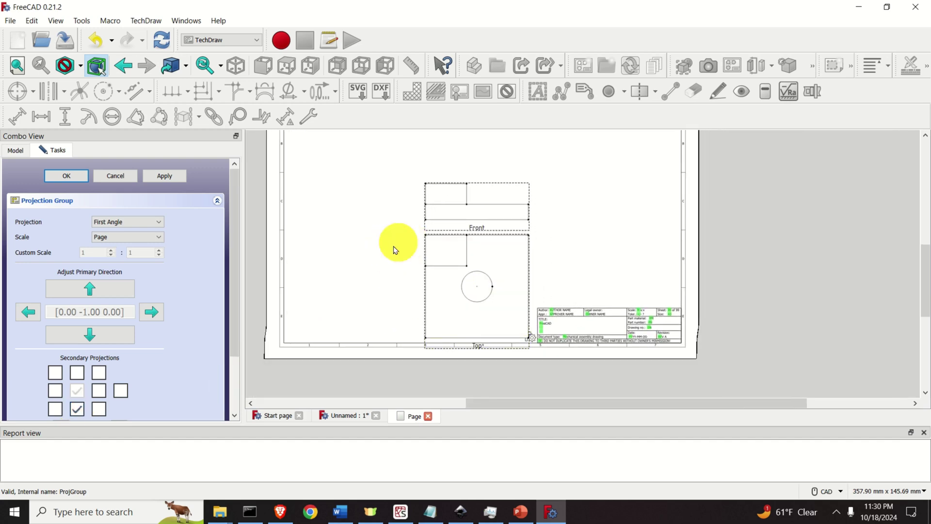
{"action": "left_click", "coordinate": [449, 221]}
{"action": "left_click", "coordinate": [484, 228]}
{"action": "left_click", "coordinate": [481, 234]}
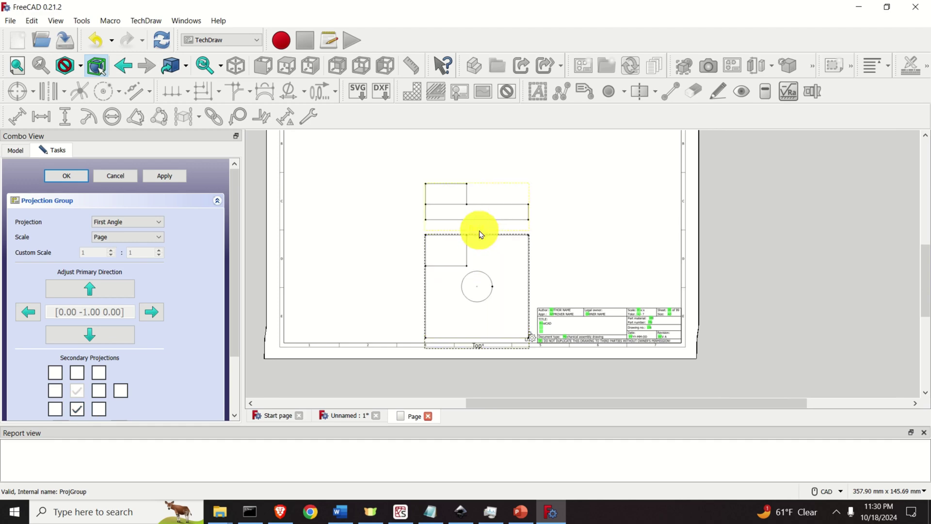
{"action": "scroll", "coordinate": [482, 233], "scroll_direction": "up", "scroll_amount": 3}
{"action": "middle_click_drag", "start_coordinate": [620, 227], "coordinate": [644, 252]}
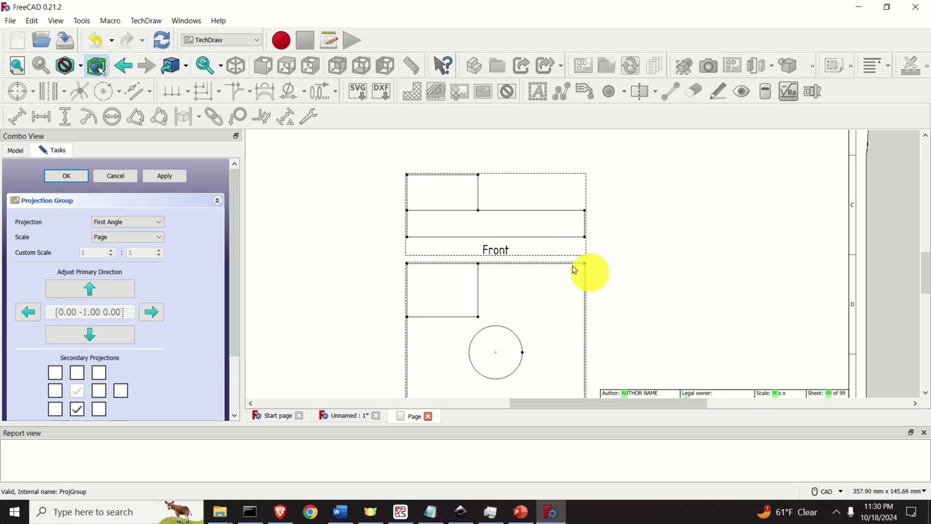
{"action": "left_click_drag", "start_coordinate": [501, 255], "coordinate": [392, 161]}
{"action": "scroll", "coordinate": [449, 199], "scroll_direction": "down", "scroll_amount": 3}
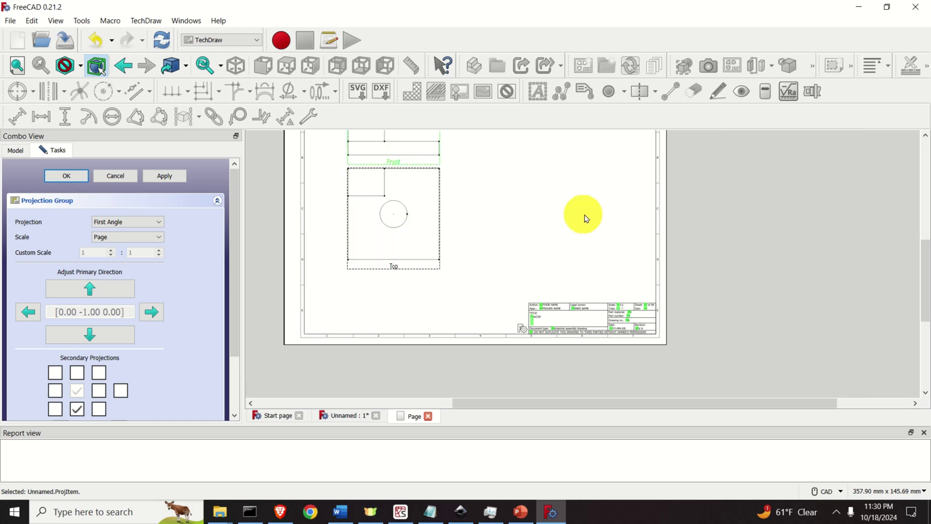
{"action": "middle_click_drag", "start_coordinate": [563, 218], "coordinate": [594, 294]}
{"action": "mouse_move", "coordinate": [434, 243]}
{"action": "left_mouse_down"}
{"action": "mouse_move", "coordinate": [418, 230]}
{"action": "mouse_move", "coordinate": [433, 234]}
{"action": "left_mouse_up"}
{"action": "left_click", "coordinate": [151, 311]}
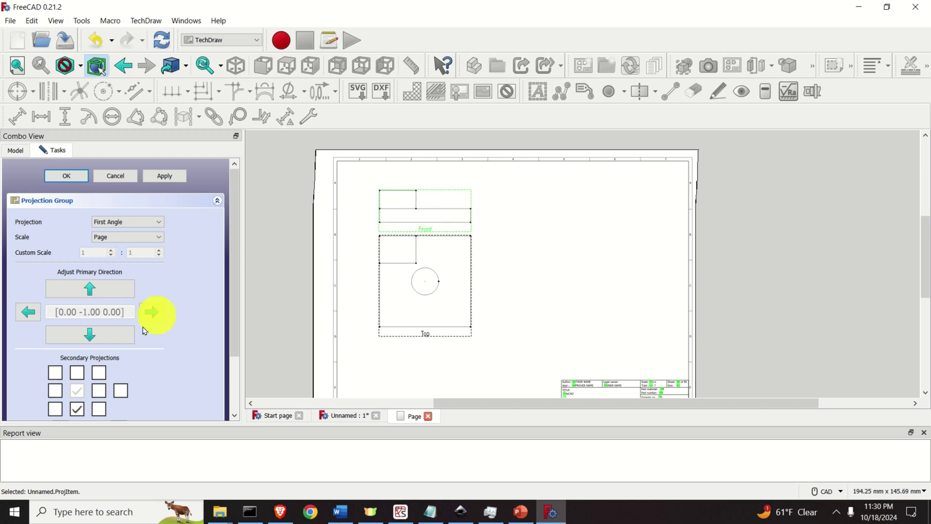
- Add a Left view and set the projection group's scale to Page
{"action": "left_click", "coordinate": [102, 394]}
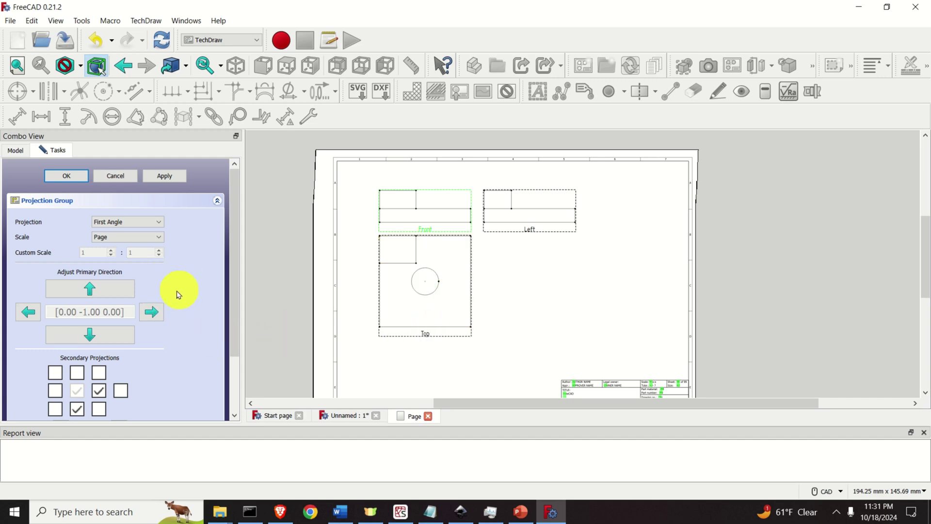
{"action": "left_click", "coordinate": [157, 238]}
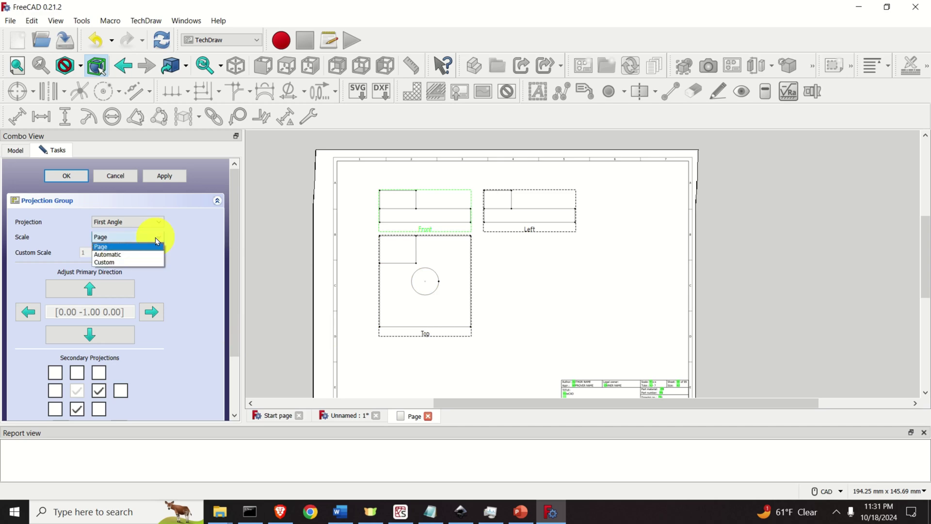
{"action": "left_click", "coordinate": [144, 262]}
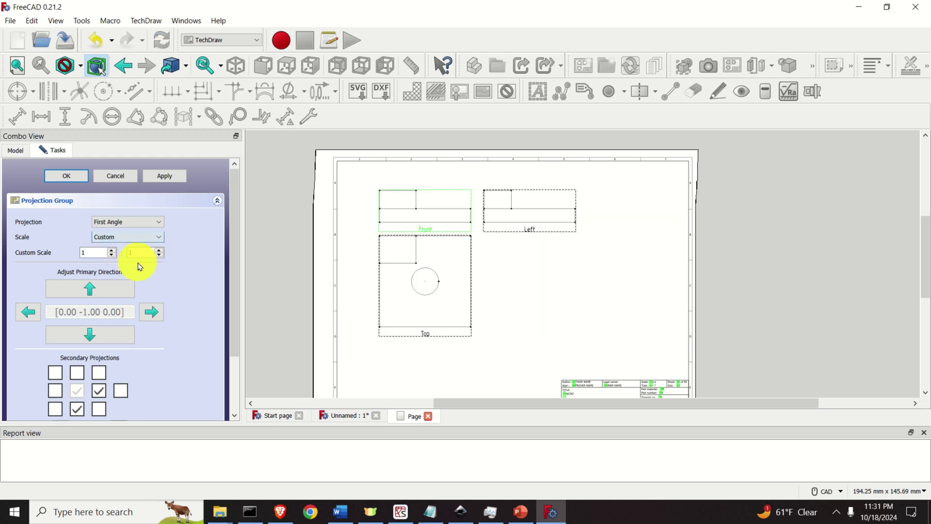
{"action": "left_click", "coordinate": [112, 250]}
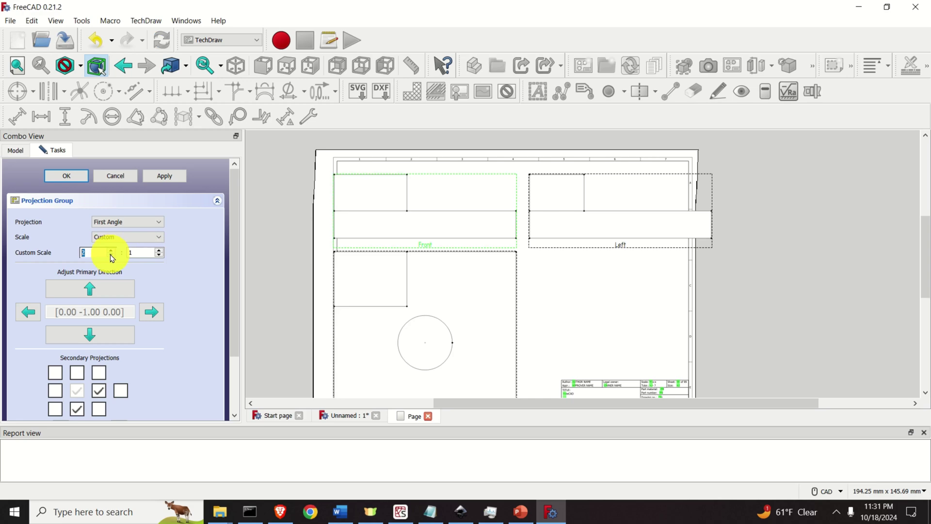
{"action": "left_click", "coordinate": [112, 257]}
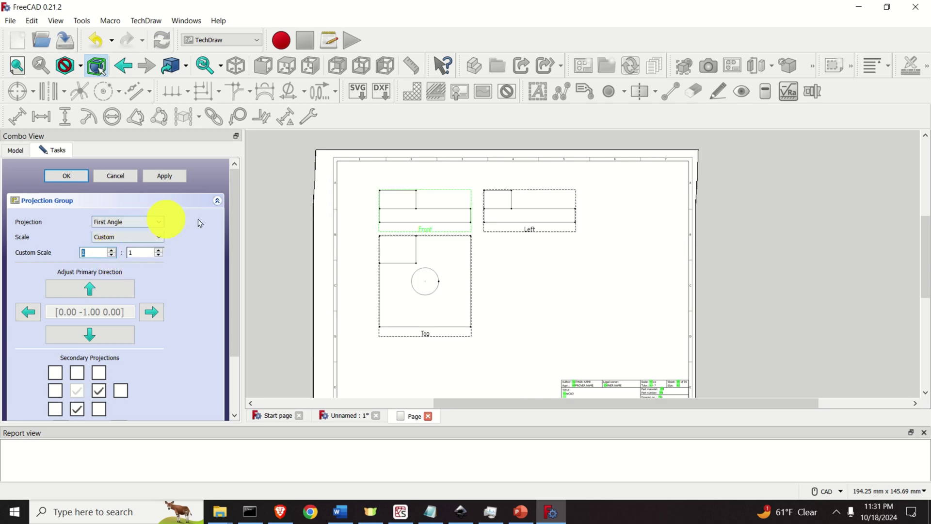
{"action": "left_click", "coordinate": [163, 242]}
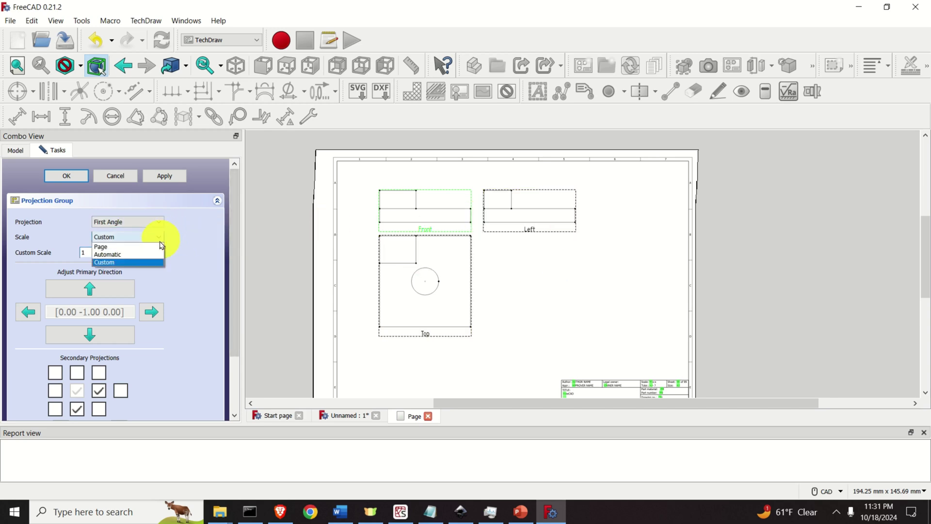
{"action": "left_click", "coordinate": [148, 245]}
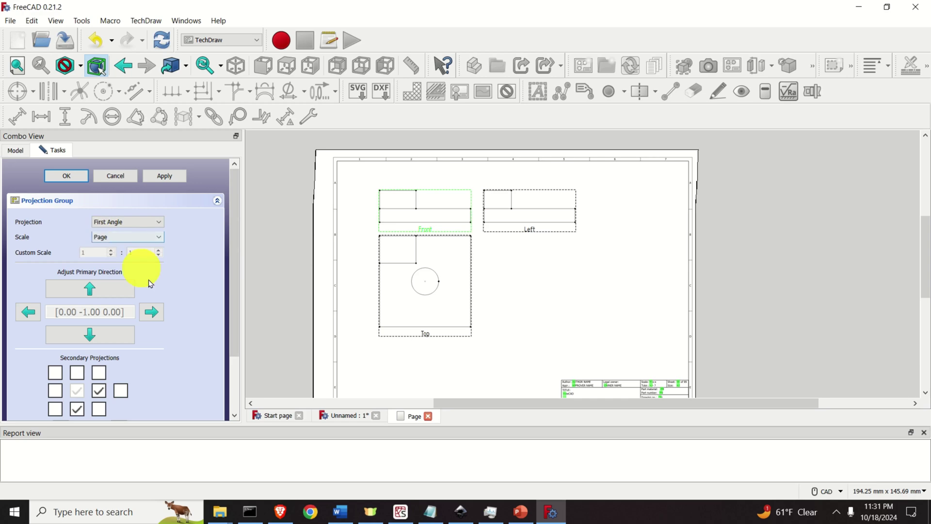
- Set X and Y spacing to 30 mm, apply, and confirm the projection group settings
{"action": "scroll", "coordinate": [160, 286], "scroll_direction": "down", "scroll_amount": 5}
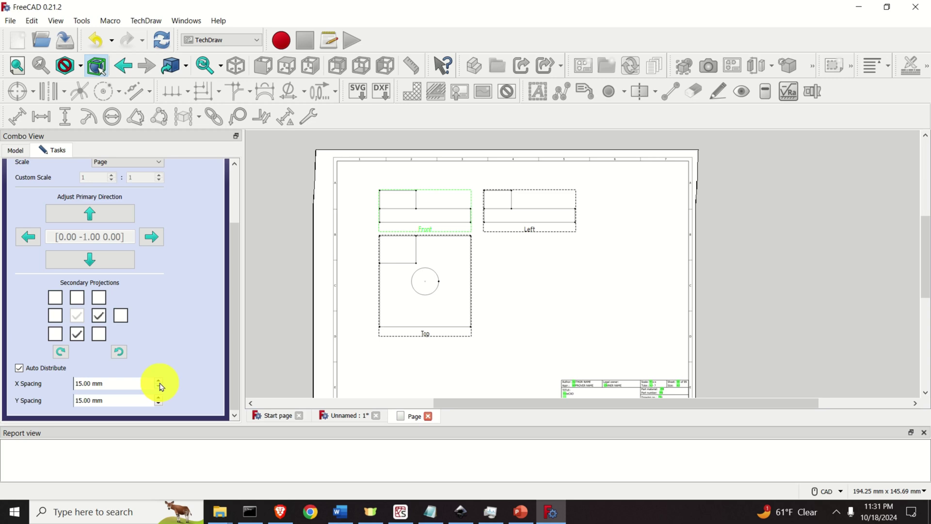
{"action": "left_click", "coordinate": [159, 381]}
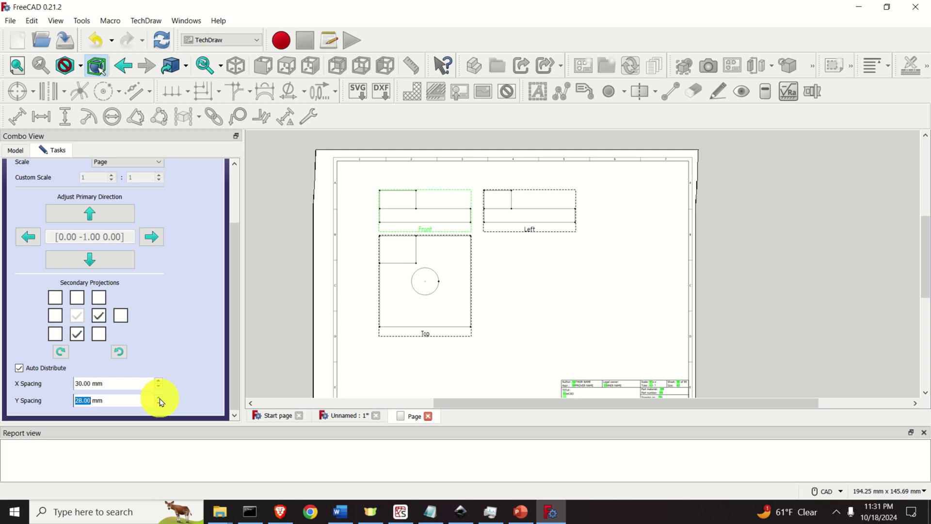
{"action": "left_click", "coordinate": [548, 341]}
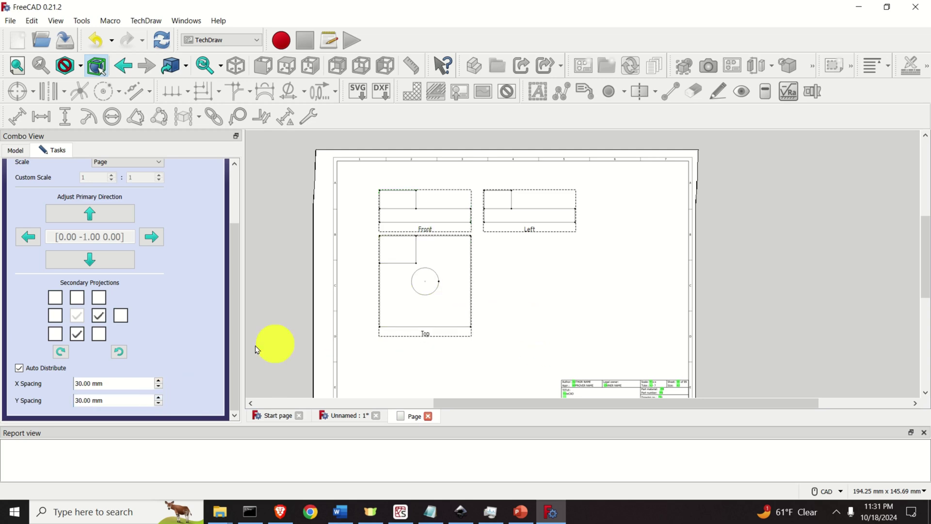
{"action": "scroll", "coordinate": [184, 292], "scroll_direction": "up", "scroll_amount": 3}
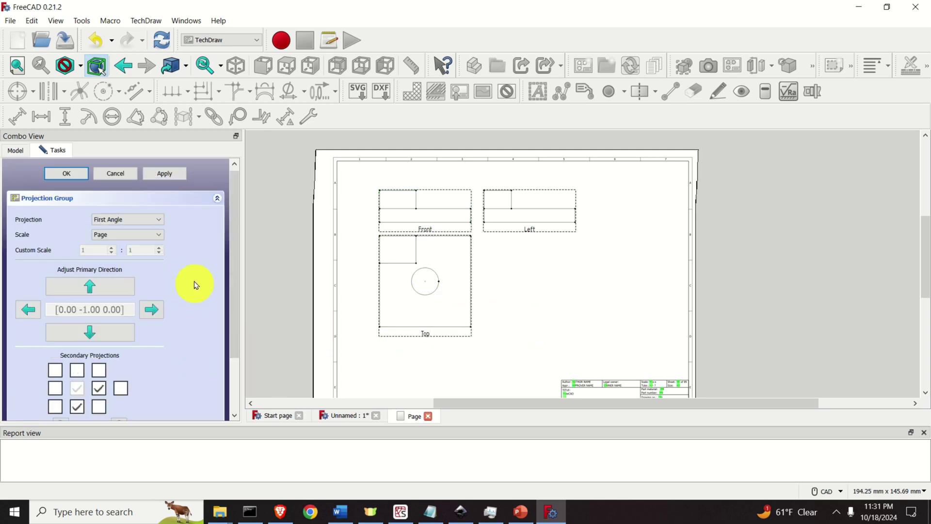
{"action": "left_click", "coordinate": [172, 173]}
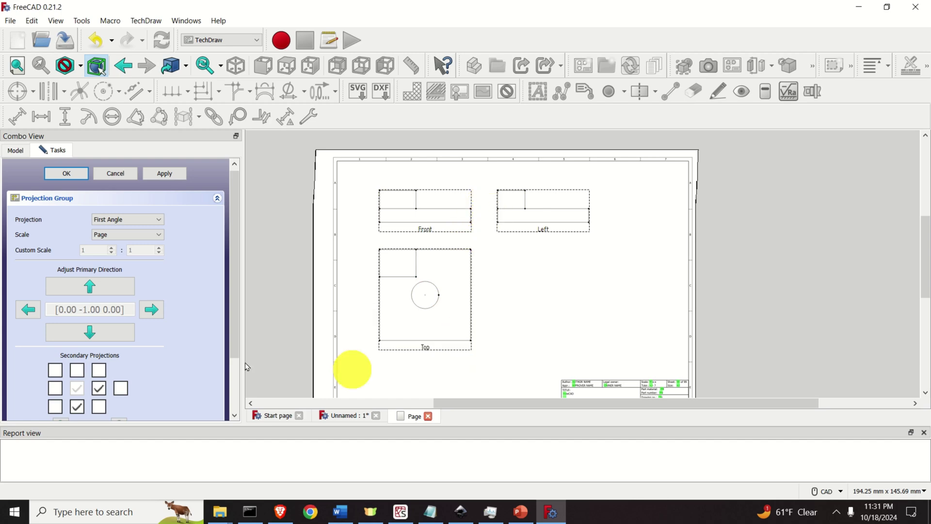
{"action": "scroll", "coordinate": [126, 357], "scroll_direction": "down", "scroll_amount": 2}
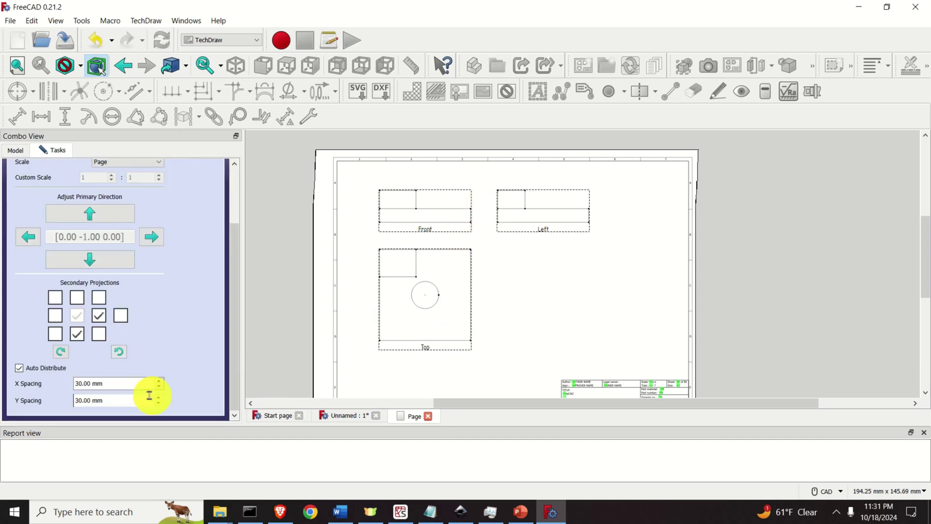
{"action": "scroll", "coordinate": [157, 380], "scroll_direction": "up", "scroll_amount": 3}
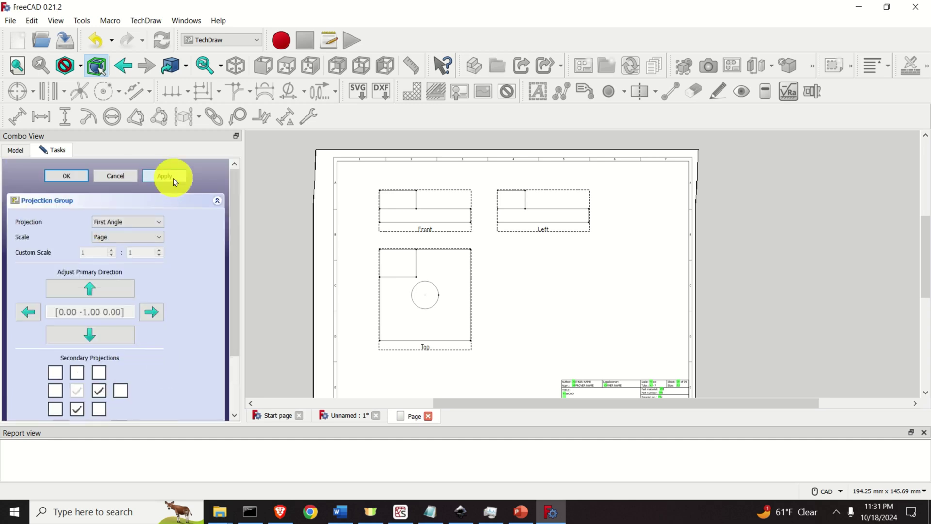
{"action": "left_click", "coordinate": [68, 176]}
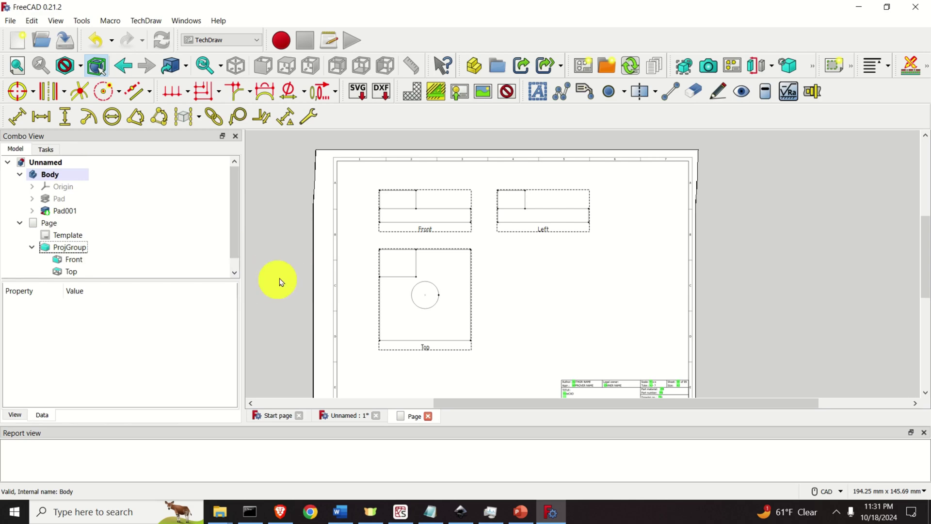
- Zoom the drawing page in and back out to inspect the Front, Top and Left views
{"action": "scroll", "coordinate": [436, 291], "scroll_direction": "up", "scroll_amount": 5}
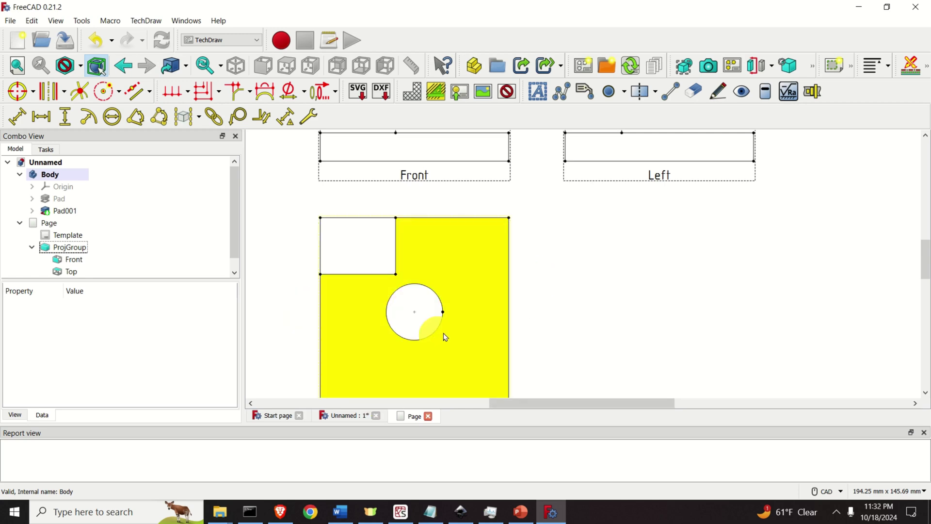
{"action": "scroll", "coordinate": [446, 304], "scroll_direction": "down", "scroll_amount": 2}
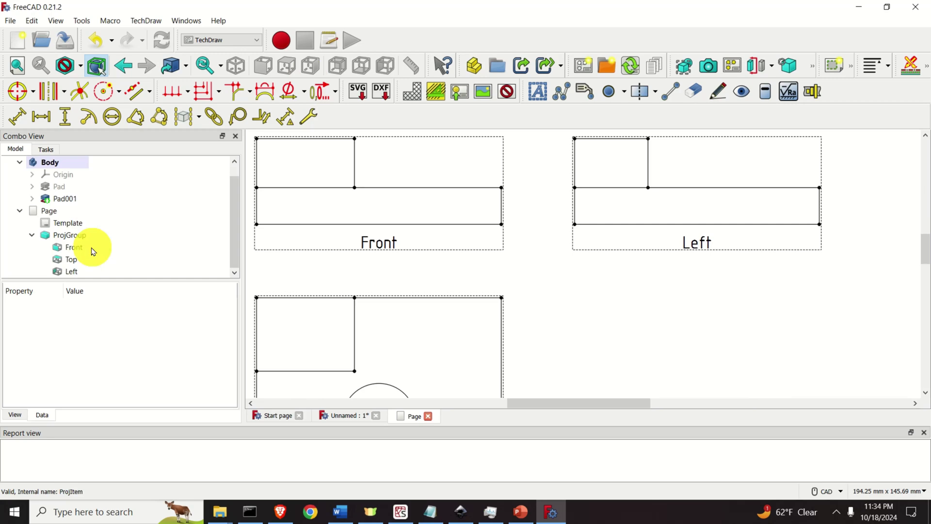
- Set Hard Hidden to true on the Front view and recompute
{"action": "left_click", "coordinate": [80, 250]}
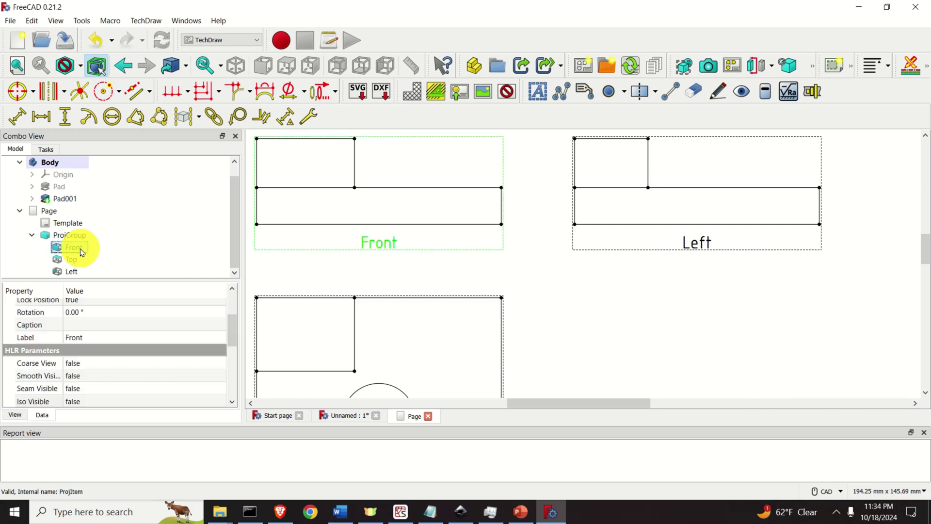
{"action": "left_click", "coordinate": [232, 402]}
{"action": "left_click", "coordinate": [232, 401]}
{"action": "left_click", "coordinate": [173, 391]}
{"action": "left_click", "coordinate": [170, 390]}
{"action": "left_click", "coordinate": [161, 408]}
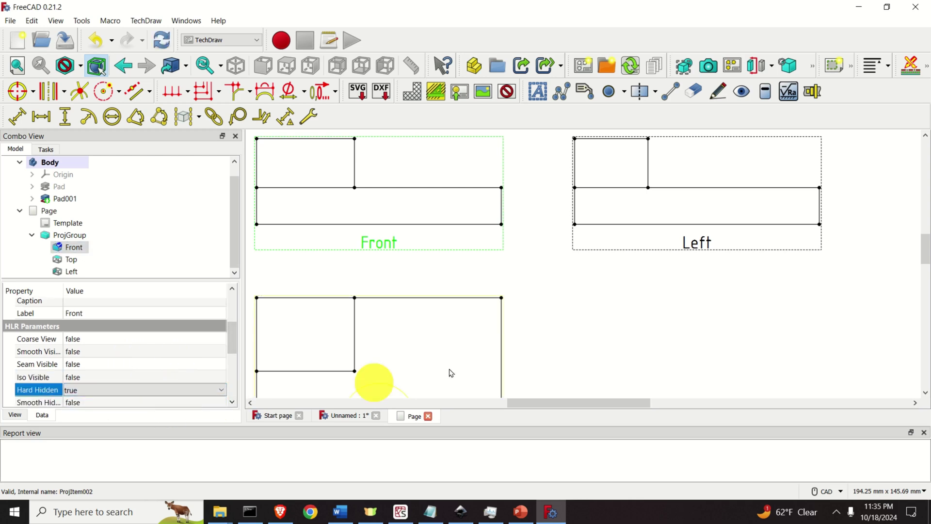
{"action": "left_click", "coordinate": [597, 328]}
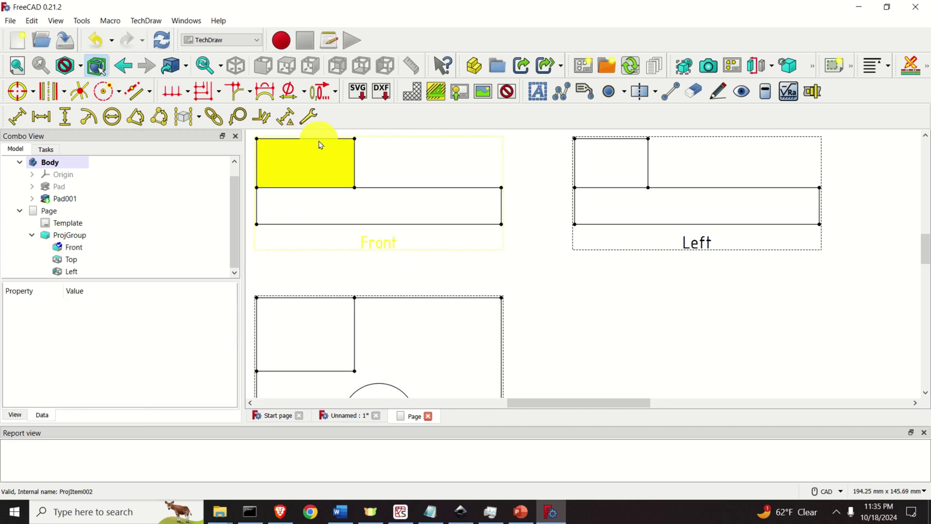
{"action": "left_click", "coordinate": [162, 39]}
{"action": "scroll", "coordinate": [395, 191], "scroll_direction": "up", "scroll_amount": 4}
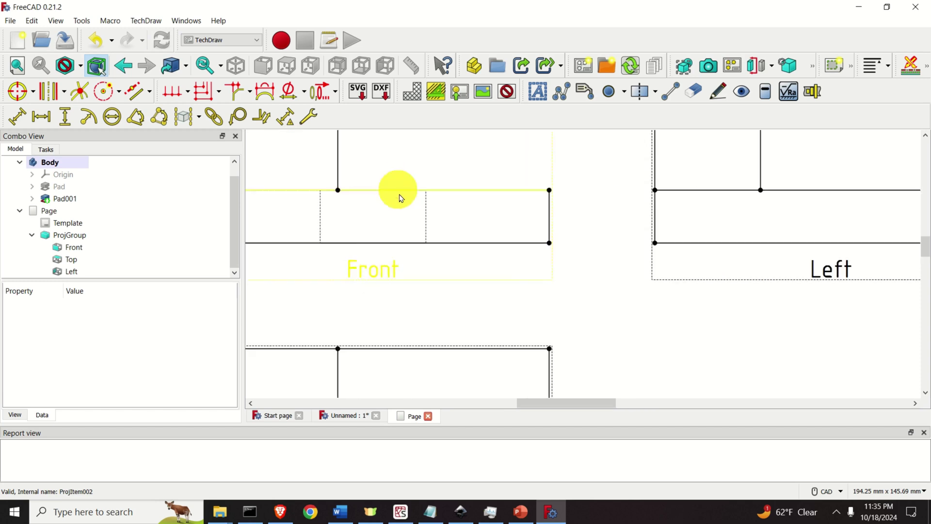
{"action": "scroll", "coordinate": [405, 217], "scroll_direction": "down", "scroll_amount": 3}
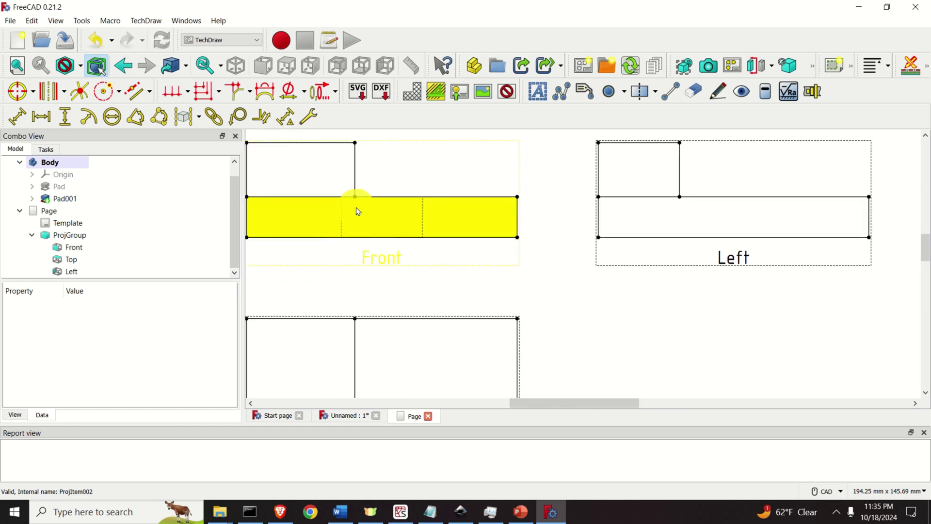
{"action": "scroll", "coordinate": [483, 261], "scroll_direction": "down", "scroll_amount": 2}
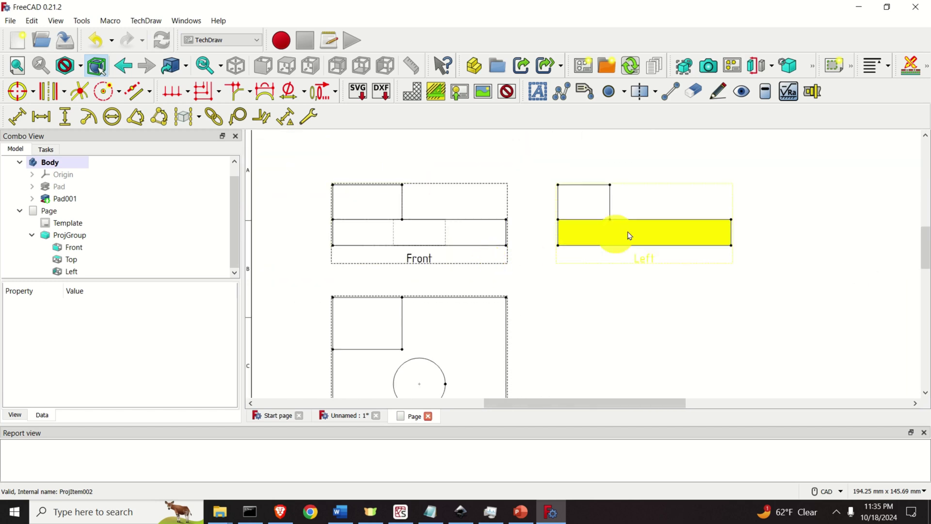
- Set Hard Hidden to true on the Left view and recompute to show dashed hidden lines
{"action": "left_click", "coordinate": [592, 231]}
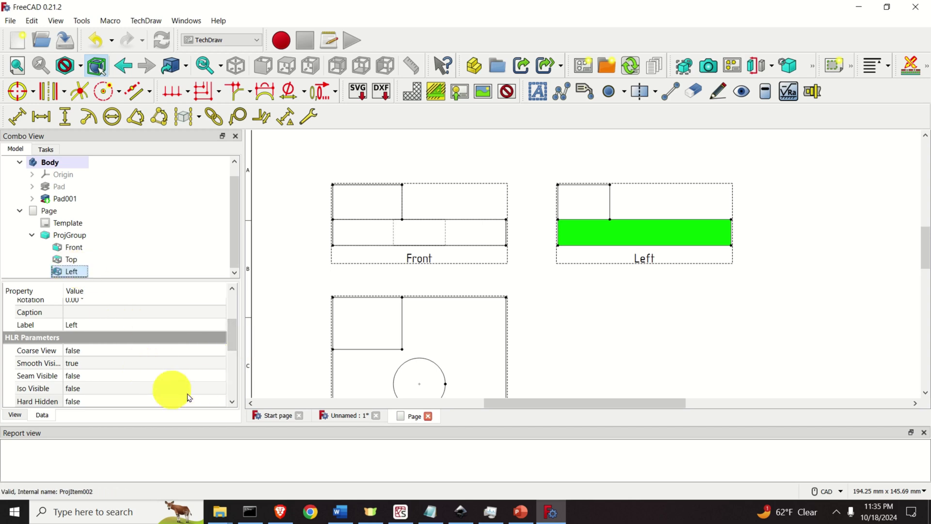
{"action": "left_click", "coordinate": [233, 402]}
{"action": "left_click", "coordinate": [233, 402]}
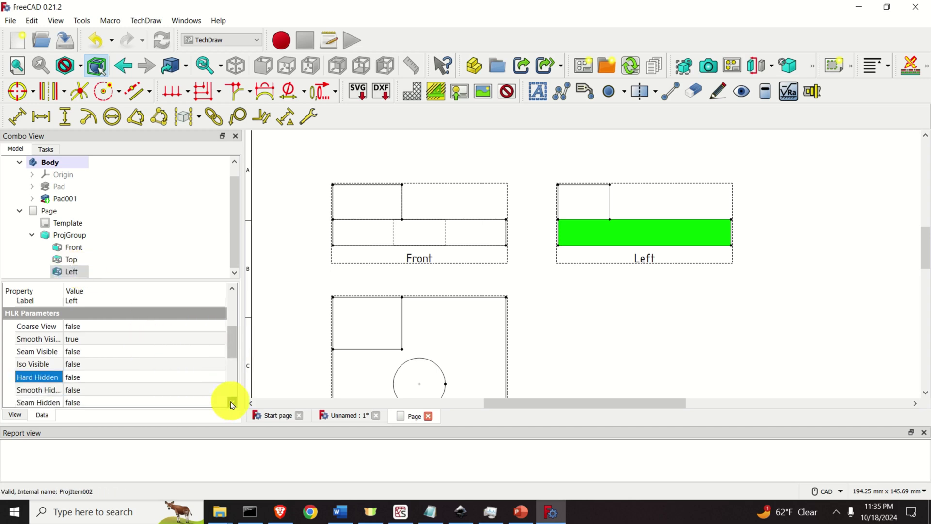
{"action": "left_click", "coordinate": [132, 378]}
{"action": "left_click", "coordinate": [135, 379]}
{"action": "left_click", "coordinate": [118, 399]}
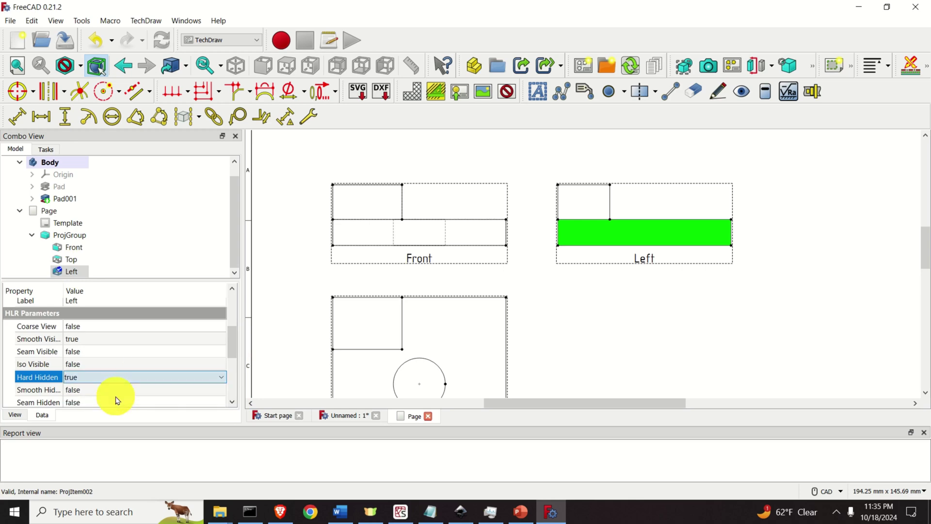
{"action": "left_click", "coordinate": [655, 380]}
{"action": "left_click", "coordinate": [161, 43]}
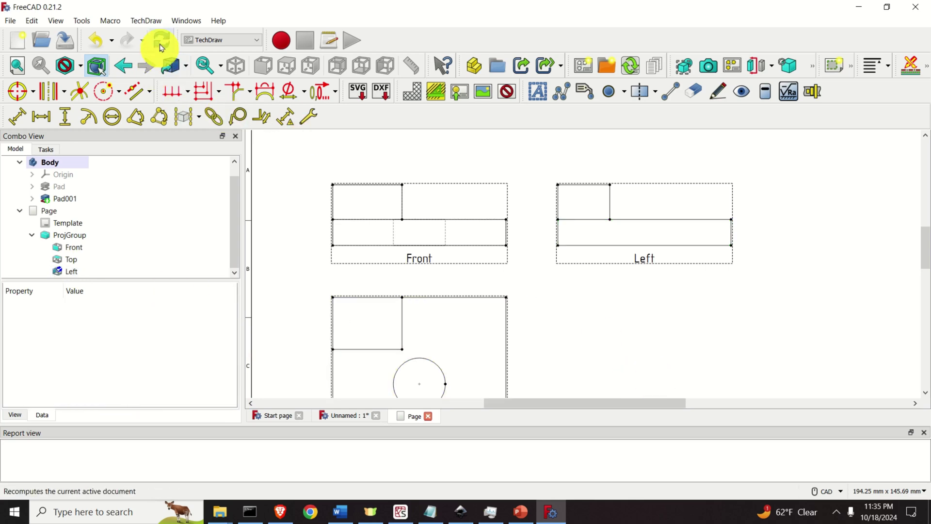
{"action": "scroll", "coordinate": [627, 212], "scroll_direction": "up", "scroll_amount": 1}
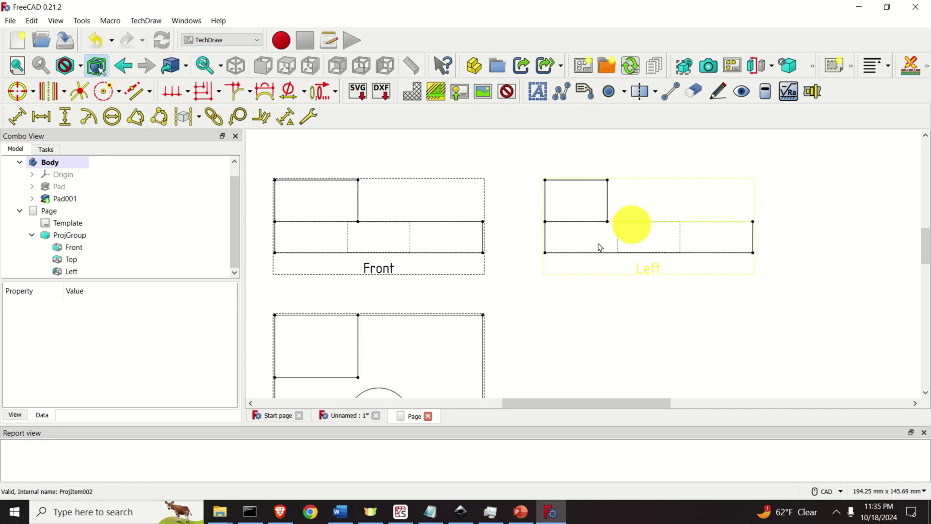
{"action": "middle_click_drag", "start_coordinate": [435, 365], "coordinate": [459, 298]}
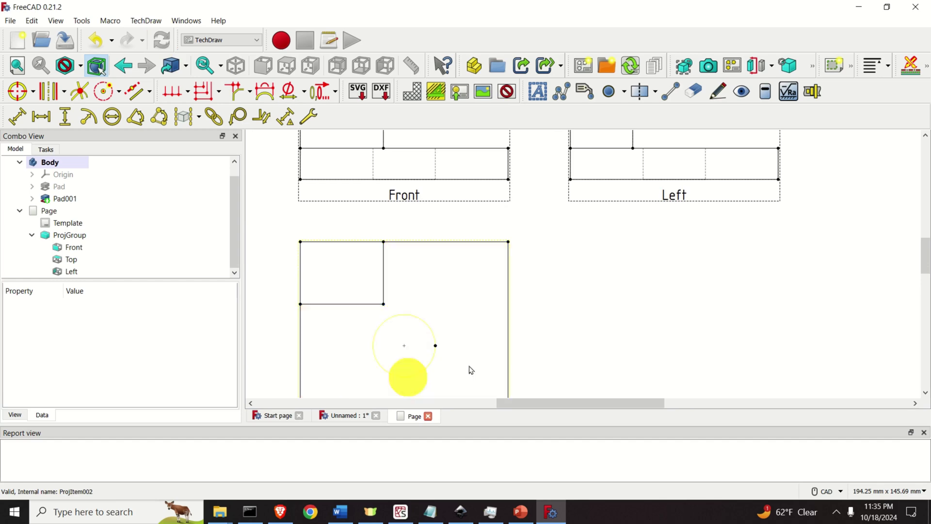
{"action": "scroll", "coordinate": [563, 256], "scroll_direction": "down", "scroll_amount": 2}
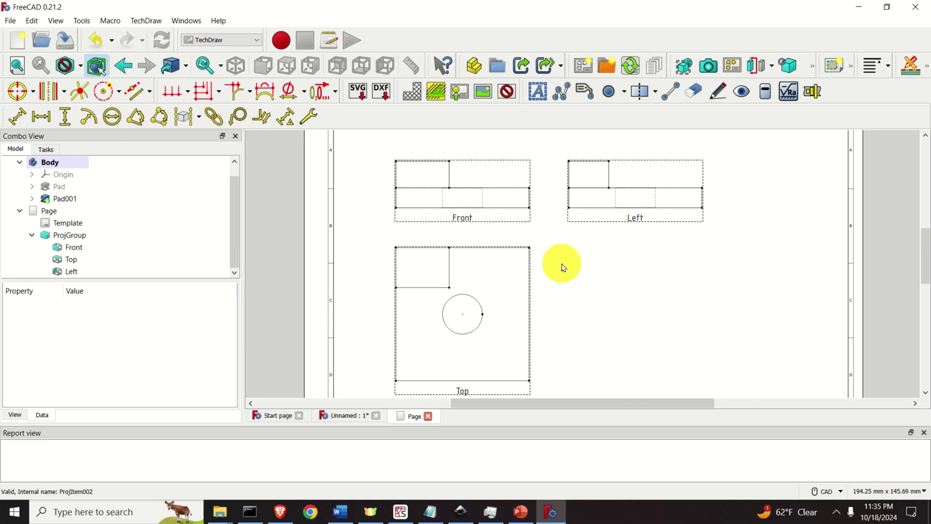
- Show Pad001 in the 3D view from the isometric home viewpoint
{"action": "left_click", "coordinate": [66, 203]}
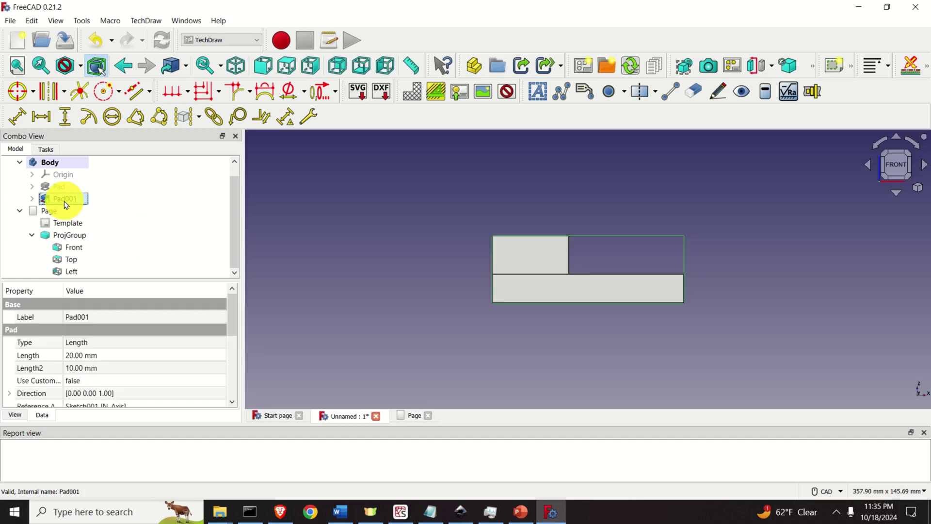
{"action": "left_click", "coordinate": [56, 20]}
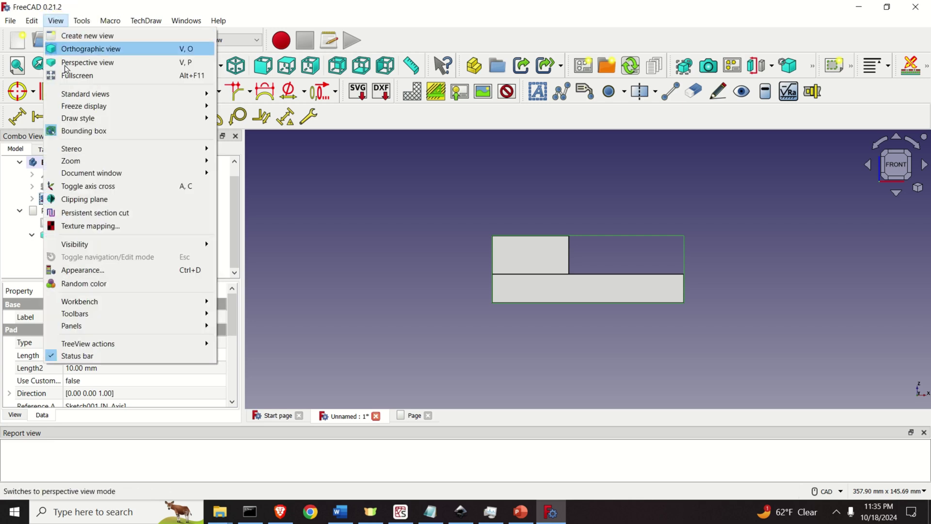
{"action": "mouse_move", "coordinate": [85, 94]}
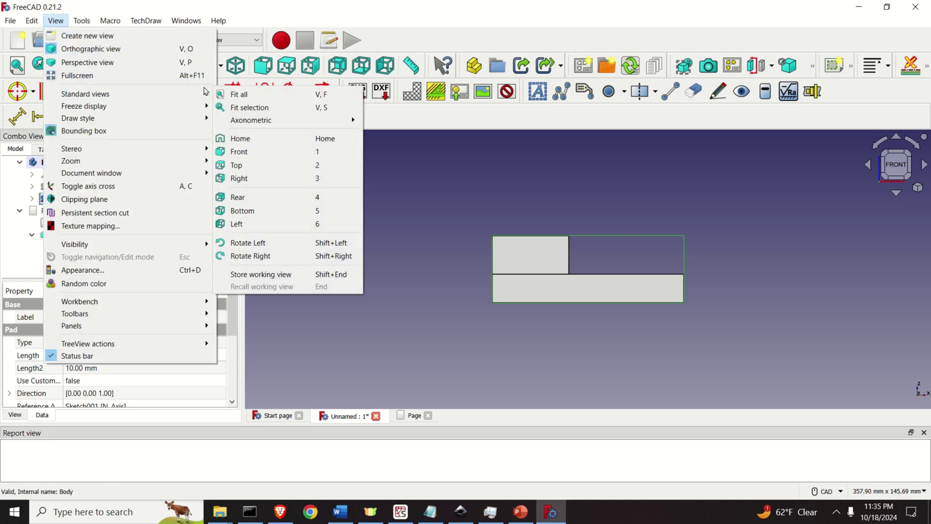
{"action": "left_click", "coordinate": [258, 137]}
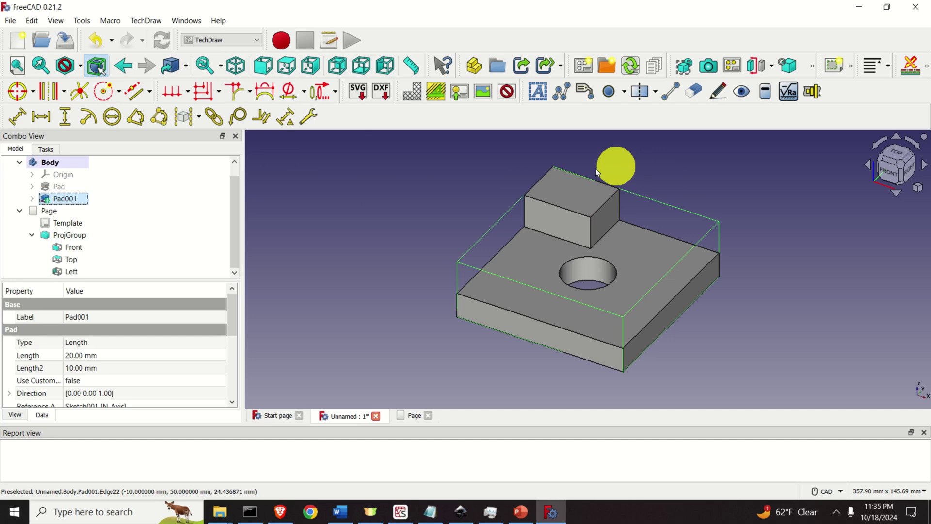
{"action": "left_click", "coordinate": [691, 71]}
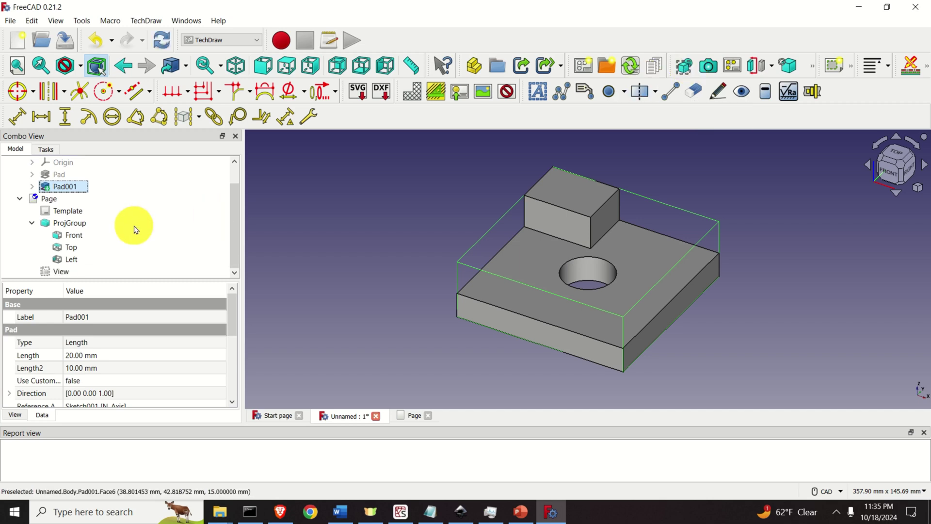
- Open the drawing page and move the isometric view to the right of the Top view
{"action": "double_click", "coordinate": [57, 213]}
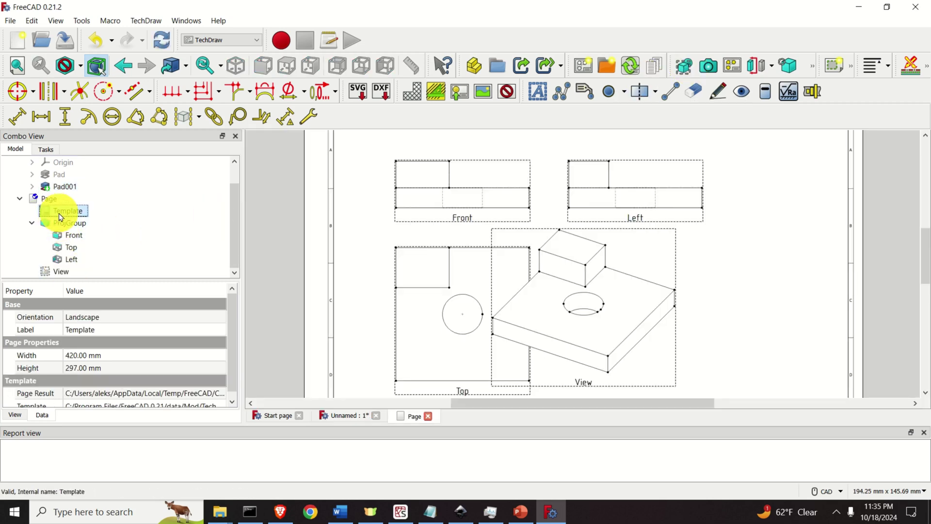
{"action": "left_click", "coordinate": [594, 315]}
{"action": "left_click_drag", "start_coordinate": [591, 385], "coordinate": [692, 399]}
{"action": "scroll", "coordinate": [758, 328], "scroll_direction": "down", "scroll_amount": 3}
{"action": "left_click", "coordinate": [795, 307]}
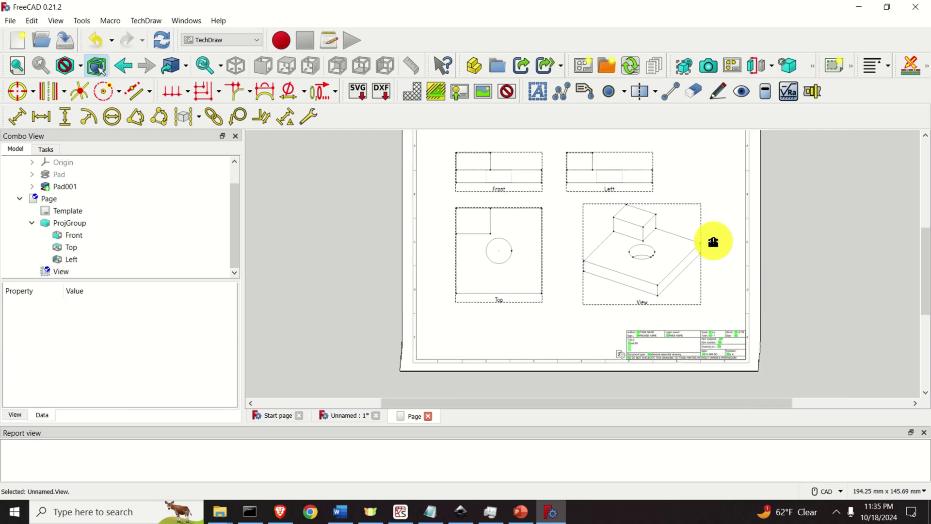
{"action": "scroll", "coordinate": [644, 285], "scroll_direction": "up", "scroll_amount": 5}
{"action": "left_click_drag", "start_coordinate": [626, 328], "coordinate": [621, 333]}
{"action": "scroll", "coordinate": [662, 306], "scroll_direction": "down", "scroll_amount": 2}
{"action": "left_click", "coordinate": [721, 295]}
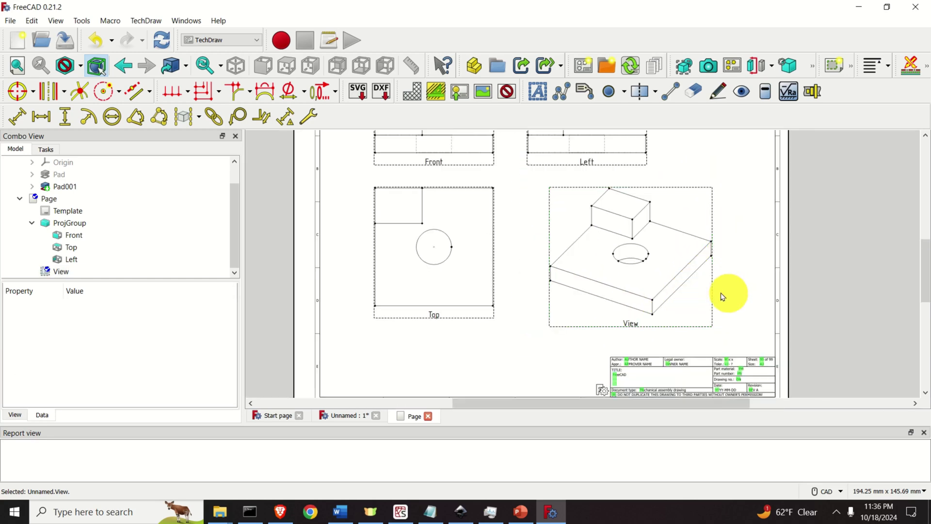
{"action": "scroll", "coordinate": [707, 289], "scroll_direction": "up", "scroll_amount": 2}
{"action": "scroll", "coordinate": [707, 291], "scroll_direction": "down", "scroll_amount": 3}
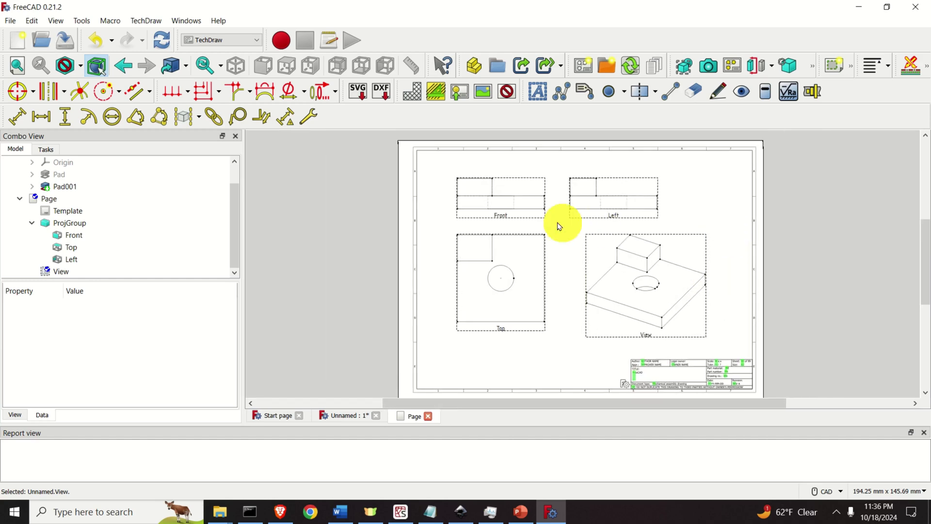
{"action": "scroll", "coordinate": [494, 229], "scroll_direction": "up", "scroll_amount": 4}
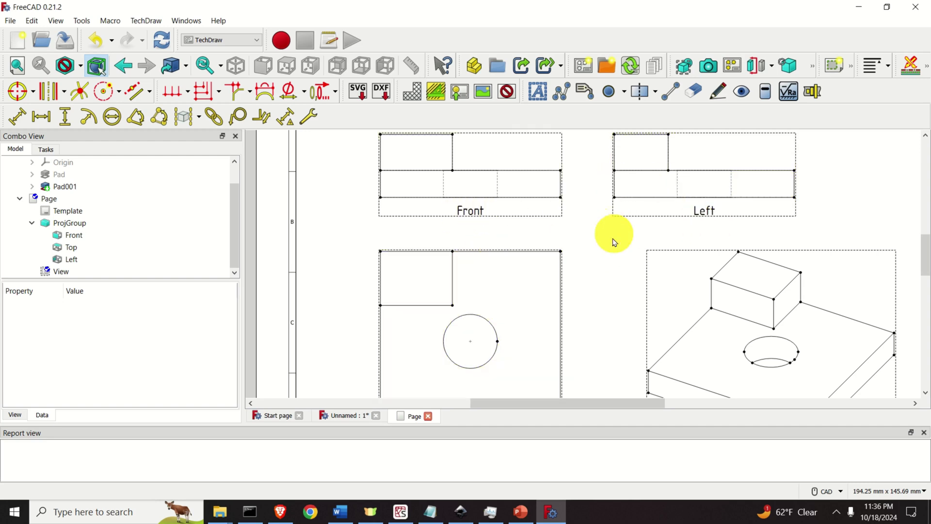
{"action": "scroll", "coordinate": [611, 239], "scroll_direction": "down", "scroll_amount": 3}
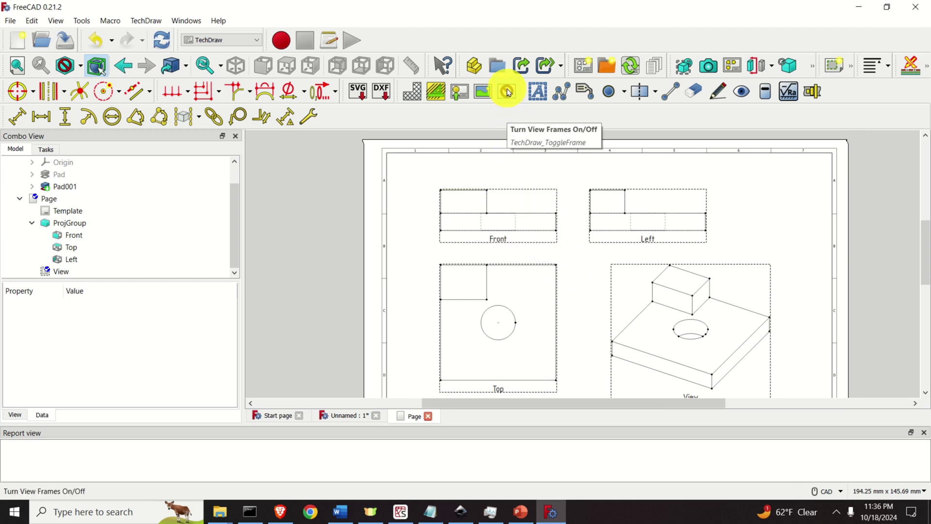
{"action": "left_click", "coordinate": [509, 96]}
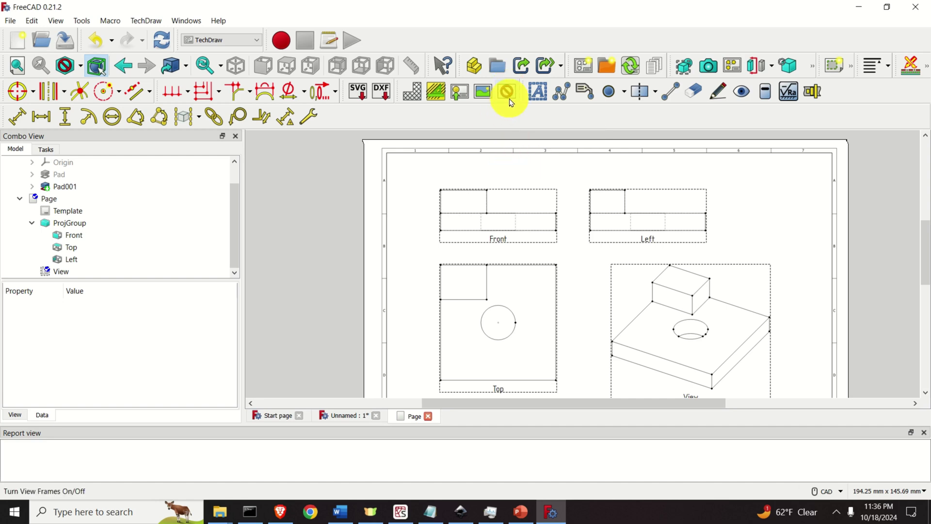
{"action": "left_click", "coordinate": [511, 98]}
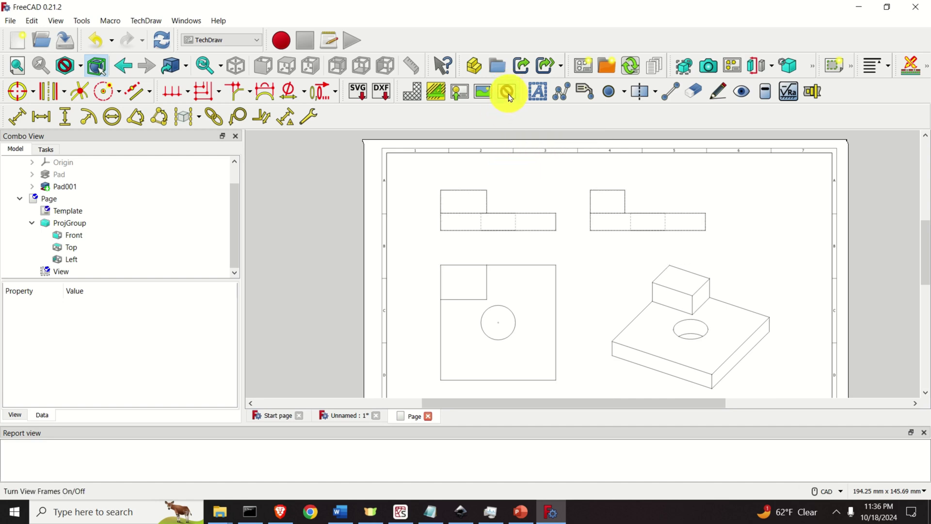
{"action": "left_click", "coordinate": [509, 99]}
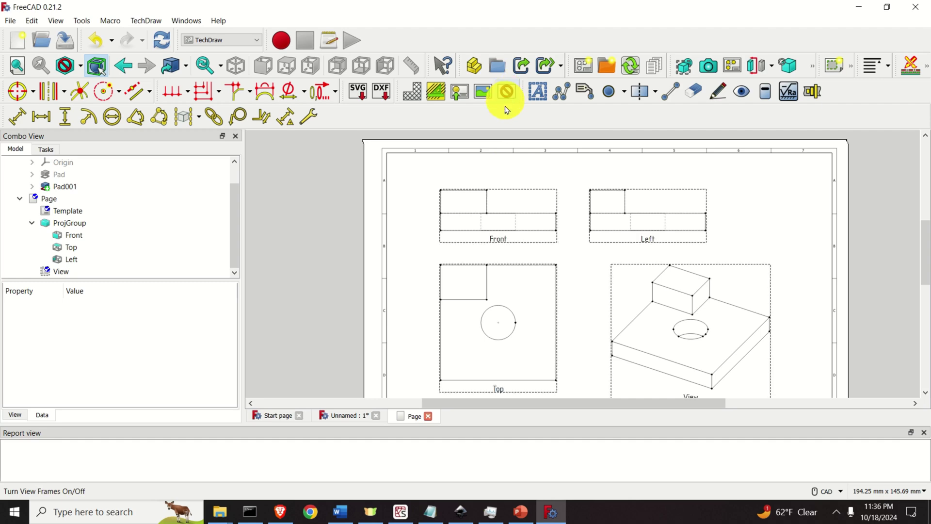
{"action": "scroll", "coordinate": [492, 206], "scroll_direction": "up", "scroll_amount": 5}
{"action": "scroll", "coordinate": [493, 203], "scroll_direction": "down", "scroll_amount": 4}
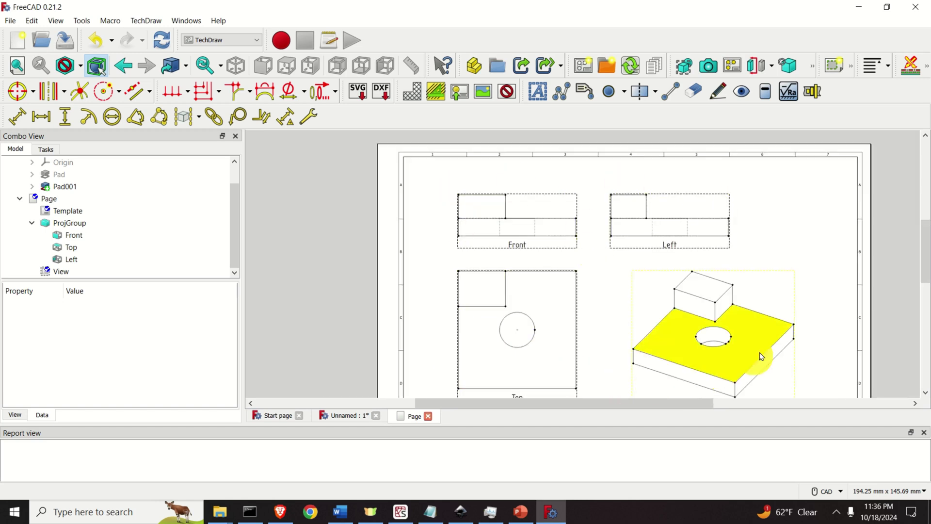
{"action": "mouse_move", "coordinate": [790, 216]}
{"action": "middle_mouse_down"}
{"action": "mouse_move", "coordinate": [740, 187]}
{"action": "mouse_move", "coordinate": [714, 207]}
{"action": "middle_mouse_up"}
{"action": "scroll", "coordinate": [679, 187], "scroll_direction": "up", "scroll_amount": 1}
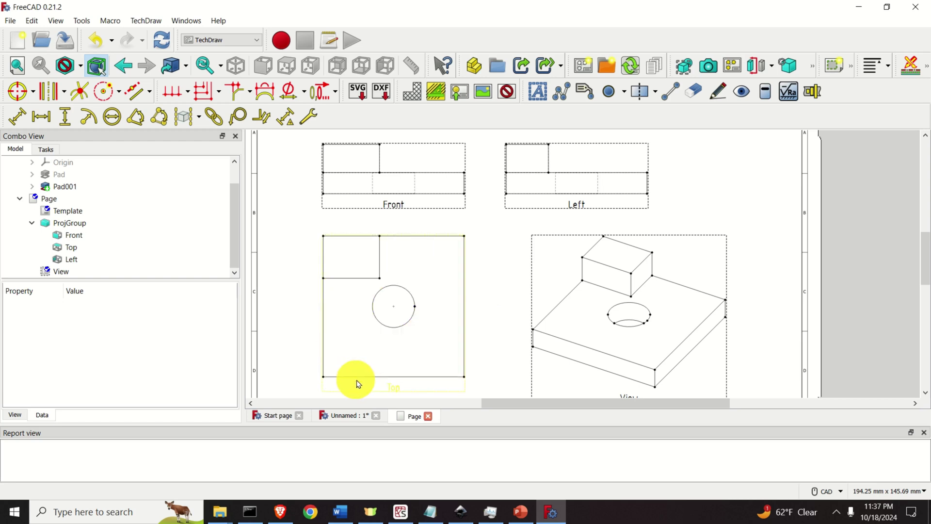
{"action": "scroll", "coordinate": [383, 385], "scroll_direction": "up", "scroll_amount": 2}
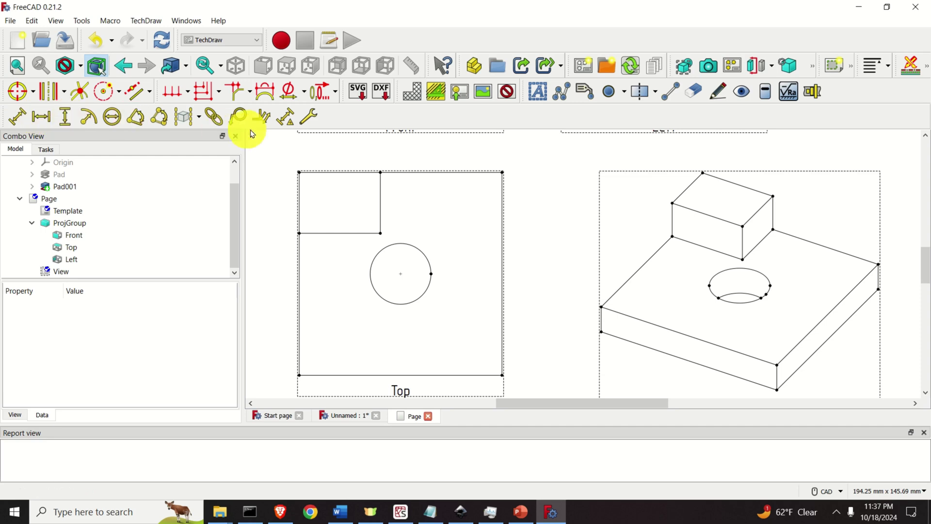
{"action": "left_click", "coordinate": [503, 250]}
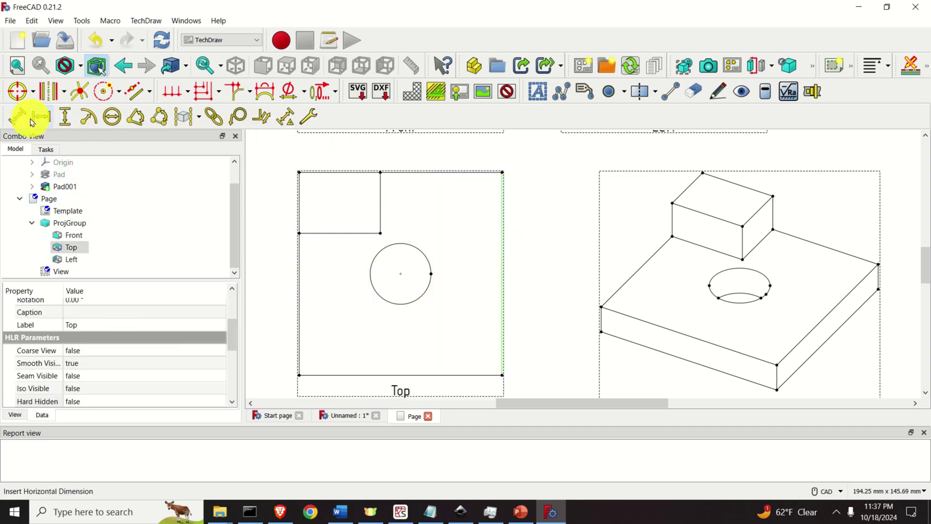
- Add a vertical 100 dimension on the Top view's right edge
{"action": "left_click", "coordinate": [65, 118]}
{"action": "left_click_drag", "start_coordinate": [499, 277], "coordinate": [536, 283]}
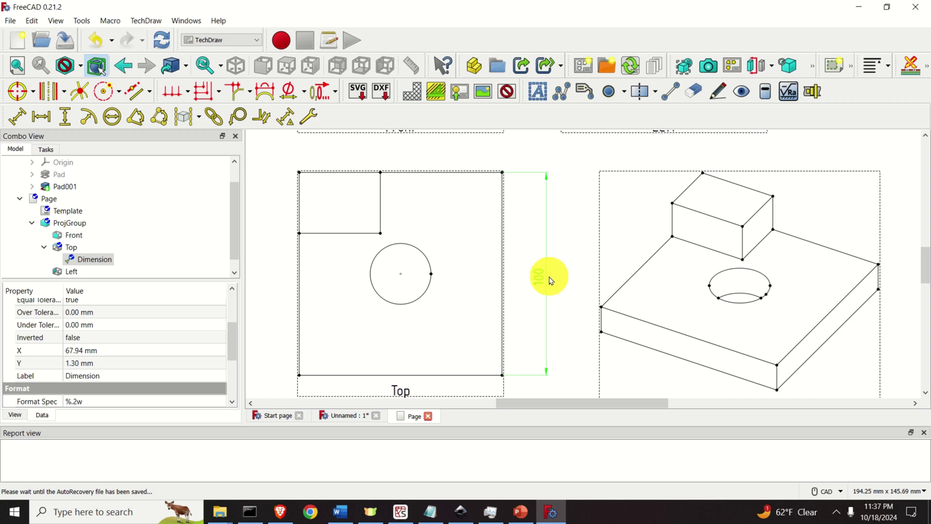
{"action": "left_click", "coordinate": [556, 307]}
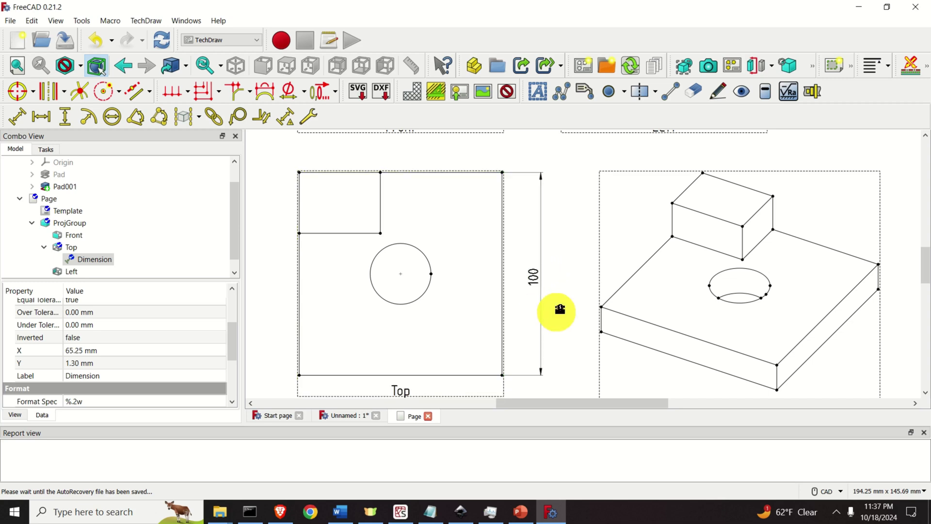
{"action": "middle_click_drag", "start_coordinate": [557, 307], "coordinate": [592, 245]}
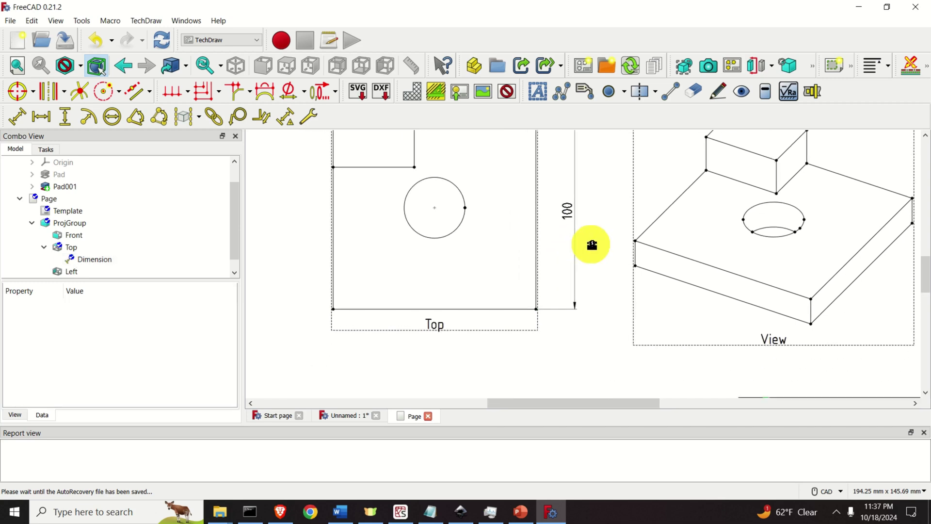
- Add a horizontal 100 dimension below the Top view, then select its bottom-right corner and hole centre
{"action": "left_click", "coordinate": [492, 307]}
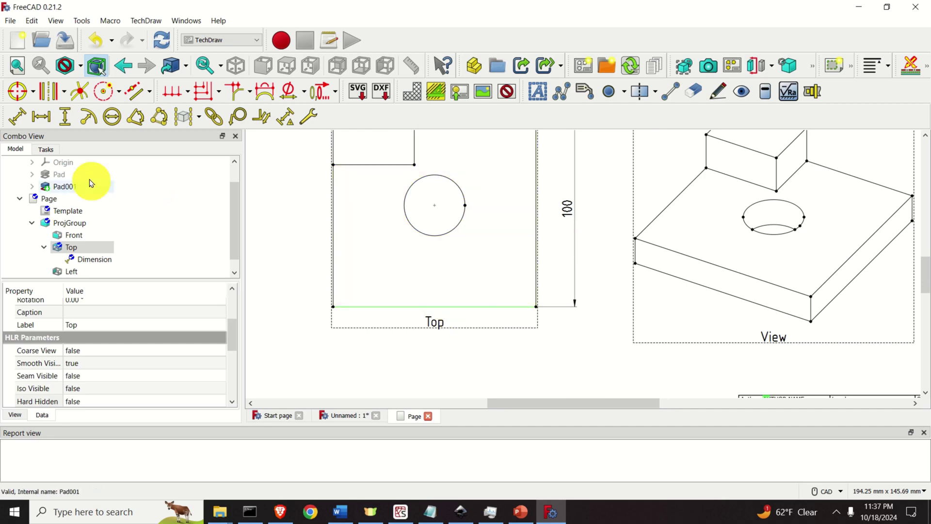
{"action": "left_click", "coordinate": [42, 118]}
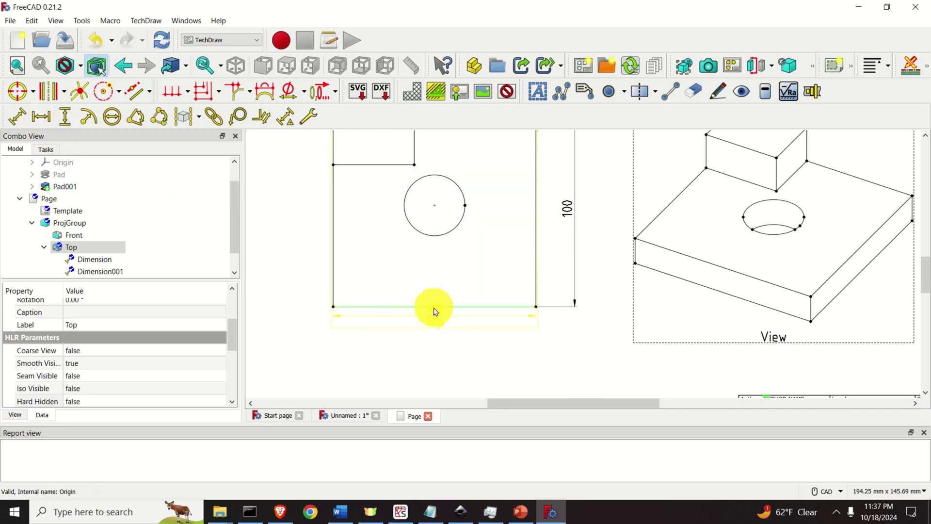
{"action": "left_click_drag", "start_coordinate": [435, 309], "coordinate": [439, 350]}
{"action": "left_click", "coordinate": [541, 347]}
{"action": "left_click", "coordinate": [572, 328]}
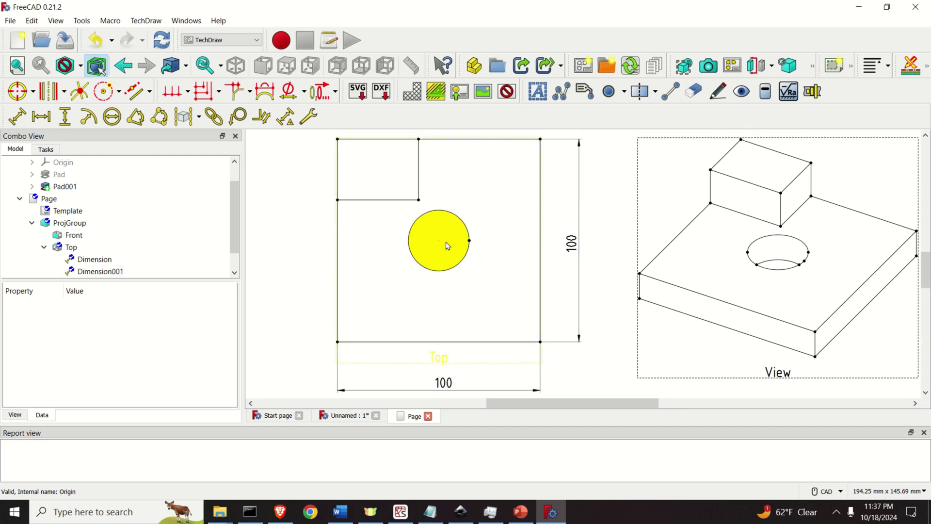
{"action": "scroll", "coordinate": [441, 245], "scroll_direction": "up", "scroll_amount": 3}
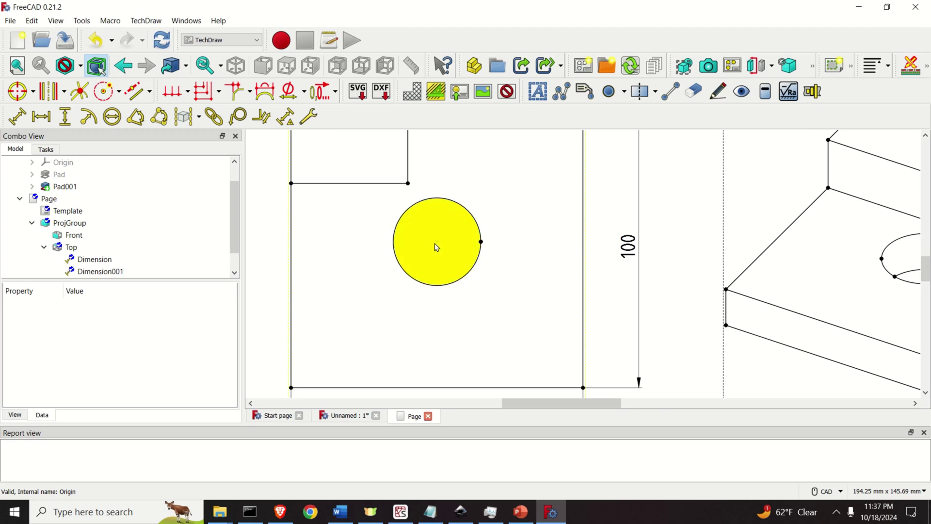
{"action": "scroll", "coordinate": [439, 250], "scroll_direction": "up", "scroll_amount": 1}
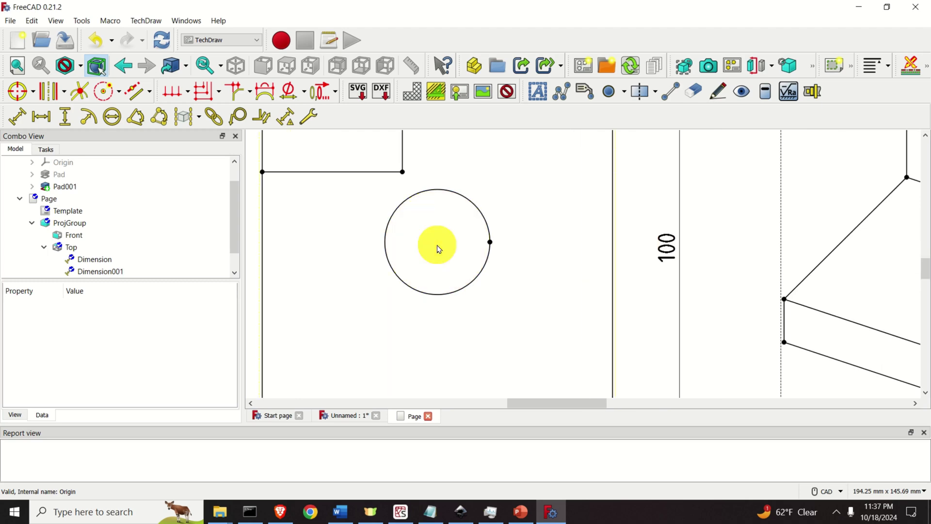
{"action": "scroll", "coordinate": [541, 264], "scroll_direction": "down", "scroll_amount": 2}
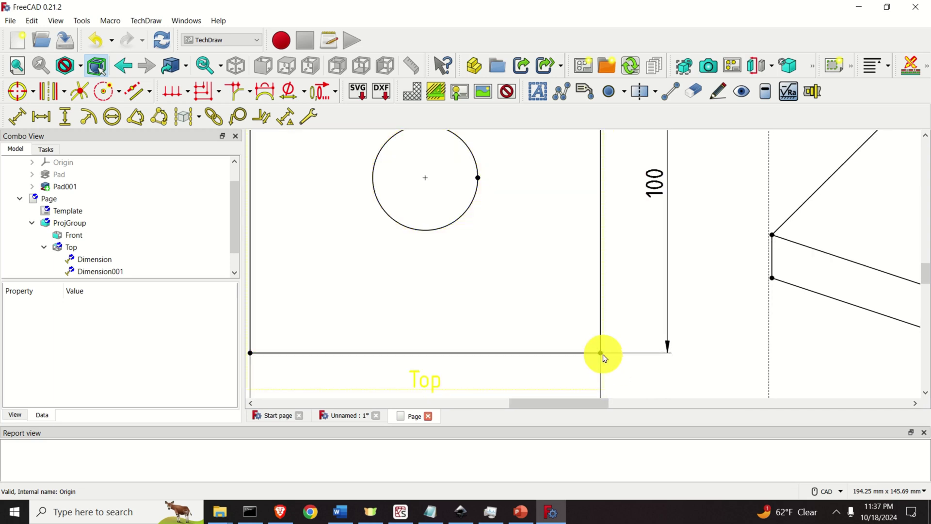
{"action": "left_click", "coordinate": [601, 353]}
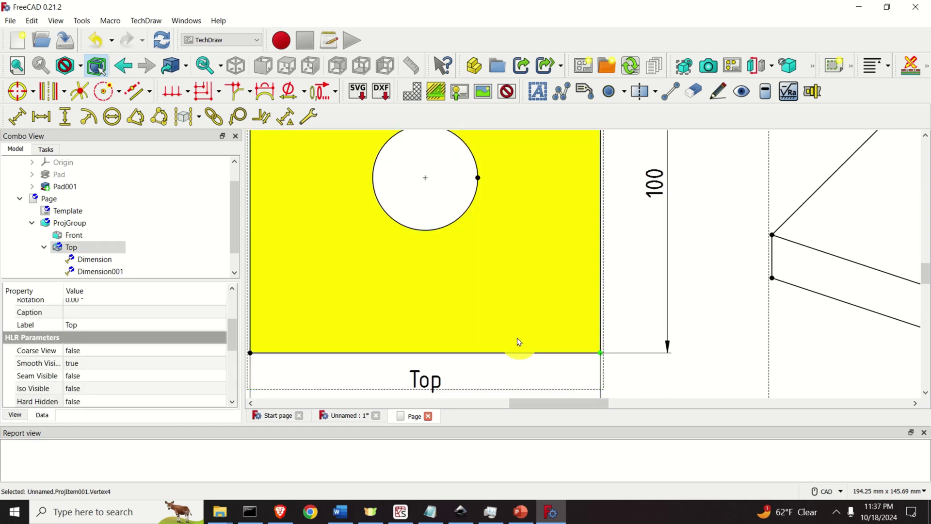
{"action": "left_click", "coordinate": [425, 178], "text": "ctrl"}
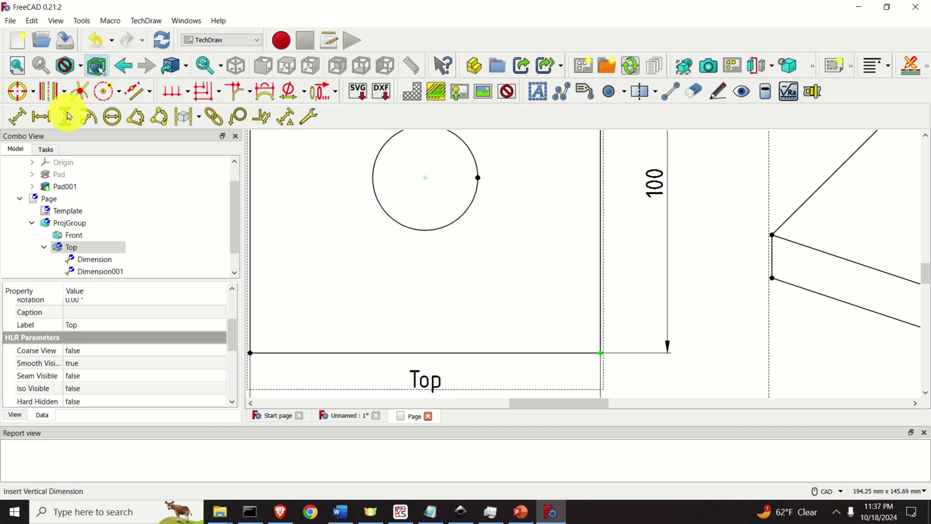
- Dimension the horizontal and vertical 50 distances from the bottom-right corner to the hole centre
{"action": "left_click", "coordinate": [42, 120]}
{"action": "left_click_drag", "start_coordinate": [519, 276], "coordinate": [527, 373]}
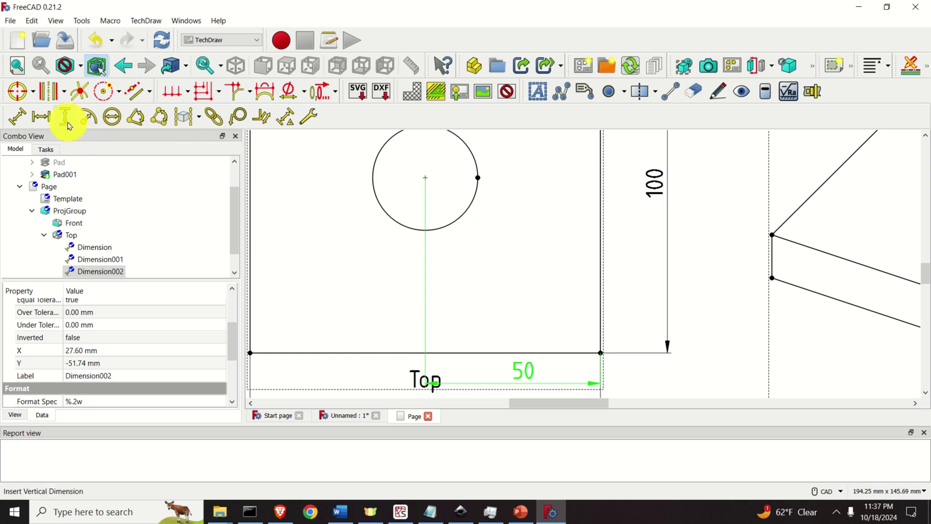
{"action": "left_click", "coordinate": [602, 353]}
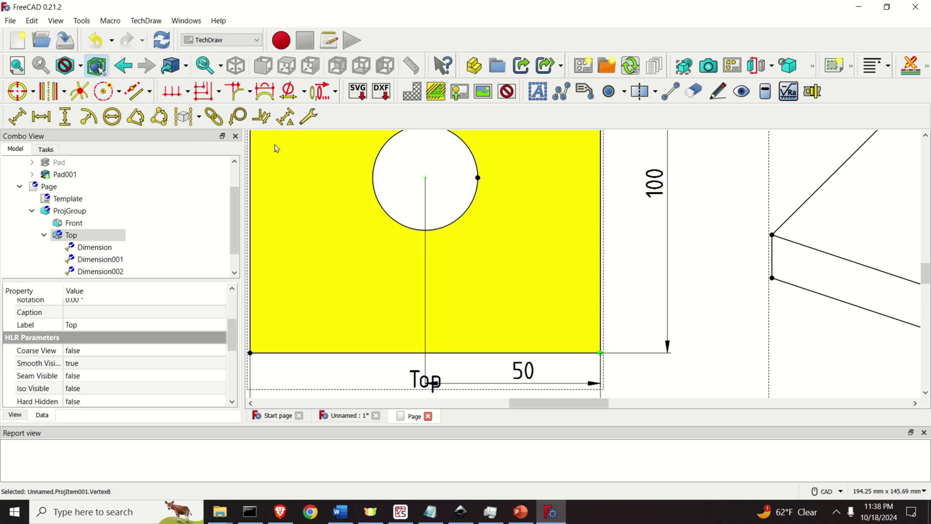
{"action": "left_click", "coordinate": [64, 117]}
{"action": "left_click_drag", "start_coordinate": [516, 267], "coordinate": [612, 285]}
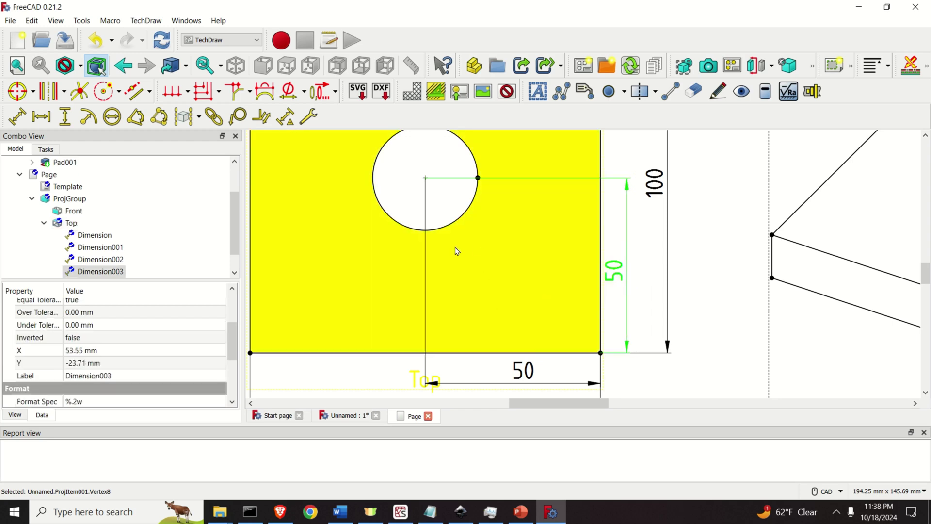
- Add an R15 radius dimension to the hole's circle in the Top view
{"action": "scroll", "coordinate": [291, 176], "scroll_direction": "down", "scroll_amount": 1}
{"action": "middle_click_drag", "start_coordinate": [291, 176], "coordinate": [297, 276]}
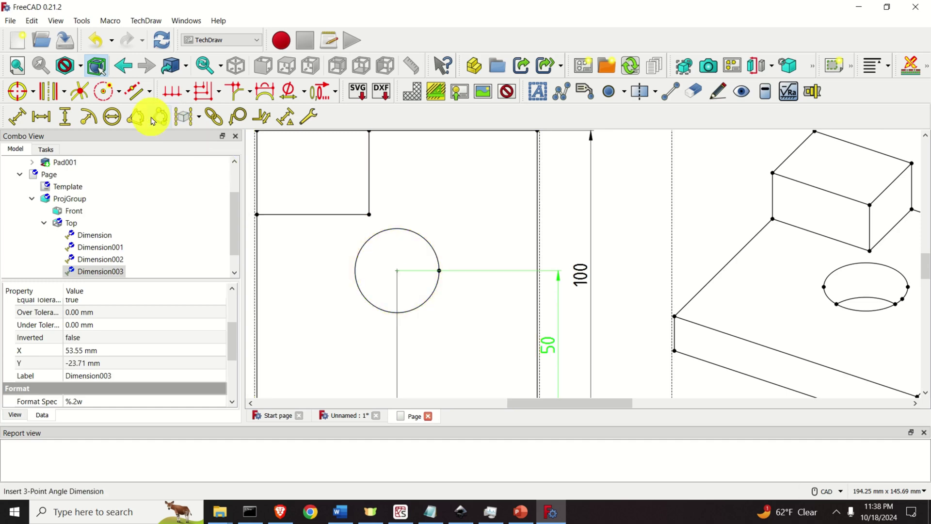
{"action": "left_click", "coordinate": [432, 246]}
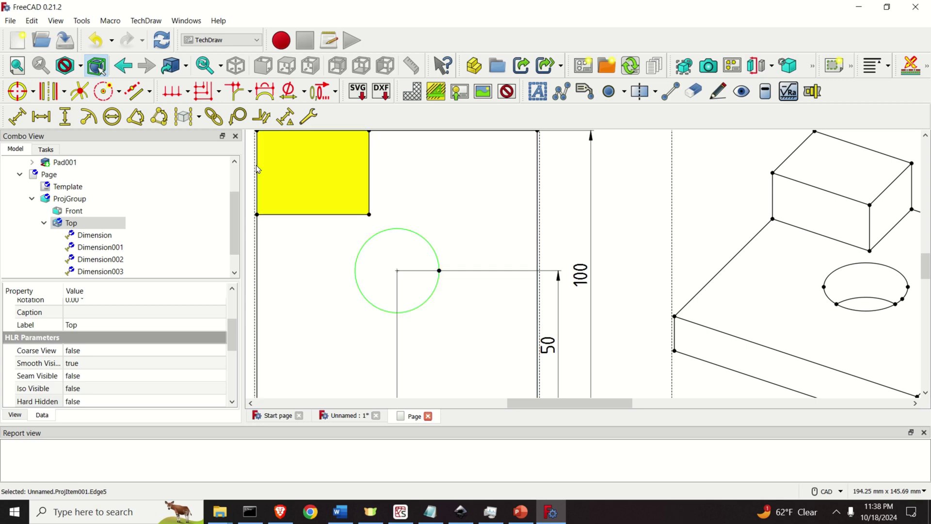
{"action": "left_click", "coordinate": [93, 125]}
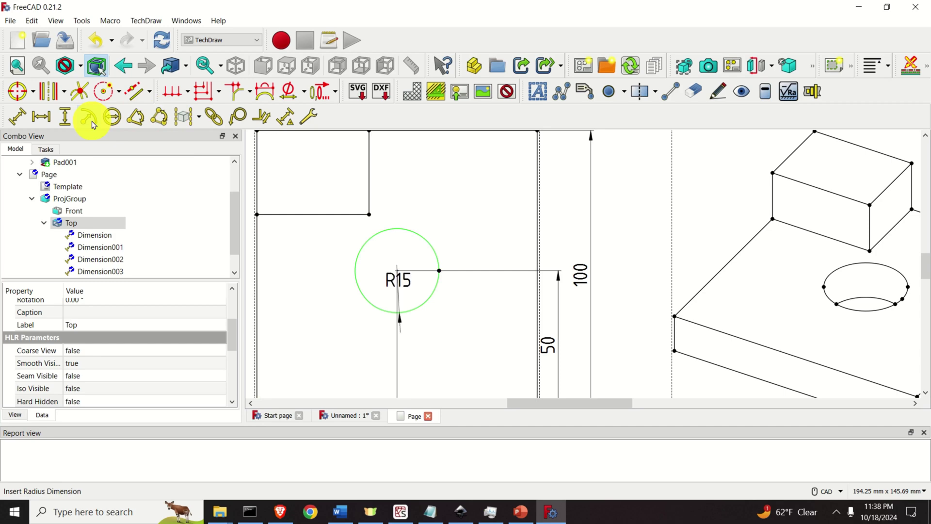
{"action": "left_click", "coordinate": [395, 276]}
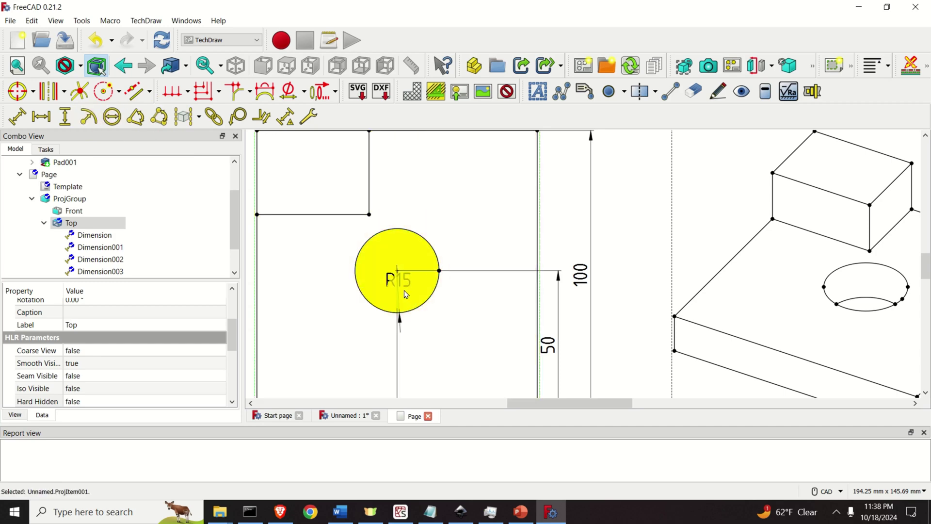
{"action": "left_click", "coordinate": [401, 280]}
{"action": "left_click", "coordinate": [382, 319]}
- Move the R15 label beside the circle and dimension the notch's vertical edge as 30
{"action": "mouse_move", "coordinate": [401, 274]}
{"action": "left_mouse_down"}
{"action": "mouse_move", "coordinate": [383, 289]}
{"action": "mouse_move", "coordinate": [383, 254]}
{"action": "mouse_move", "coordinate": [337, 247]}
{"action": "mouse_move", "coordinate": [329, 286]}
{"action": "left_mouse_up"}
{"action": "middle_click_drag", "start_coordinate": [466, 202], "coordinate": [476, 269]}
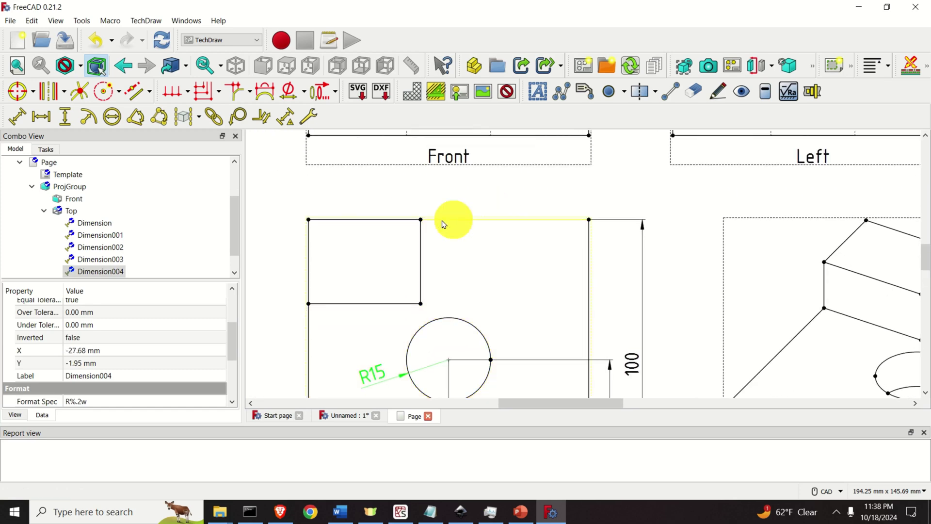
{"action": "left_click", "coordinate": [421, 266]}
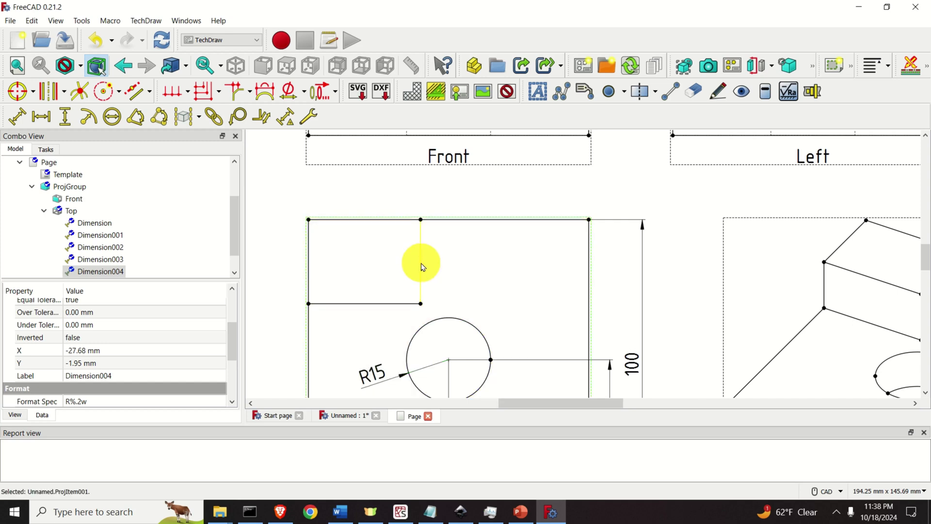
{"action": "left_click", "coordinate": [65, 116]}
{"action": "left_click_drag", "start_coordinate": [416, 263], "coordinate": [461, 276]}
{"action": "left_click", "coordinate": [416, 202]}
{"action": "middle_click_drag", "start_coordinate": [416, 202], "coordinate": [430, 251]}
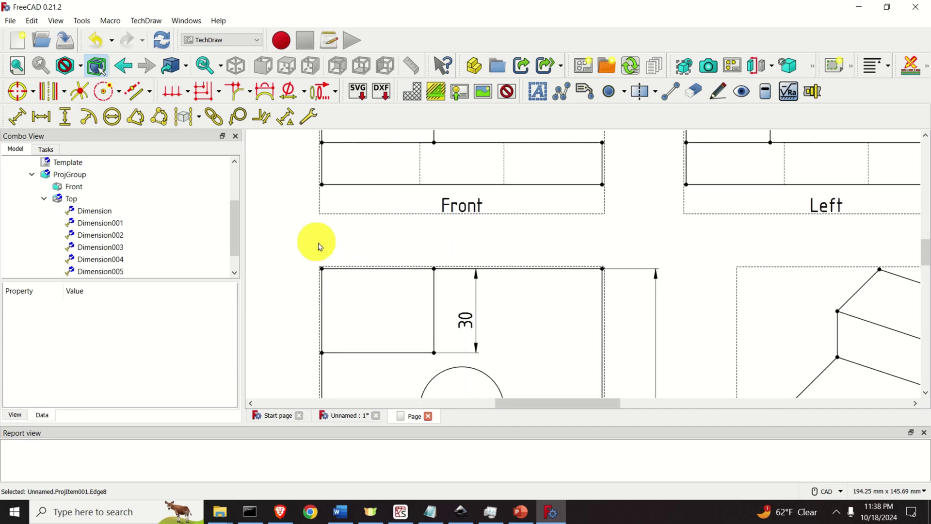
- Add a horizontal 40 dimension above the notch's top edge
{"action": "left_click", "coordinate": [401, 272]}
{"action": "left_click", "coordinate": [41, 116]}
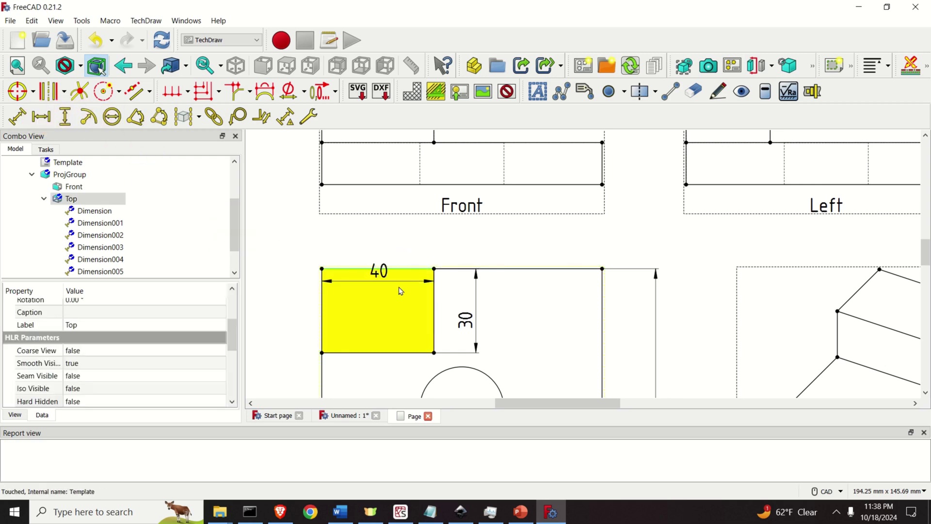
{"action": "left_click_drag", "start_coordinate": [378, 272], "coordinate": [386, 250]}
{"action": "scroll", "coordinate": [291, 305], "scroll_direction": "down", "scroll_amount": 3}
{"action": "left_click", "coordinate": [291, 306]}
{"action": "middle_click_drag", "start_coordinate": [291, 306], "coordinate": [461, 236]}
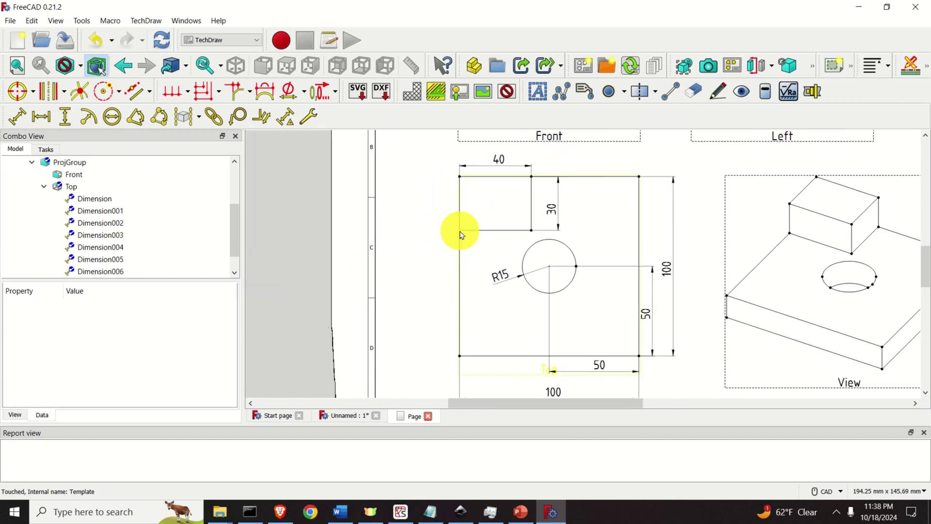
- Add a vertical 70 dimension to the left of the Top view's left edge
{"action": "left_click", "coordinate": [460, 258]}
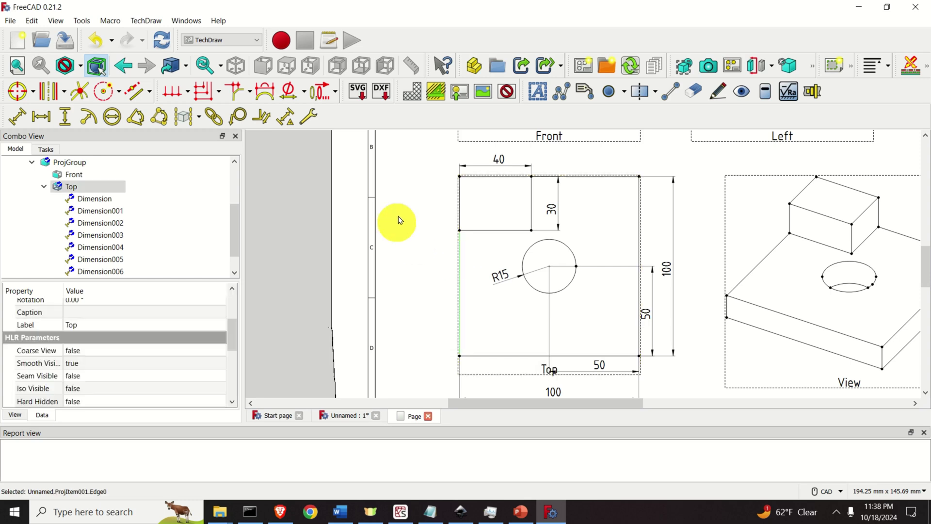
{"action": "left_click", "coordinate": [65, 117]}
{"action": "left_click_drag", "start_coordinate": [461, 293], "coordinate": [437, 295]}
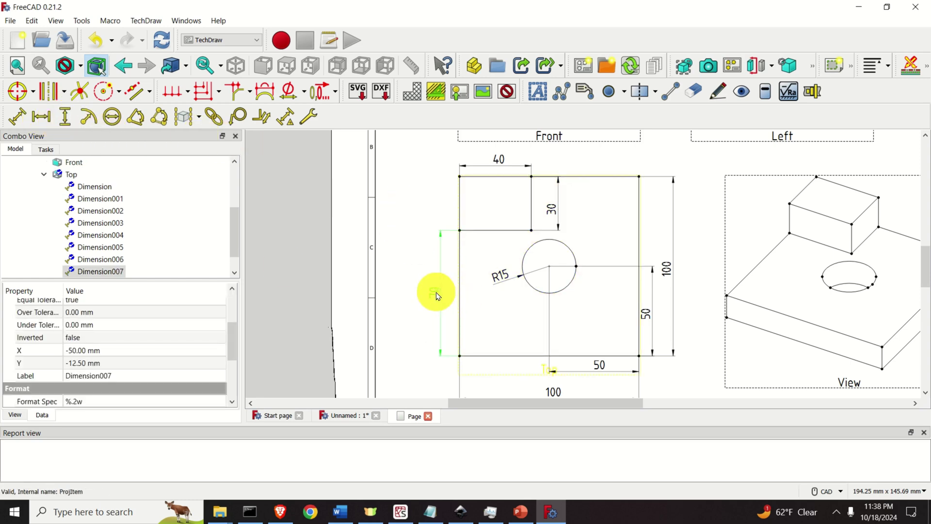
{"action": "middle_click_drag", "start_coordinate": [715, 246], "coordinate": [569, 336]}
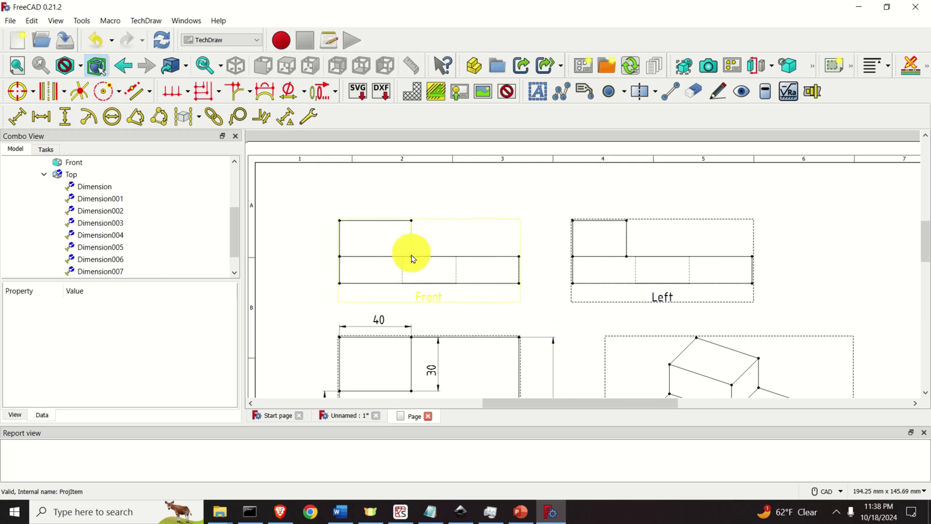
- Add a vertical 20 dimension to the Front view's upper left edge
{"action": "scroll", "coordinate": [339, 321], "scroll_direction": "up", "scroll_amount": 2}
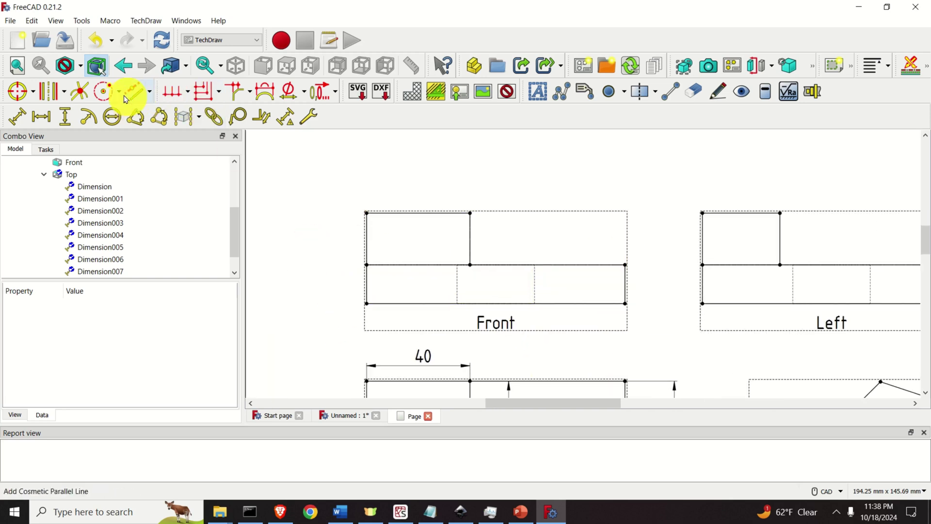
{"action": "left_click", "coordinate": [367, 235]}
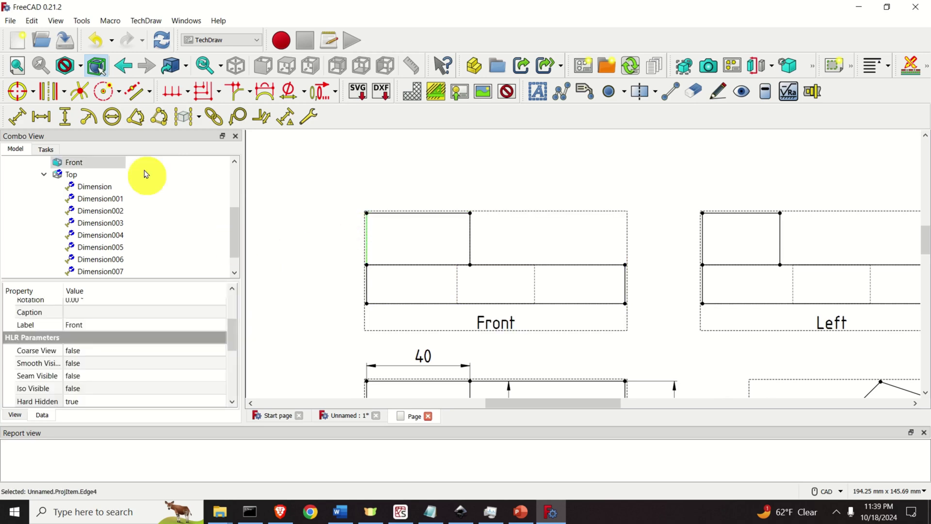
{"action": "left_click", "coordinate": [68, 120]}
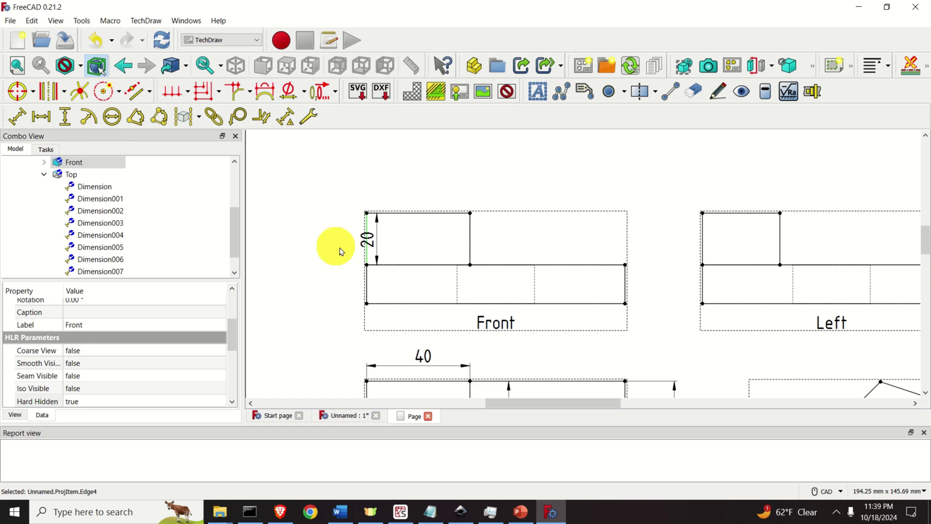
{"action": "left_click_drag", "start_coordinate": [370, 241], "coordinate": [308, 235]}
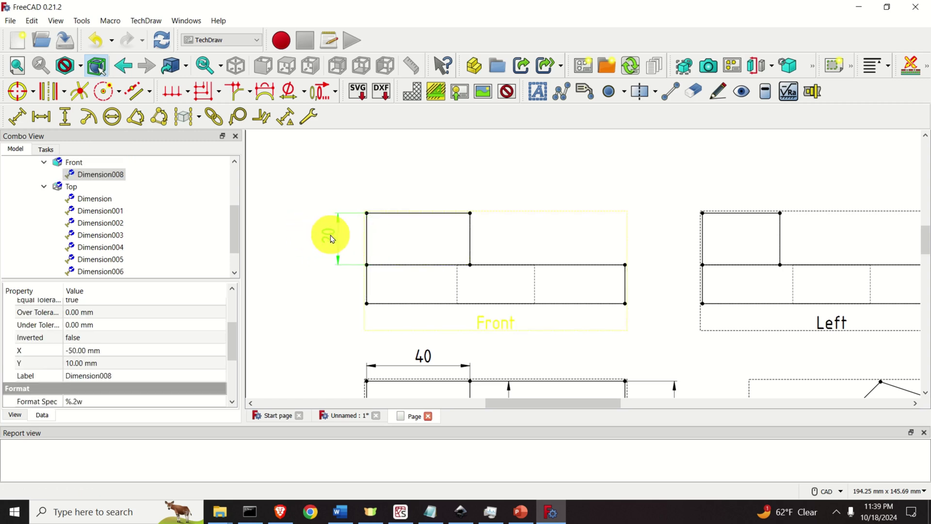
- Dimension the Front view's overall height as 35 between its two left corners
{"action": "scroll", "coordinate": [368, 213], "scroll_direction": "up", "scroll_amount": 3}
{"action": "left_click", "coordinate": [373, 220]}
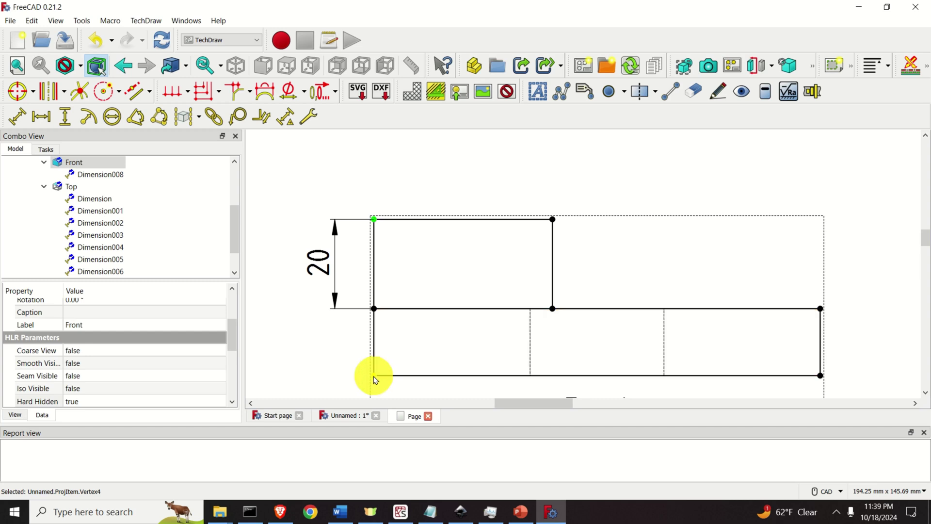
{"action": "left_click", "coordinate": [67, 119]}
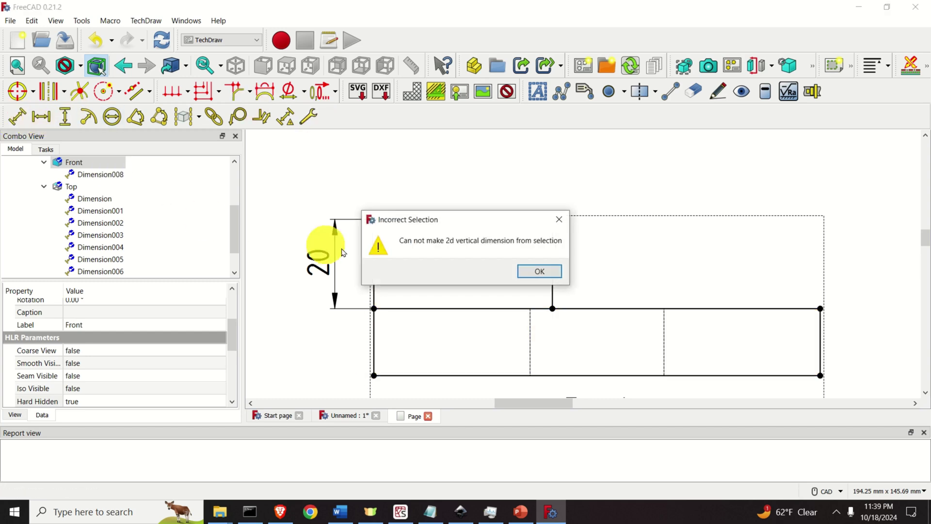
{"action": "left_click", "coordinate": [542, 273]}
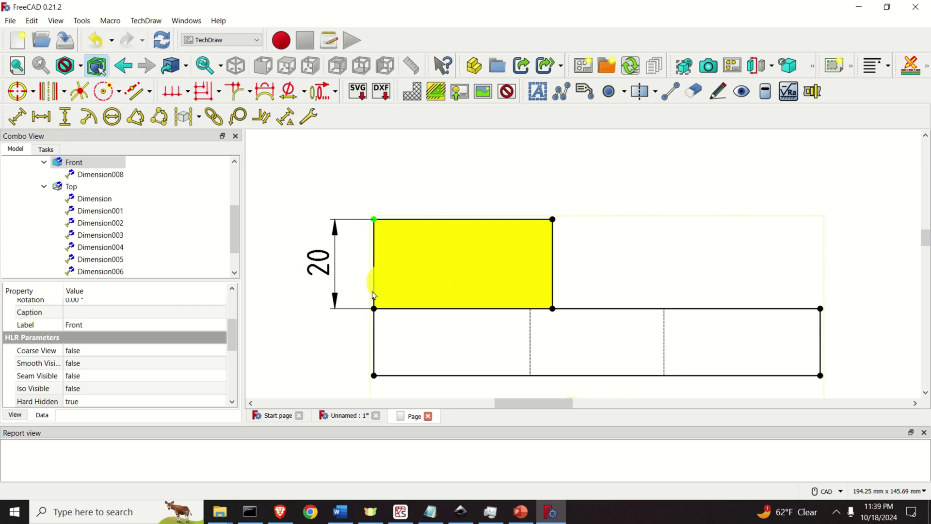
{"action": "left_click", "coordinate": [374, 376]}
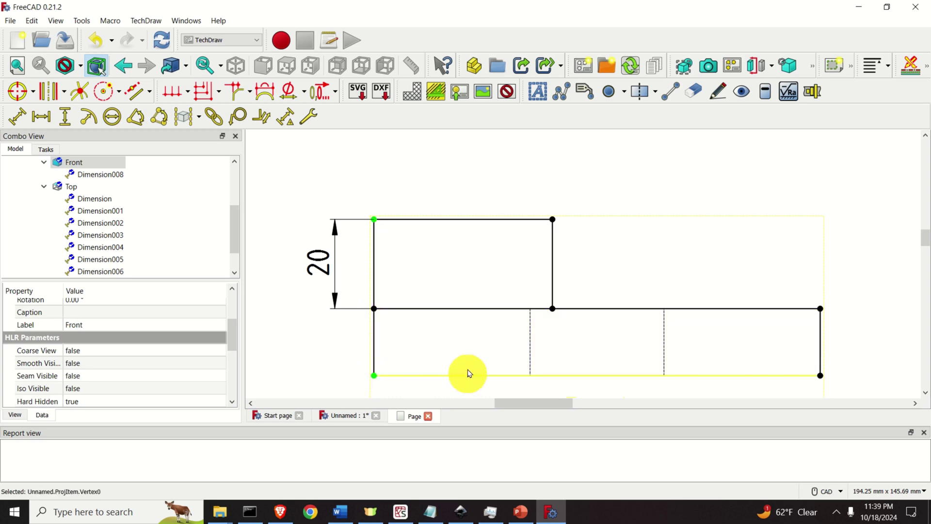
{"action": "left_click", "coordinate": [64, 117]}
{"action": "left_click_drag", "start_coordinate": [378, 297], "coordinate": [270, 298]}
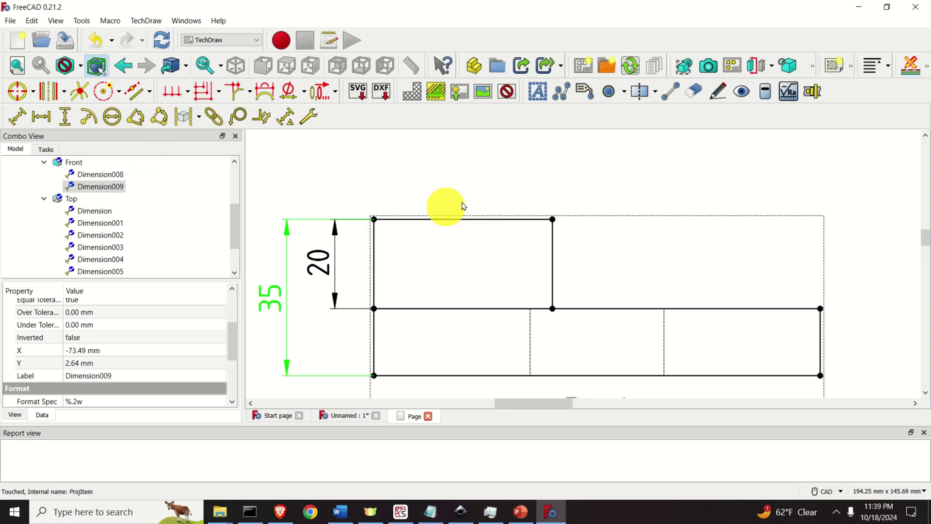
{"action": "scroll", "coordinate": [560, 186], "scroll_direction": "down", "scroll_amount": 2}
{"action": "left_click", "coordinate": [614, 228]}
{"action": "middle_click_drag", "start_coordinate": [614, 229], "coordinate": [544, 224]}
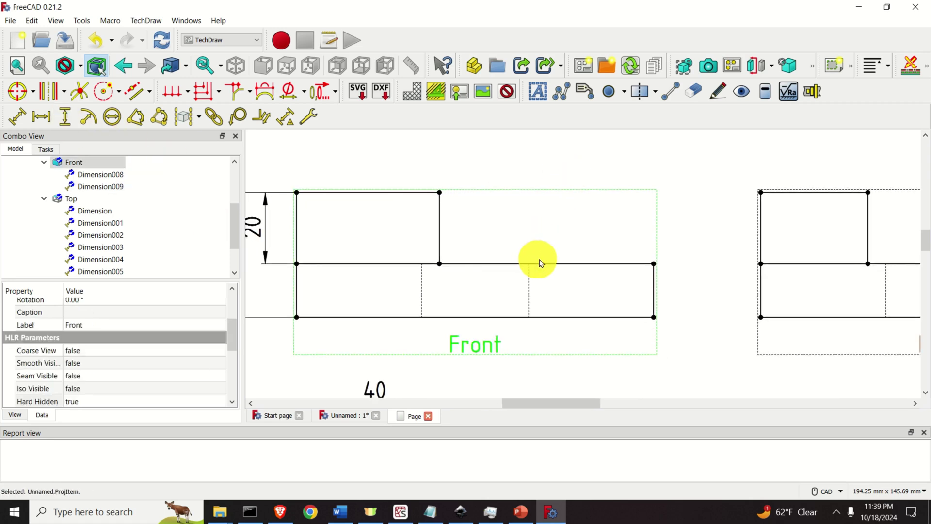
- Add a vertical 15 dimension to the right of the Left view's right edge
{"action": "scroll", "coordinate": [554, 253], "scroll_direction": "down", "scroll_amount": 3}
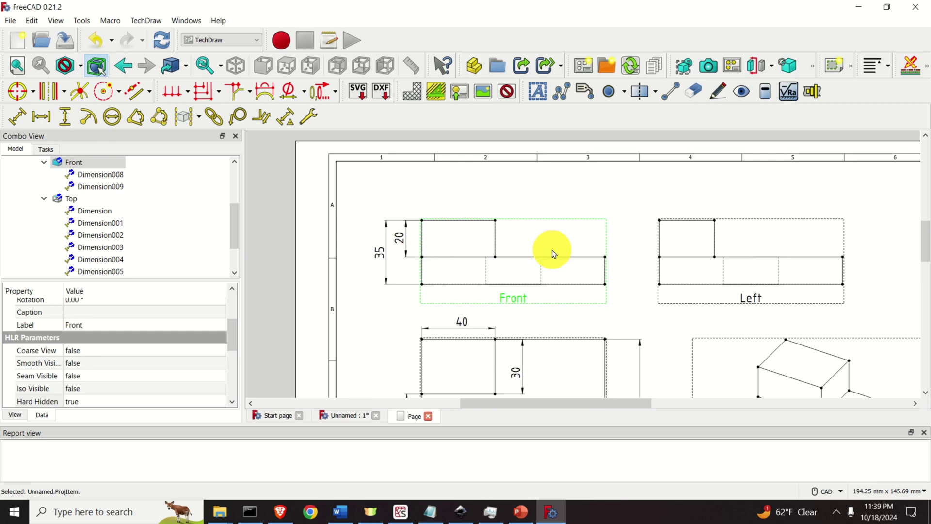
{"action": "middle_click_drag", "start_coordinate": [633, 308], "coordinate": [455, 272]}
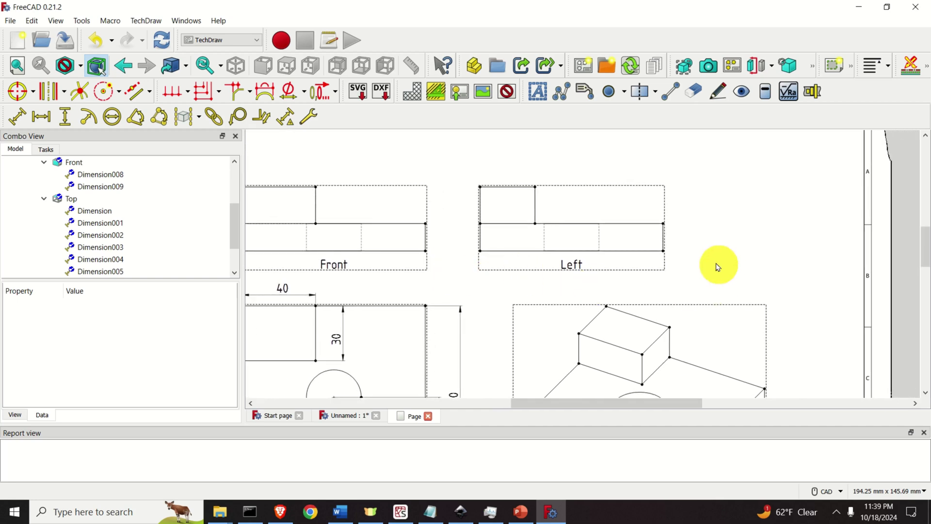
{"action": "scroll", "coordinate": [719, 267], "scroll_direction": "up", "scroll_amount": 2}
{"action": "scroll", "coordinate": [692, 253], "scroll_direction": "down", "scroll_amount": 3}
{"action": "mouse_move", "coordinate": [684, 255]}
{"action": "middle_mouse_down"}
{"action": "mouse_move", "coordinate": [715, 272]}
{"action": "mouse_move", "coordinate": [745, 252]}
{"action": "mouse_move", "coordinate": [719, 231]}
{"action": "mouse_move", "coordinate": [683, 245]}
{"action": "mouse_move", "coordinate": [684, 263]}
{"action": "middle_mouse_up"}
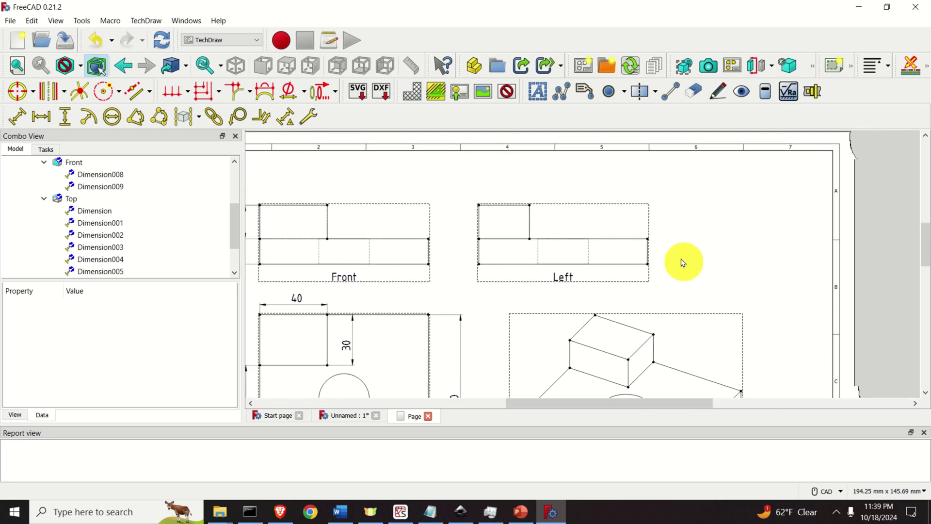
{"action": "scroll", "coordinate": [662, 254], "scroll_direction": "up", "scroll_amount": 2}
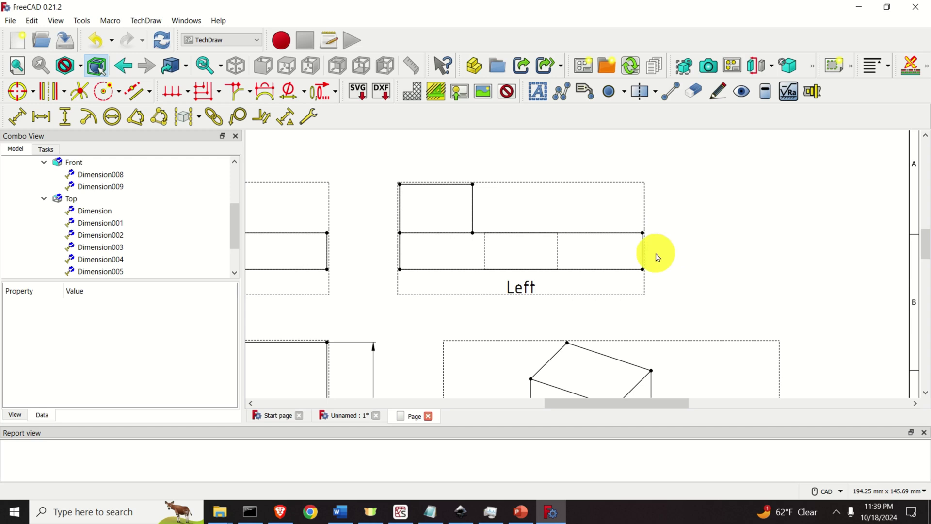
{"action": "scroll", "coordinate": [658, 258], "scroll_direction": "down", "scroll_amount": 3}
{"action": "scroll", "coordinate": [661, 258], "scroll_direction": "up", "scroll_amount": 4}
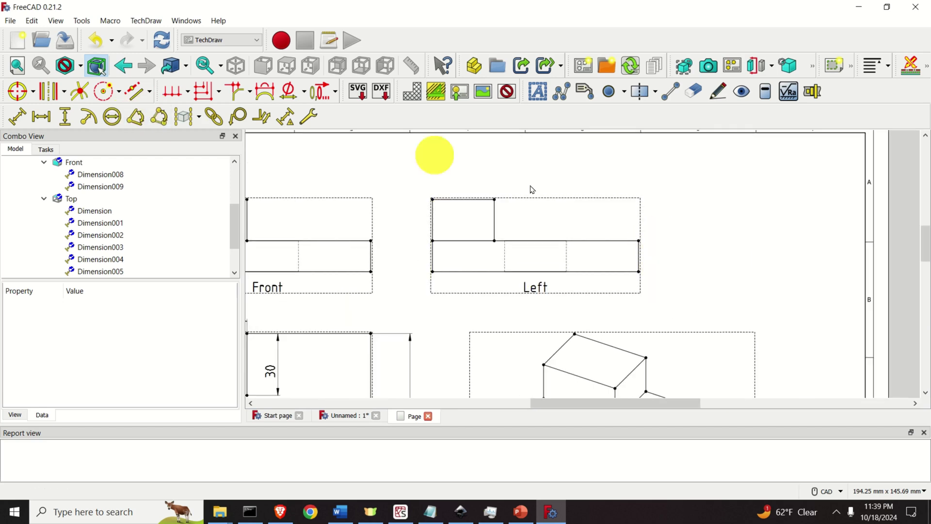
{"action": "left_click", "coordinate": [639, 252]}
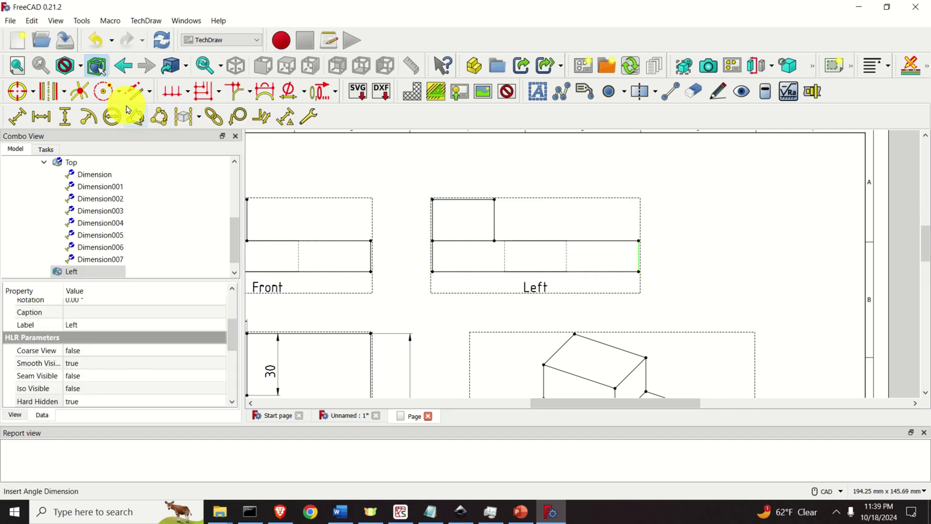
{"action": "left_click", "coordinate": [64, 116]}
{"action": "left_click_drag", "start_coordinate": [644, 259], "coordinate": [684, 265]}
- Add a horizontal 70 dimension above the Left view and nudge the 15 label
{"action": "scroll", "coordinate": [499, 232], "scroll_direction": "up", "scroll_amount": 2}
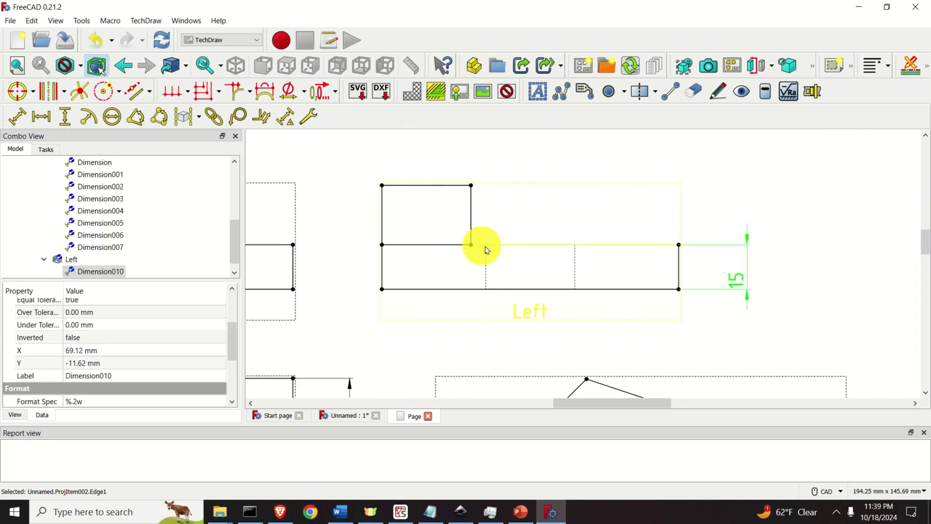
{"action": "left_click", "coordinate": [608, 249]}
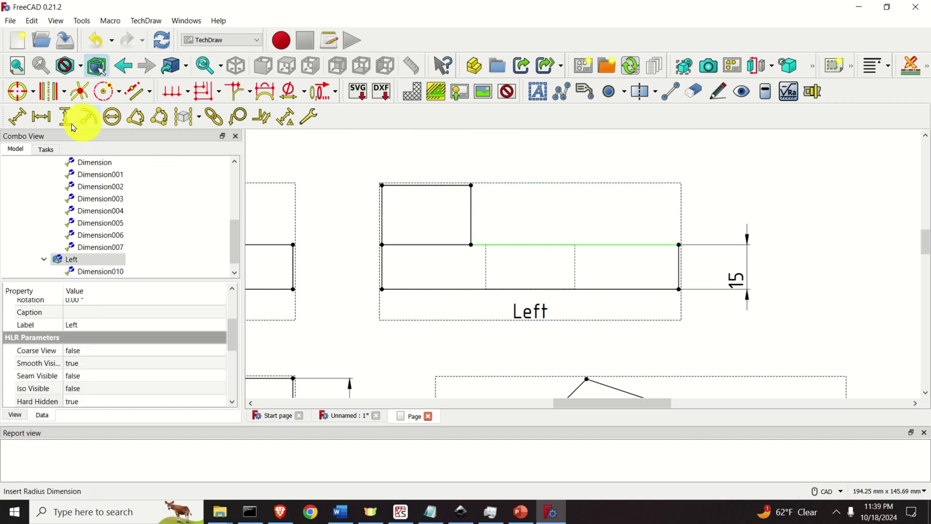
{"action": "left_click", "coordinate": [43, 119]}
{"action": "left_click_drag", "start_coordinate": [605, 267], "coordinate": [584, 157]}
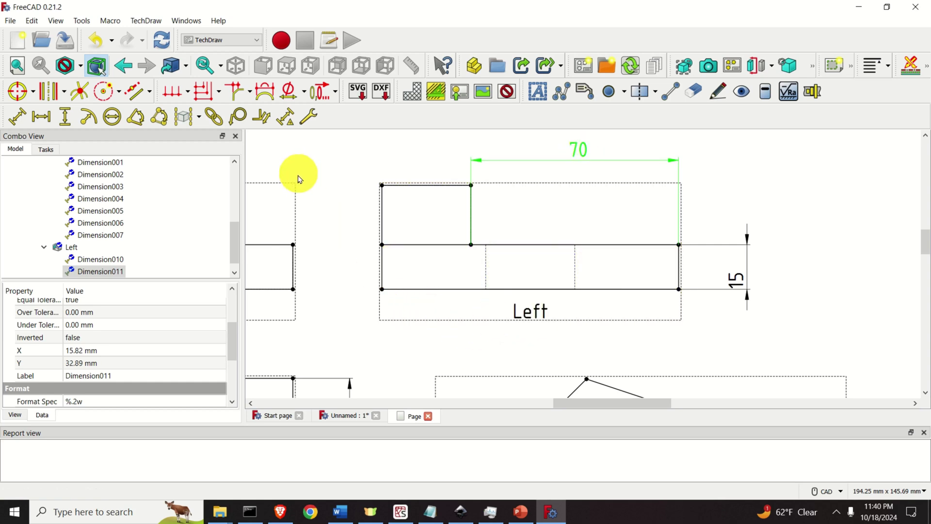
{"action": "left_click_drag", "start_coordinate": [736, 281], "coordinate": [741, 271]}
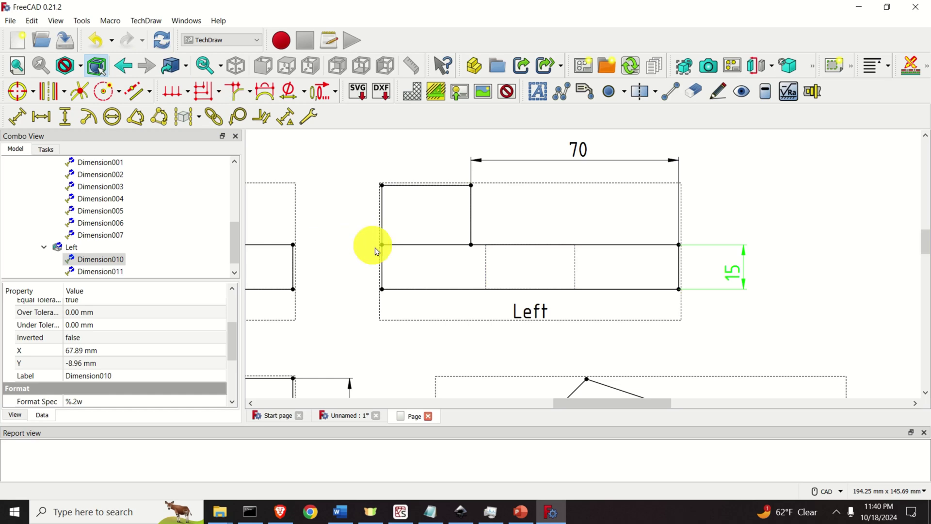
- Add another vertical 15 dimension on the Left view's left edge
{"action": "left_click", "coordinate": [382, 264]}
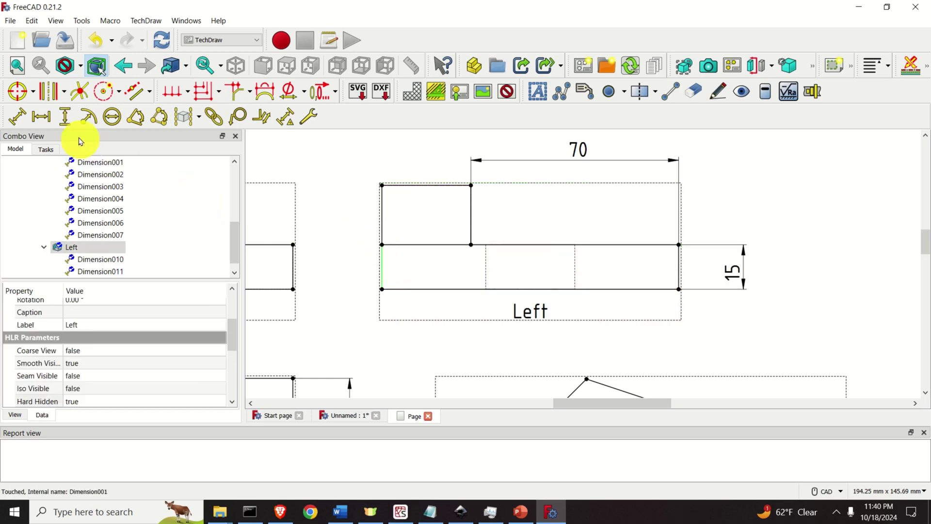
{"action": "left_click", "coordinate": [64, 116]}
{"action": "left_click_drag", "start_coordinate": [382, 269], "coordinate": [328, 271]}
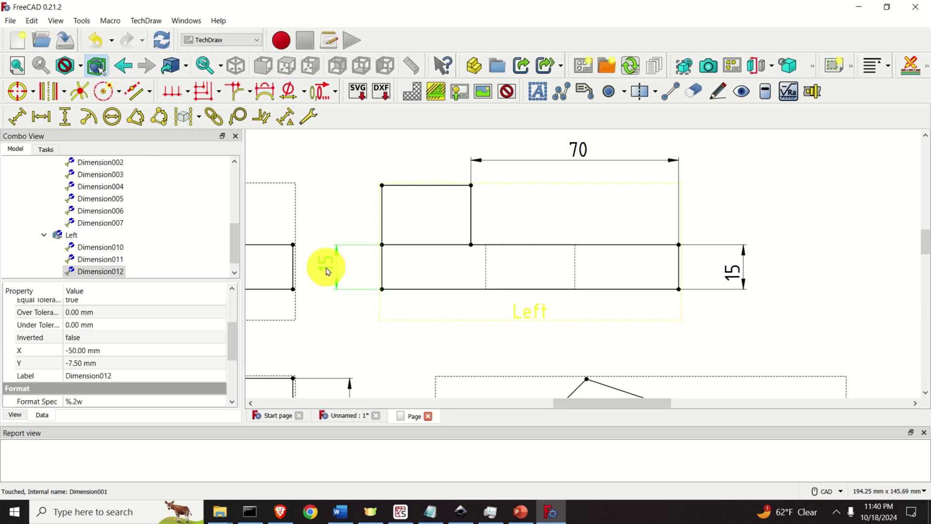
{"action": "scroll", "coordinate": [342, 272], "scroll_direction": "down", "scroll_amount": 5}
{"action": "left_click", "coordinate": [359, 312]}
{"action": "scroll", "coordinate": [488, 227], "scroll_direction": "down", "scroll_amount": 3}
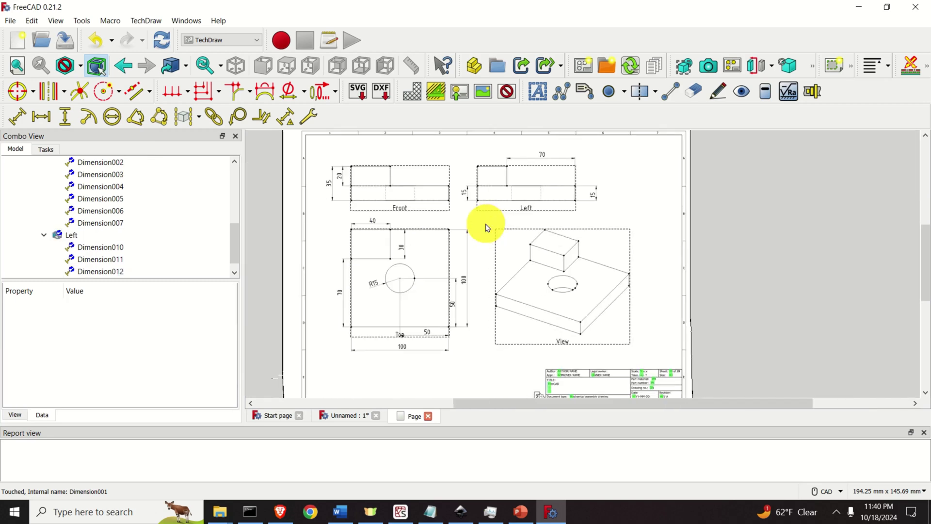
- Enter the author and legal owner in the title block and set the title to 'My first part'
{"action": "scroll", "coordinate": [493, 222], "scroll_direction": "up", "scroll_amount": 6}
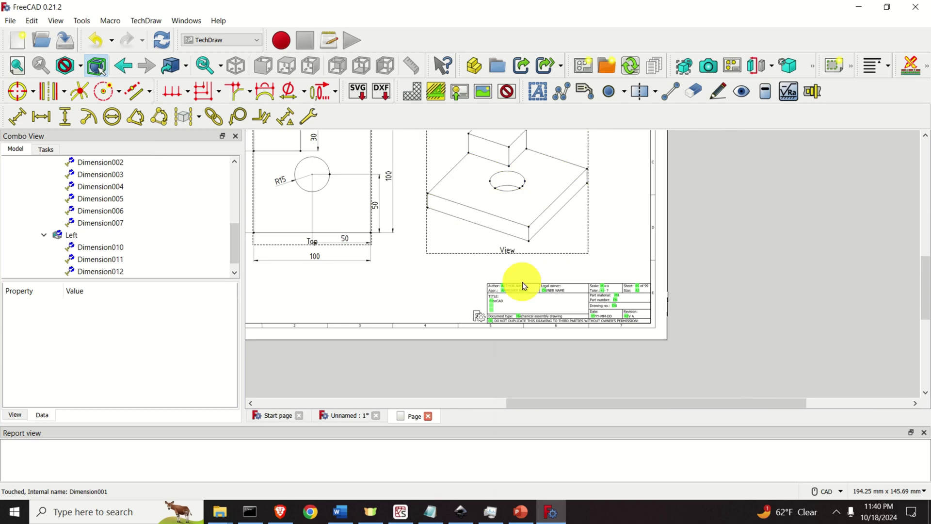
{"action": "scroll", "coordinate": [436, 261], "scroll_direction": "up", "scroll_amount": 3}
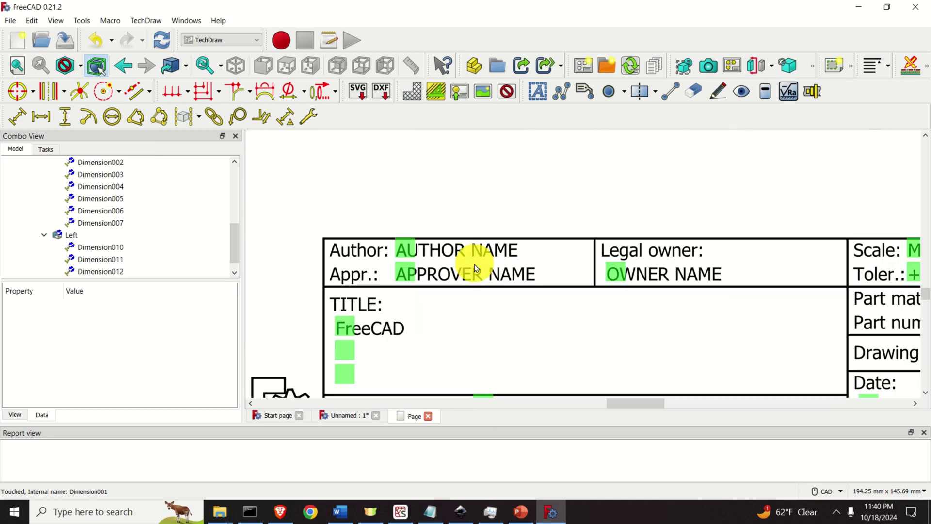
{"action": "left_click", "coordinate": [428, 260]}
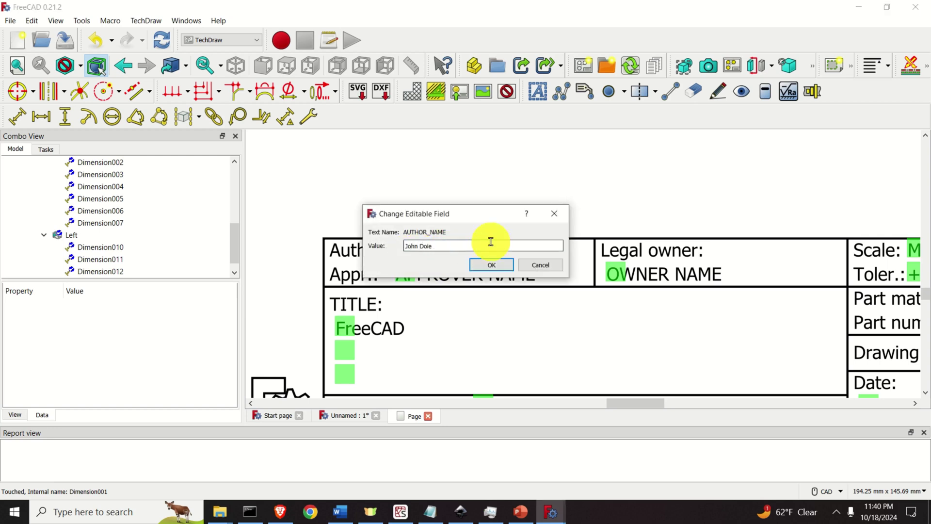
{"action": "left_click", "coordinate": [491, 265]}
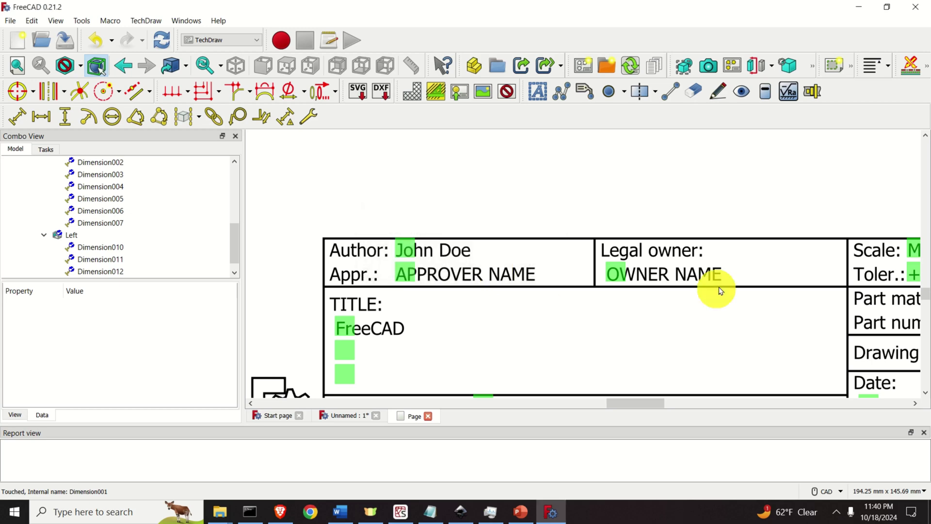
{"action": "left_click", "coordinate": [620, 275]}
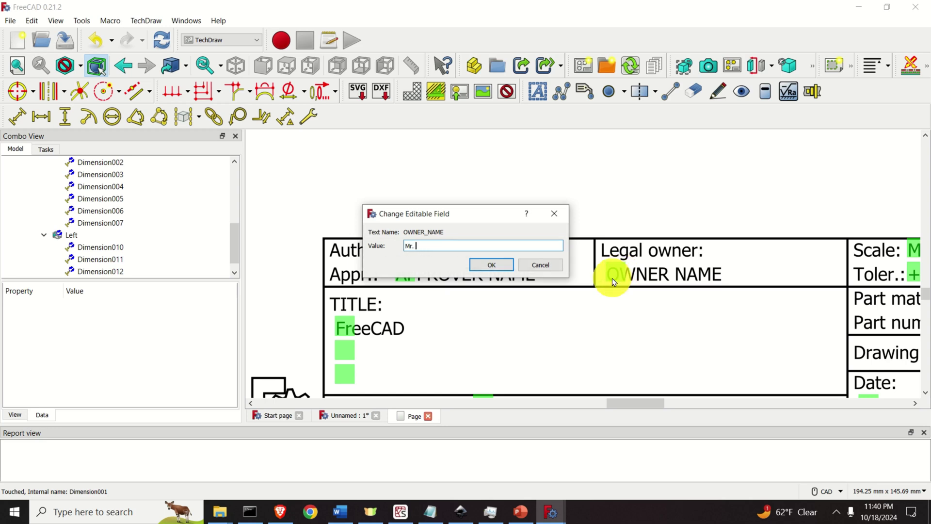
{"action": "left_click", "coordinate": [502, 264]}
{"action": "left_click", "coordinate": [366, 334]}
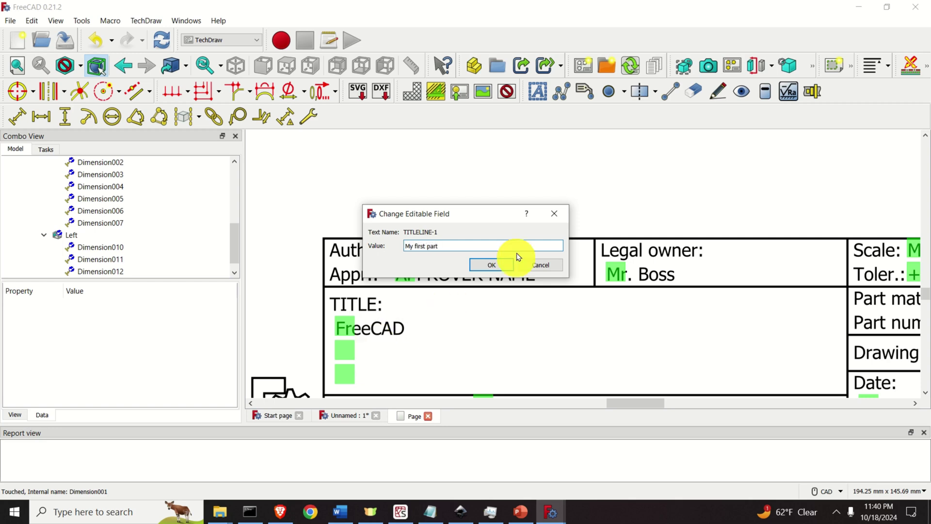
{"action": "left_click", "coordinate": [492, 264]}
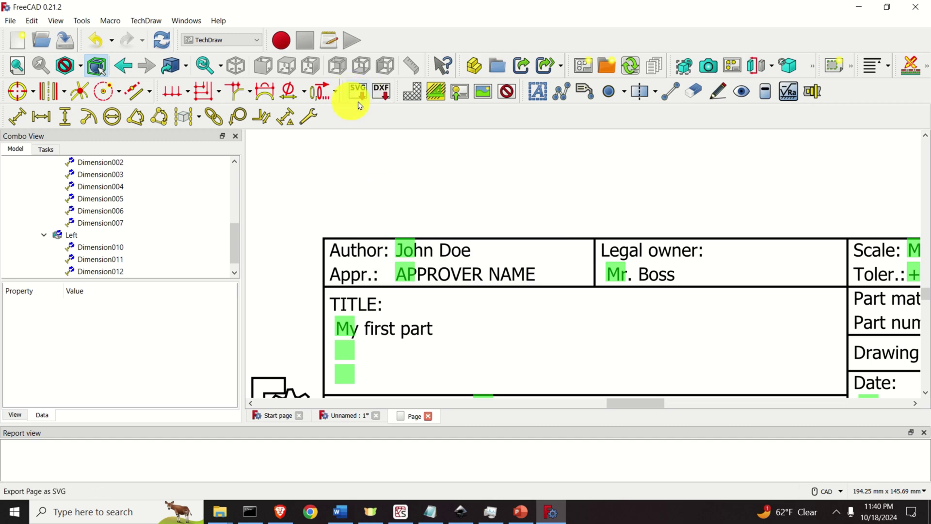
- Export the drawing page as the SVG file test11
{"action": "scroll", "coordinate": [373, 213], "scroll_direction": "down", "scroll_amount": 6}
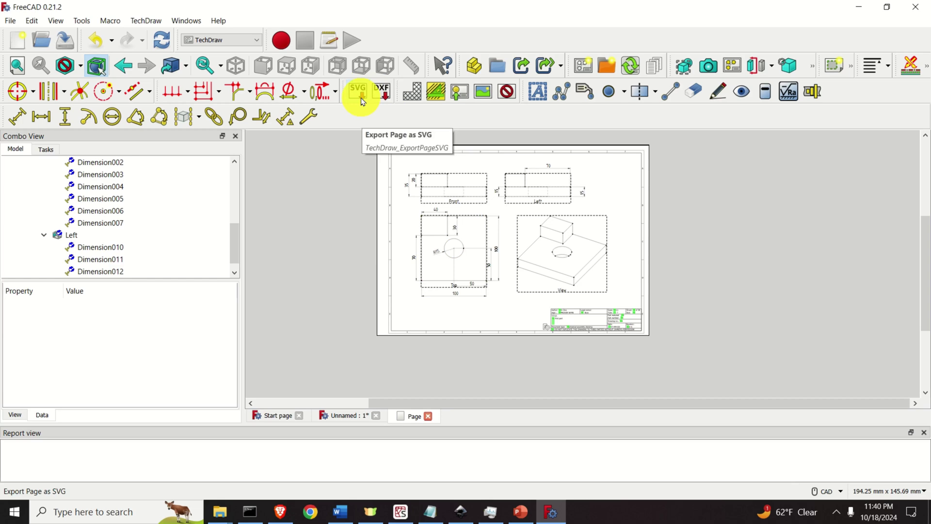
{"action": "left_click", "coordinate": [362, 100]}
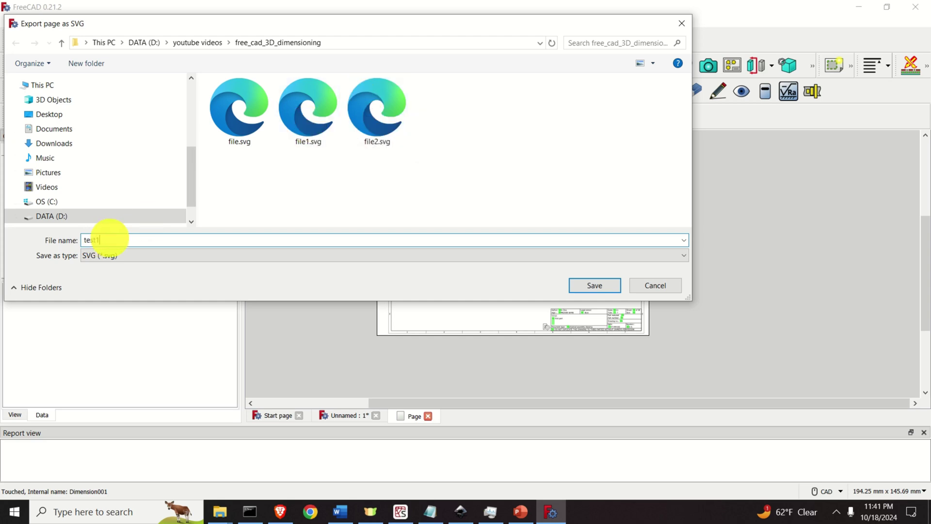
{"action": "type", "text": "test11"}
{"action": "key", "text": "Return"}
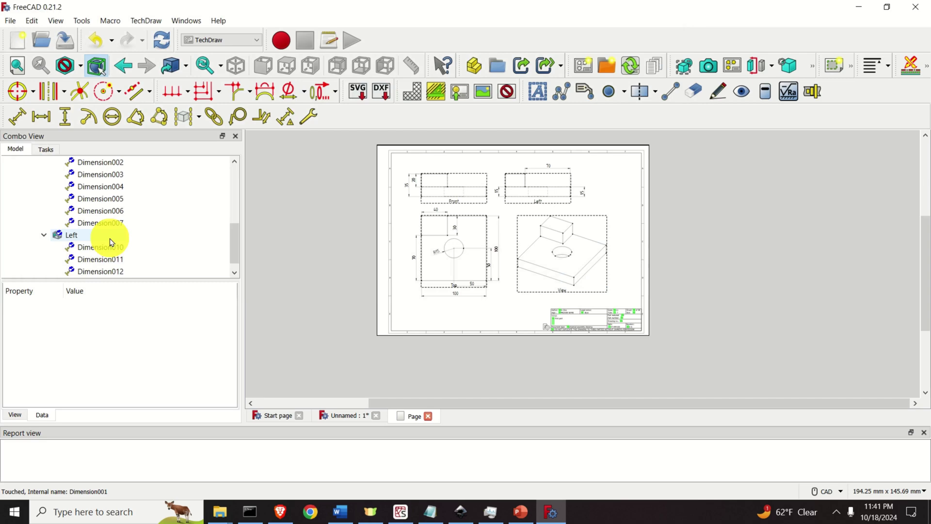
{"action": "left_click", "coordinate": [461, 511]}
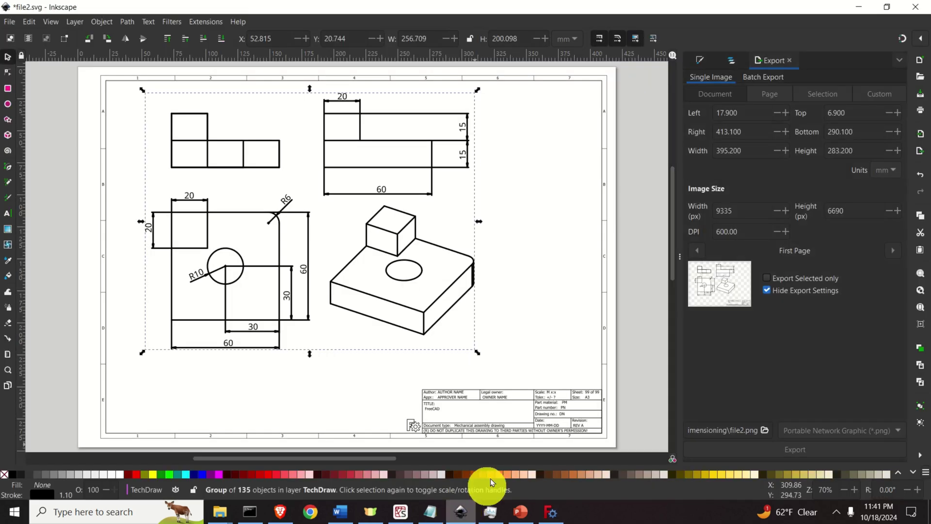
- Open test11.svg in Inkscape
{"action": "left_click", "coordinate": [14, 24]}
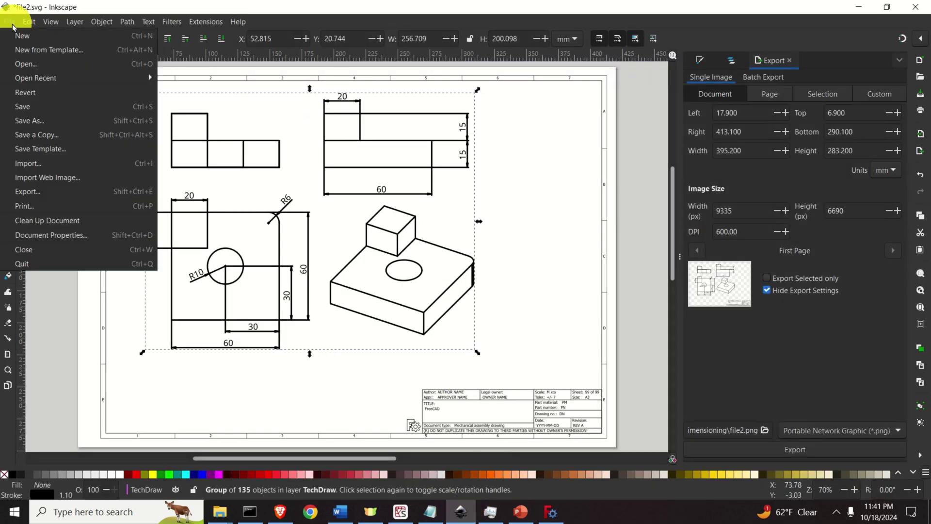
{"action": "left_click", "coordinate": [35, 64]}
{"action": "left_click", "coordinate": [128, 210]}
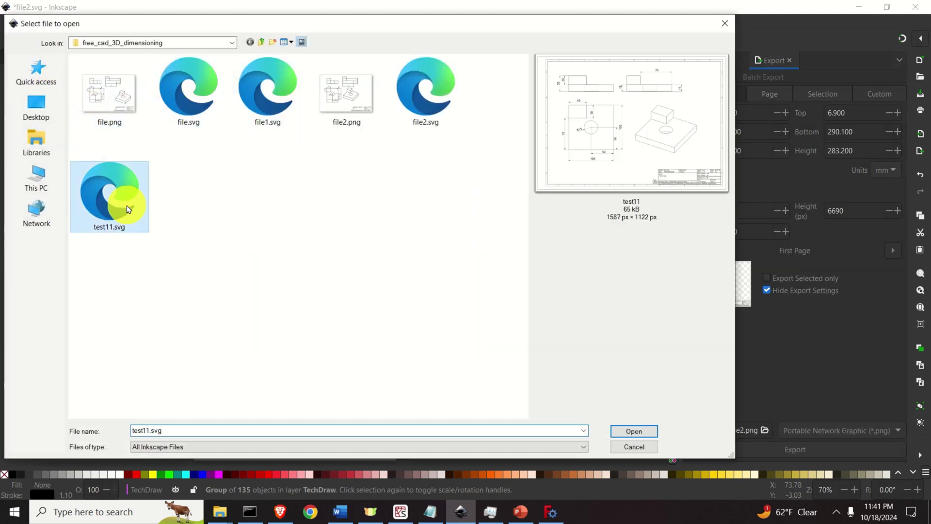
{"action": "left_click", "coordinate": [643, 435]}
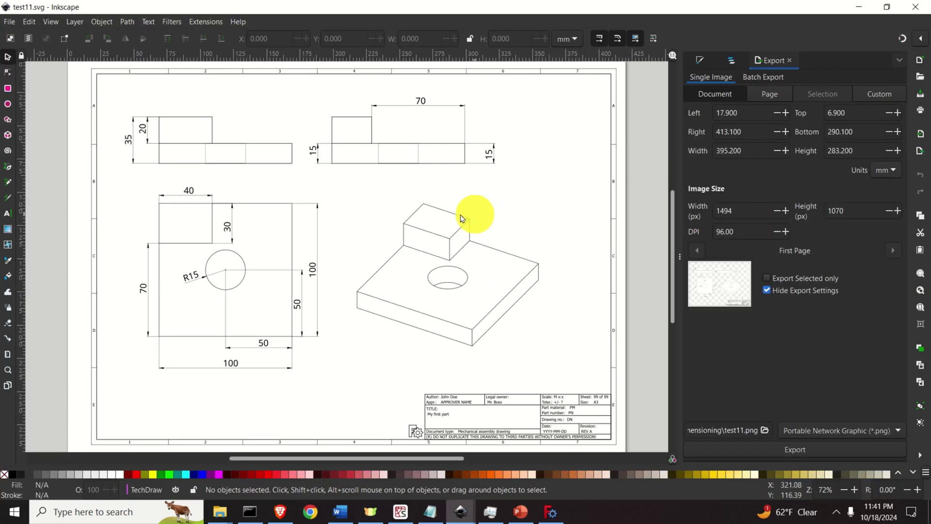
- Zoom into the drawing and select the whole drawing group
{"action": "scroll", "coordinate": [301, 198], "scroll_direction": "up", "scroll_amount": 3}
{"action": "scroll", "coordinate": [308, 202], "scroll_direction": "down", "scroll_amount": 3}
{"action": "scroll", "coordinate": [316, 205], "scroll_direction": "left", "scroll_amount": 2, "text": "shift"}
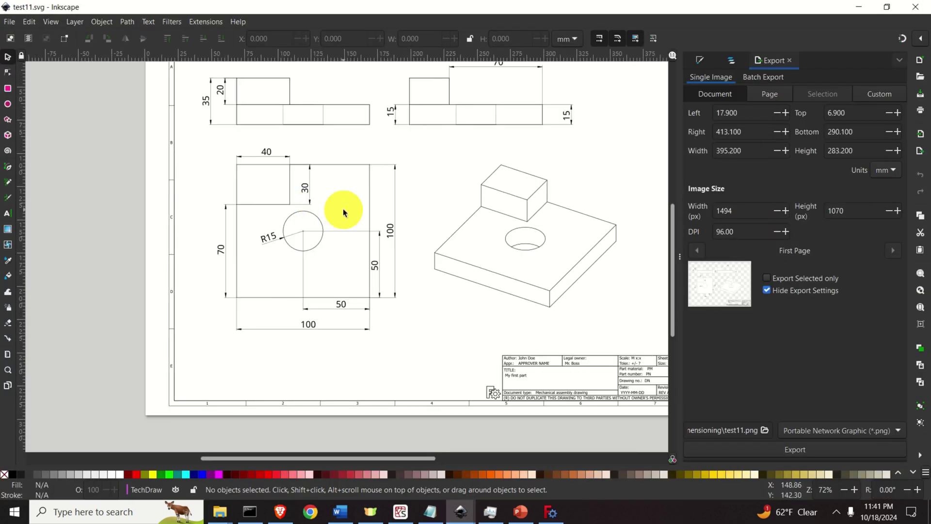
{"action": "scroll", "coordinate": [343, 210], "scroll_direction": "up", "scroll_amount": 1, "text": "ctrl"}
{"action": "left_click", "coordinate": [379, 214]}
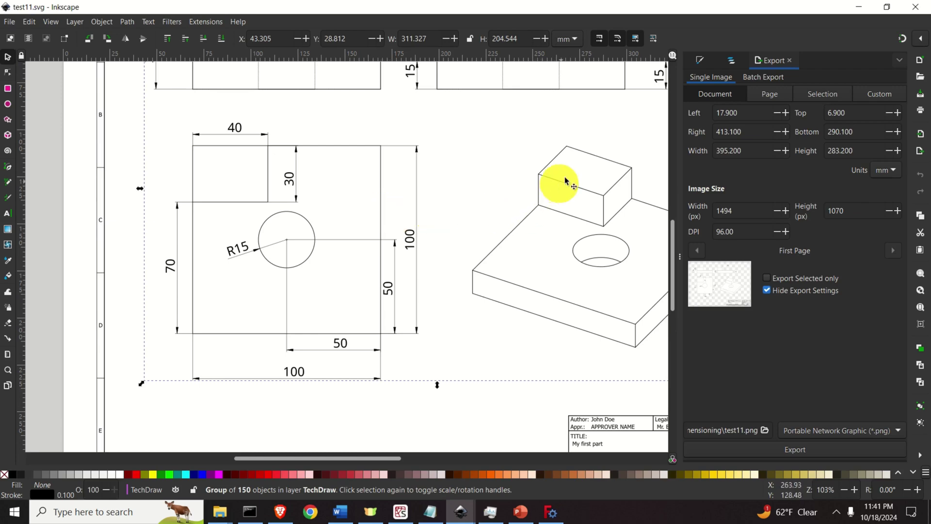
{"action": "middle_click_drag", "start_coordinate": [615, 130], "coordinate": [545, 162]}
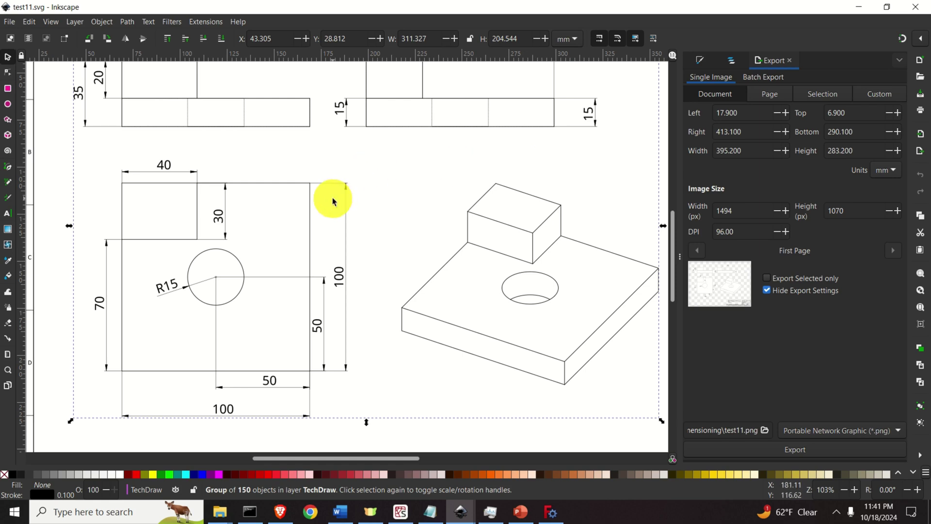
{"action": "left_click", "coordinate": [421, 196]}
{"action": "left_click", "coordinate": [343, 204]}
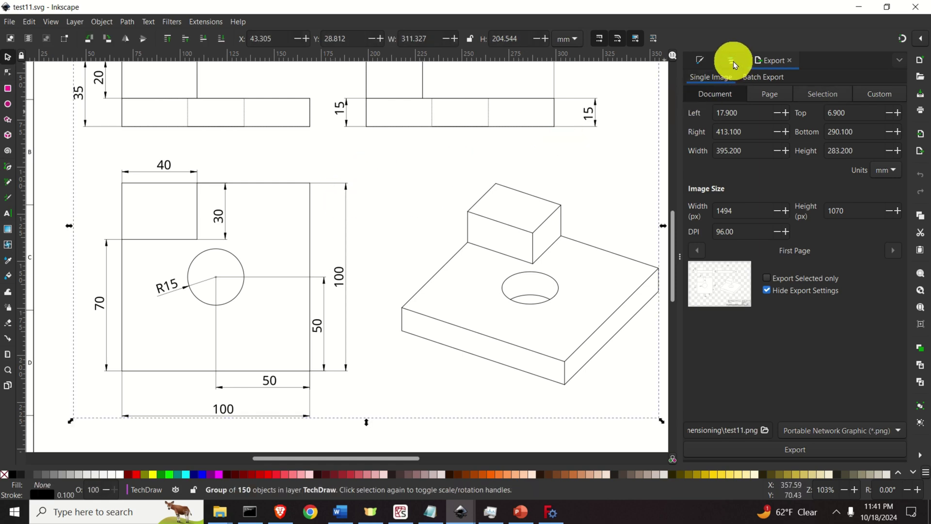
- Raise the drawing's stroke width to 0.900 mm, then return to FreeCAD
{"action": "left_click", "coordinate": [700, 63]}
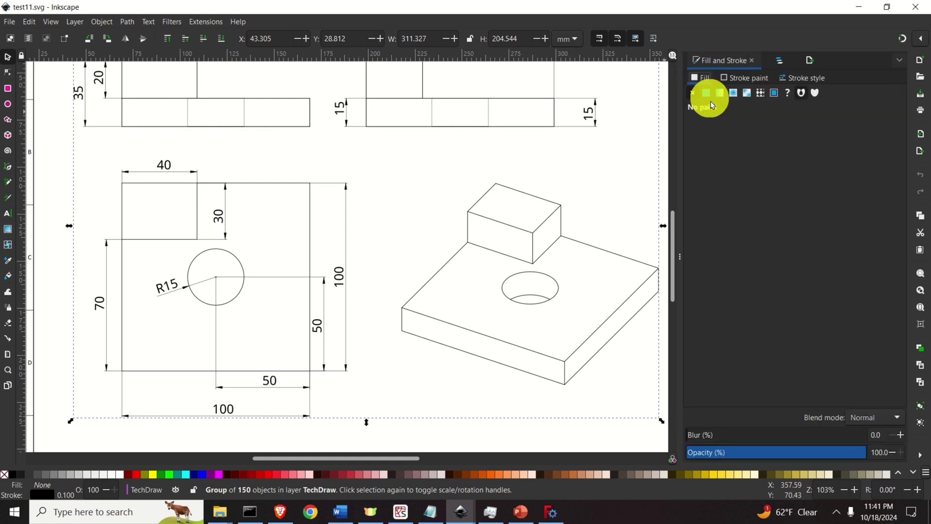
{"action": "left_click", "coordinate": [746, 74]}
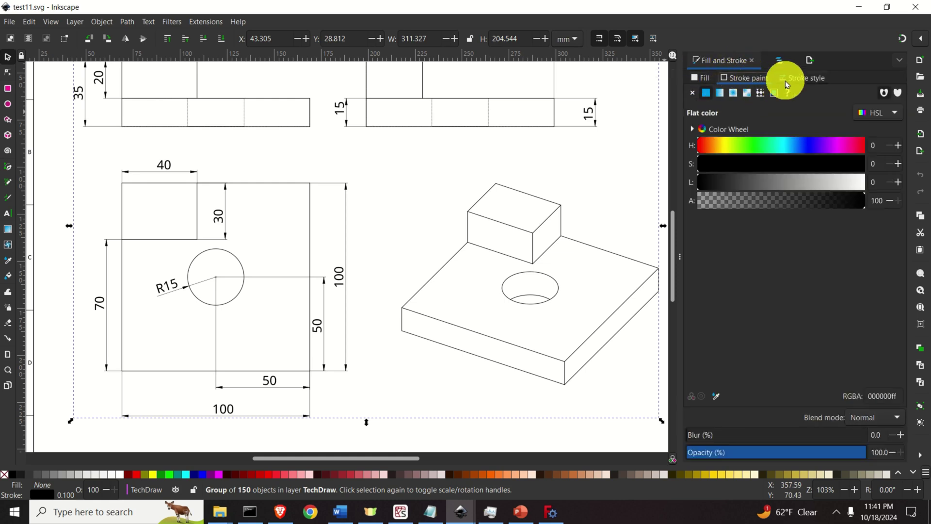
{"action": "left_click", "coordinate": [800, 78]}
{"action": "left_click", "coordinate": [763, 97]}
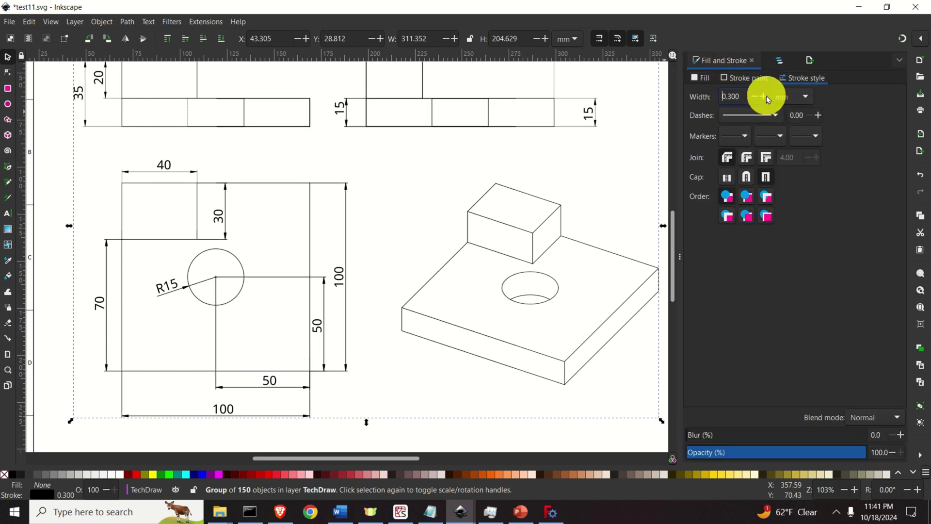
{"action": "left_click", "coordinate": [764, 96]}
{"action": "scroll", "coordinate": [573, 150], "scroll_direction": "down", "scroll_amount": 5}
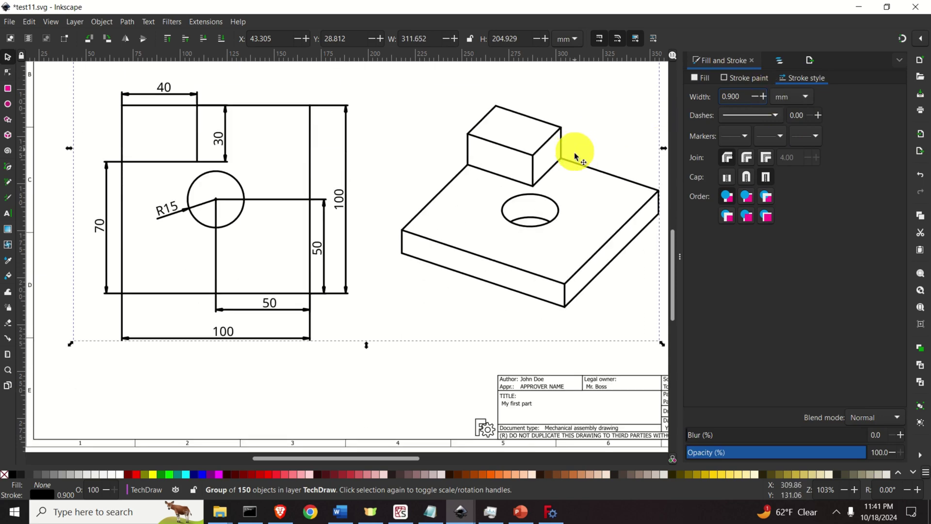
{"action": "scroll", "coordinate": [380, 308], "scroll_direction": "up", "scroll_amount": 3}
{"action": "scroll", "coordinate": [373, 318], "scroll_direction": "right", "scroll_amount": 1}
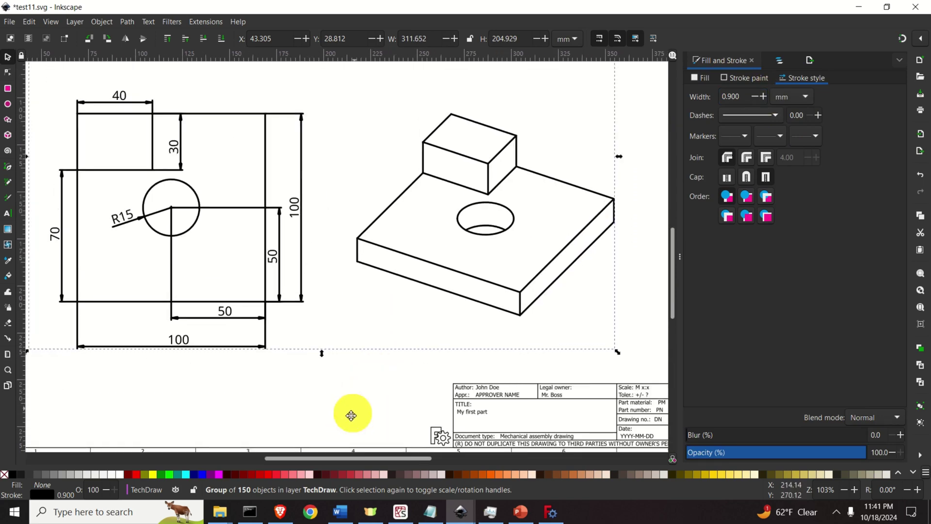
{"action": "scroll", "coordinate": [388, 288], "scroll_direction": "up", "scroll_amount": 3}
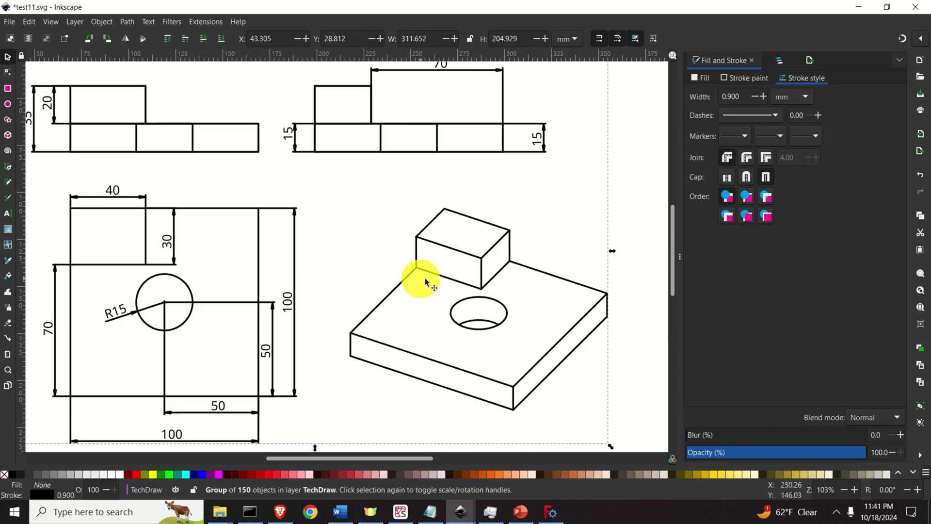
{"action": "left_click", "coordinate": [550, 511]}
{"action": "scroll", "coordinate": [606, 211], "scroll_direction": "up", "scroll_amount": 3}
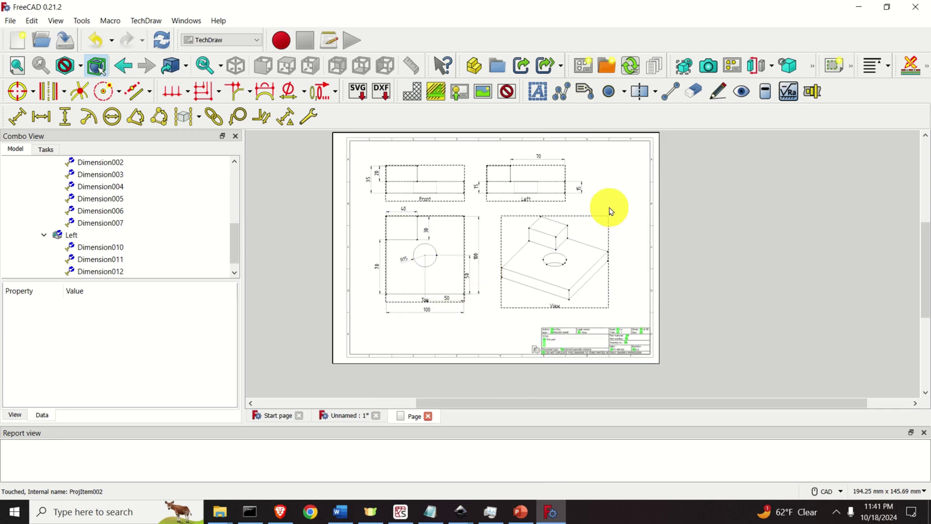